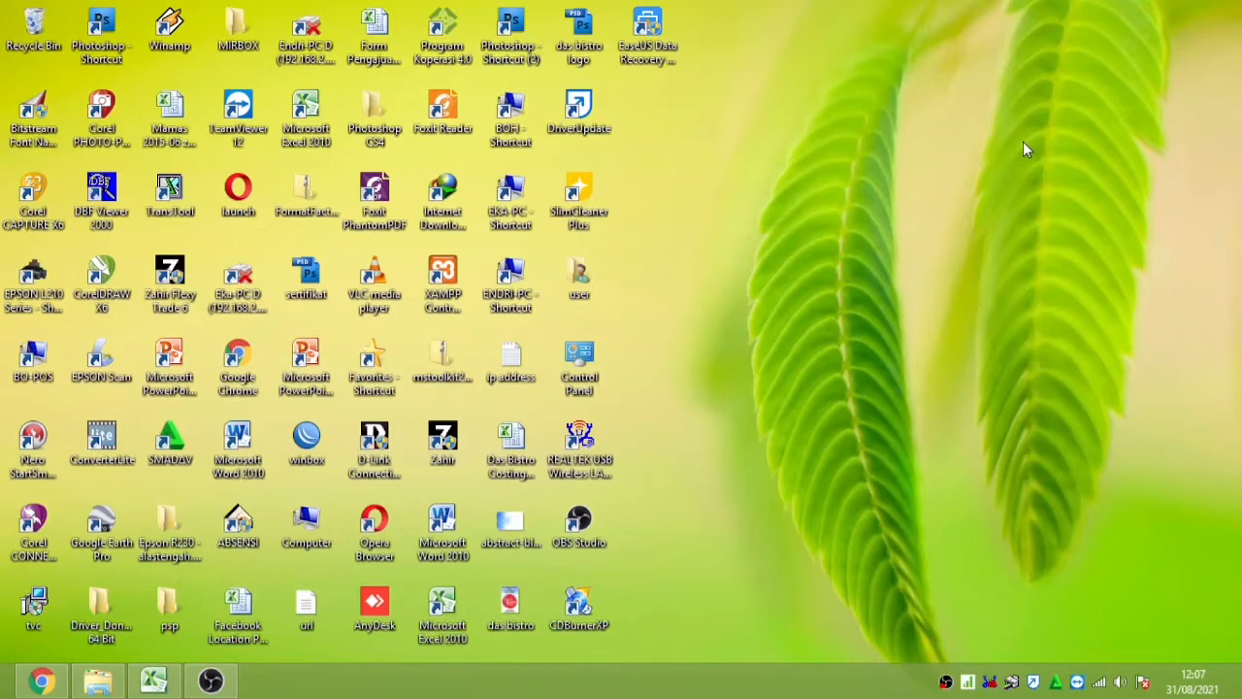
Step: Switch to the Materi 4 Penjualan workbook in Microsoft Excel and review the column headings of the Pelanggan sheet
click(154, 681)
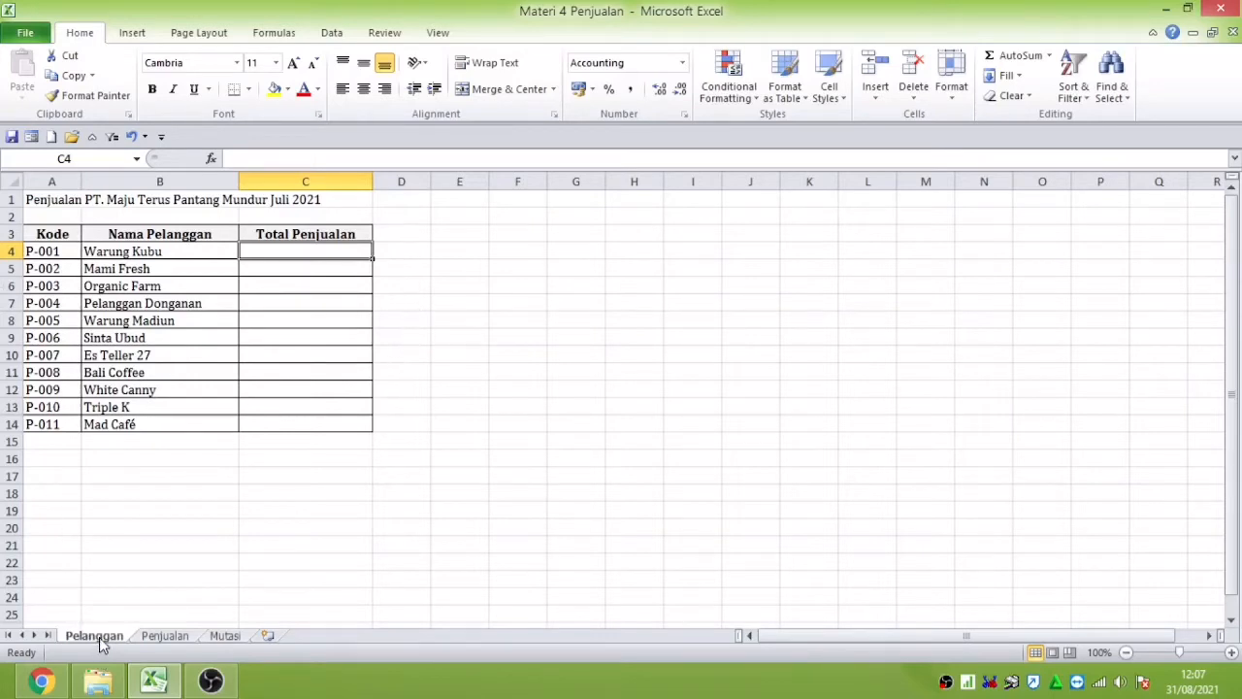
click(58, 234)
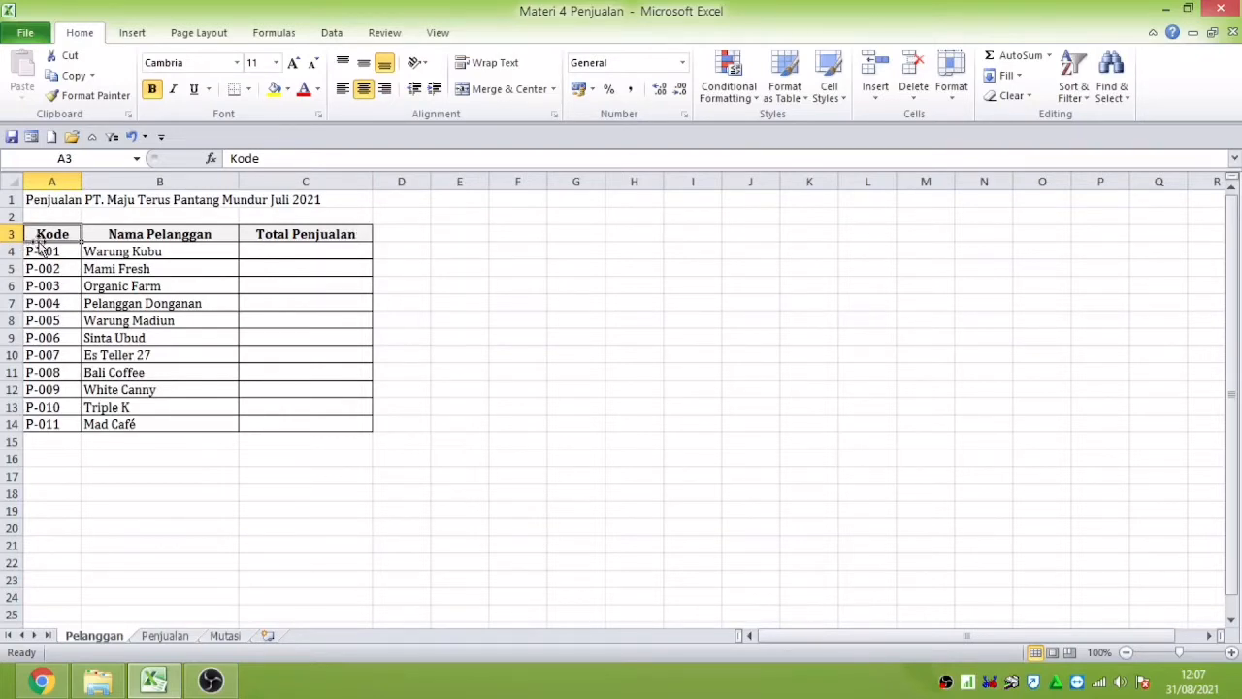
click(130, 234)
click(279, 234)
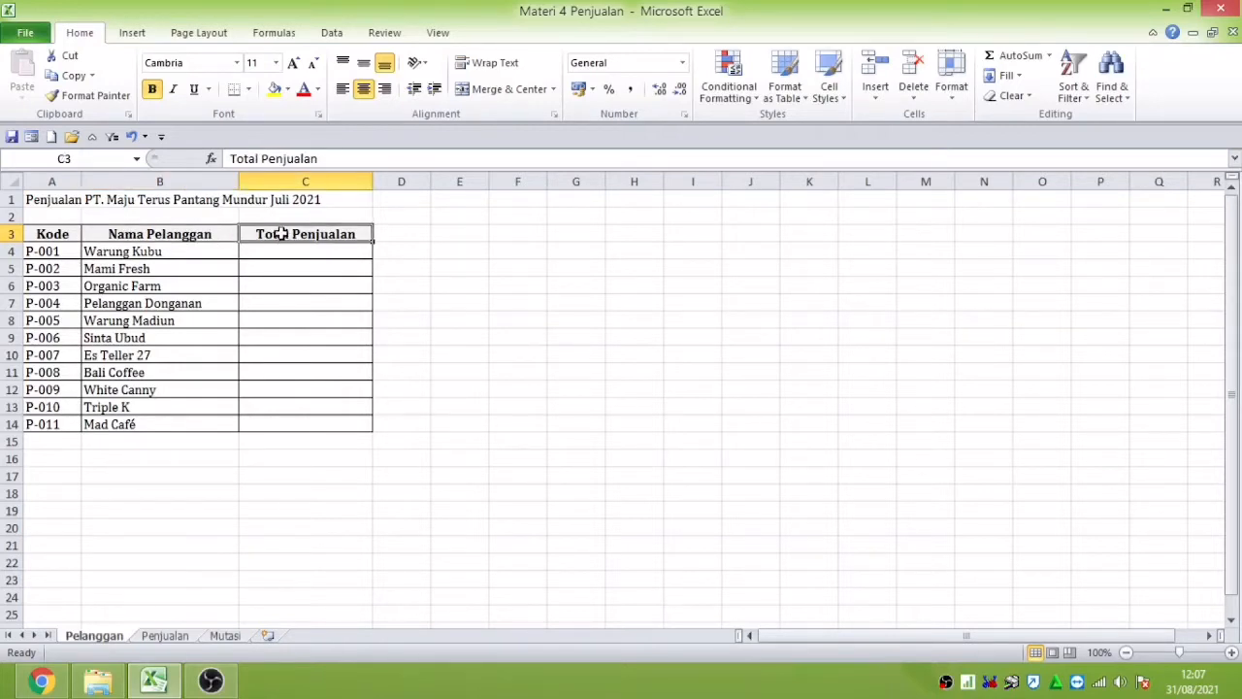
Step: Review the Penjualan sheet's column headings one by one, from Tgl through Total Harga
click(165, 635)
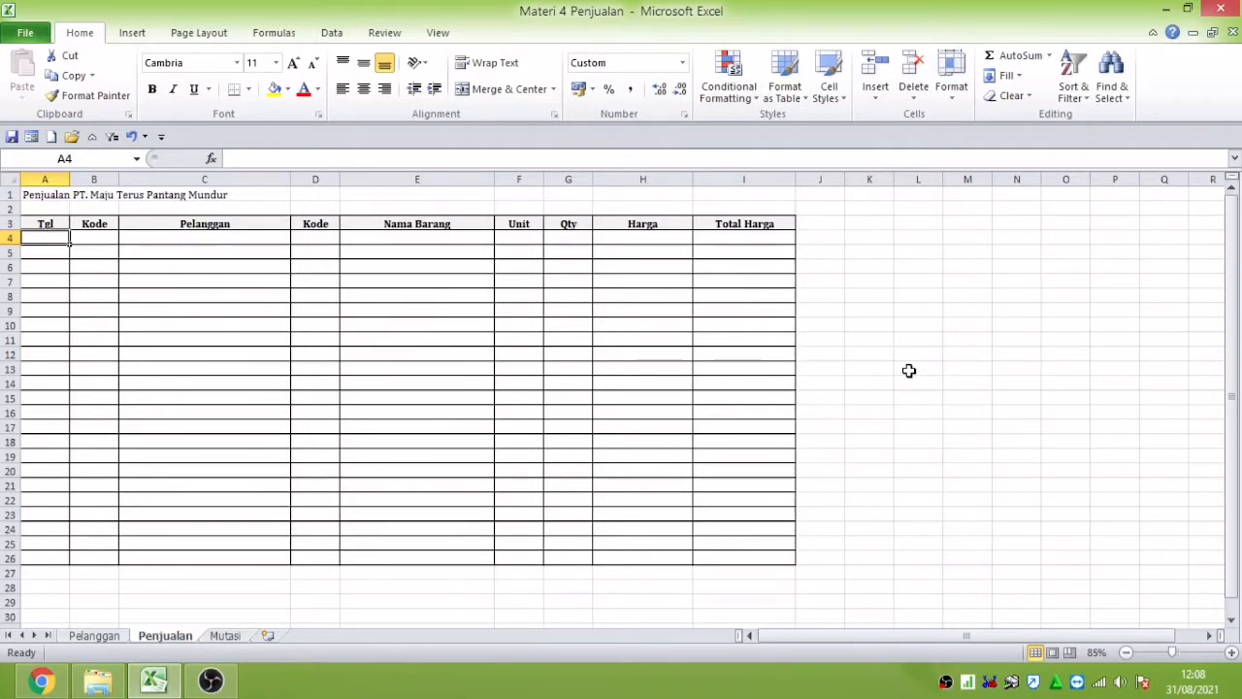
key(Up)
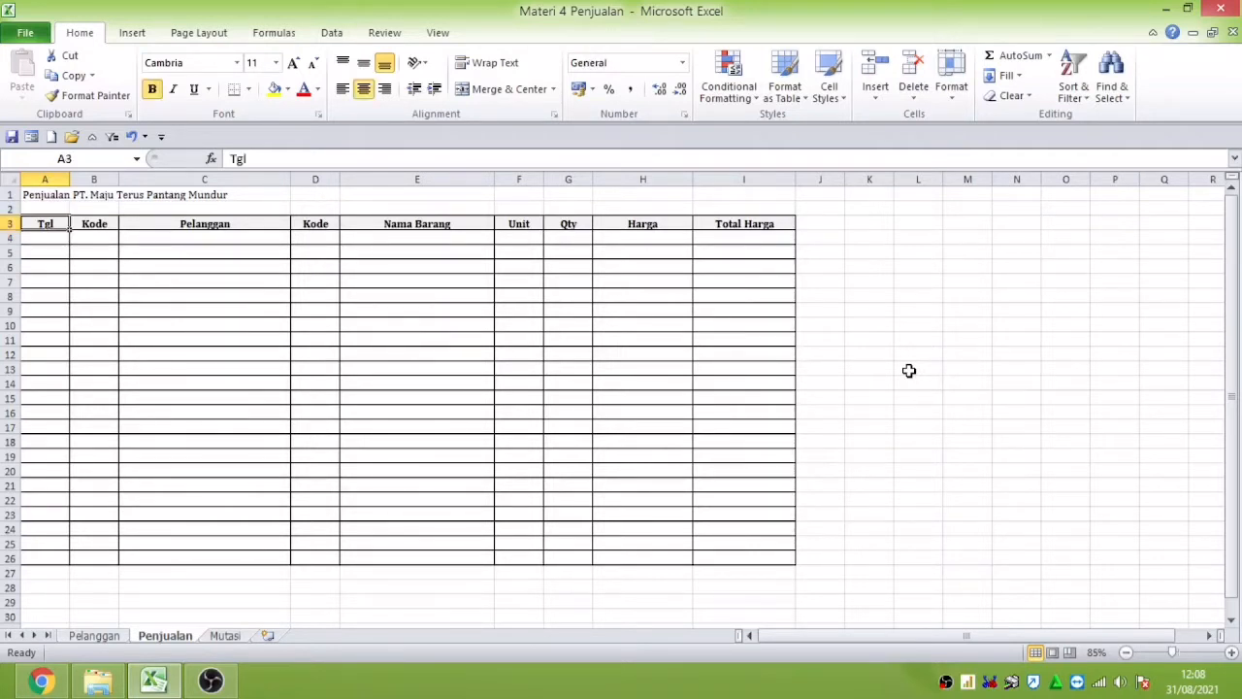
key(Right)
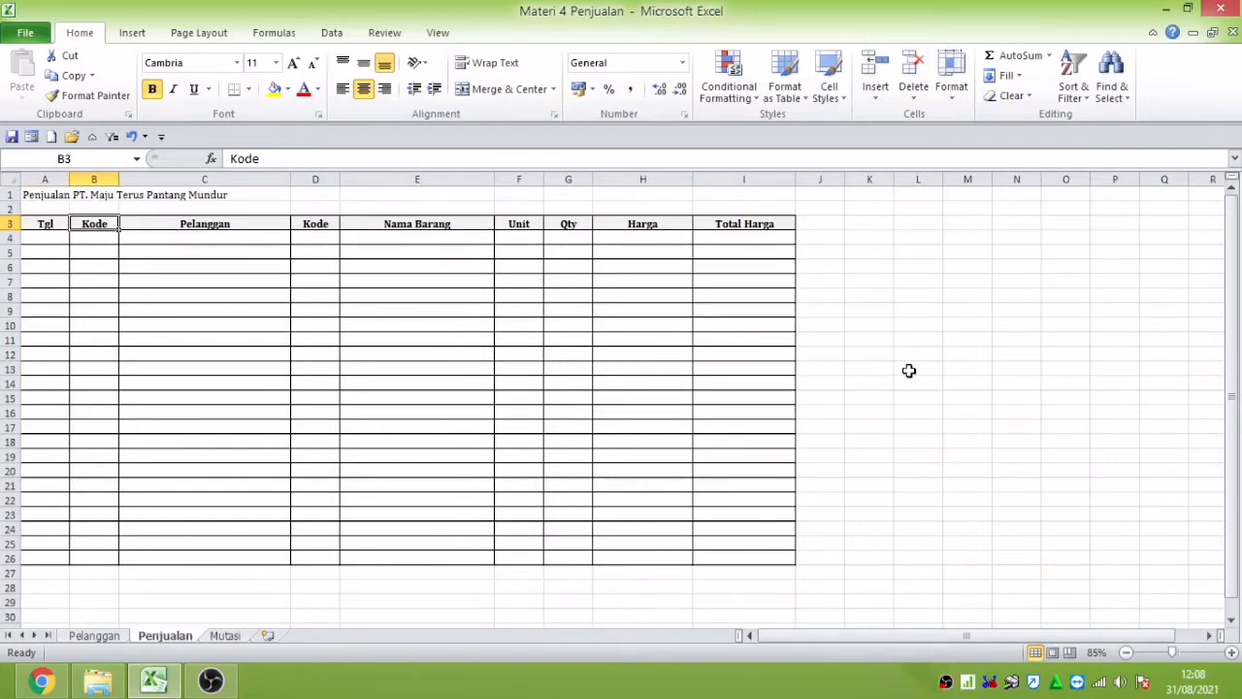
key(Right)
key(Right)
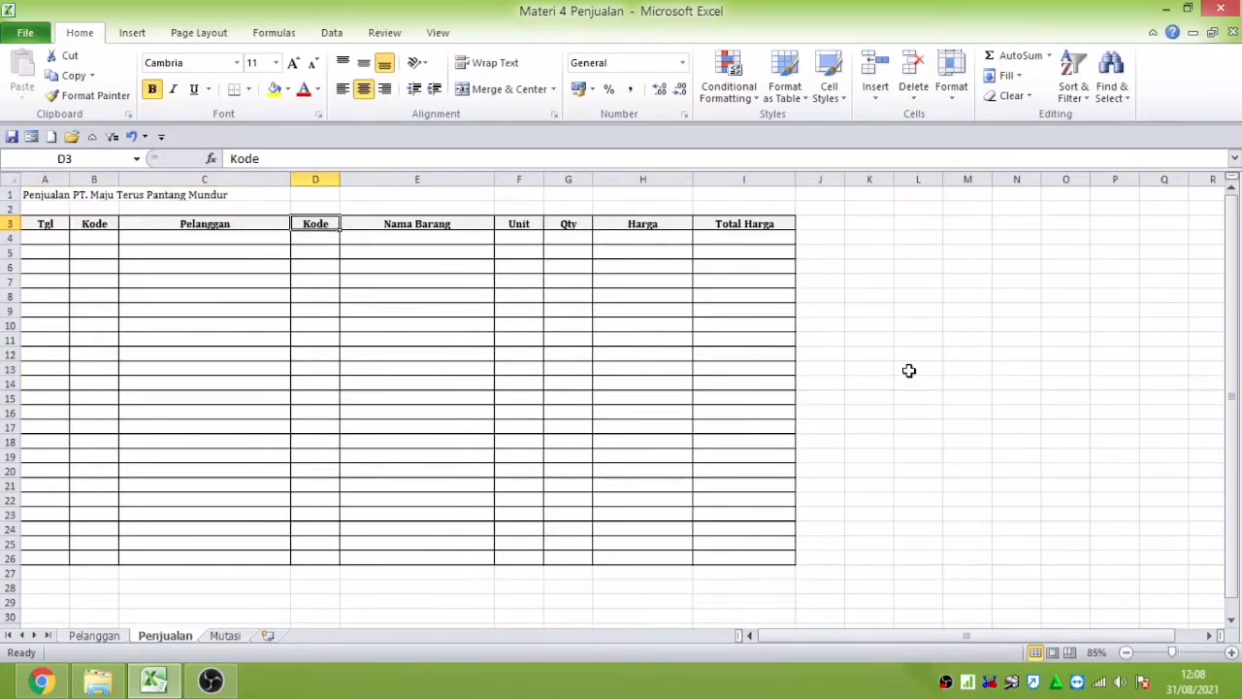
key(Right)
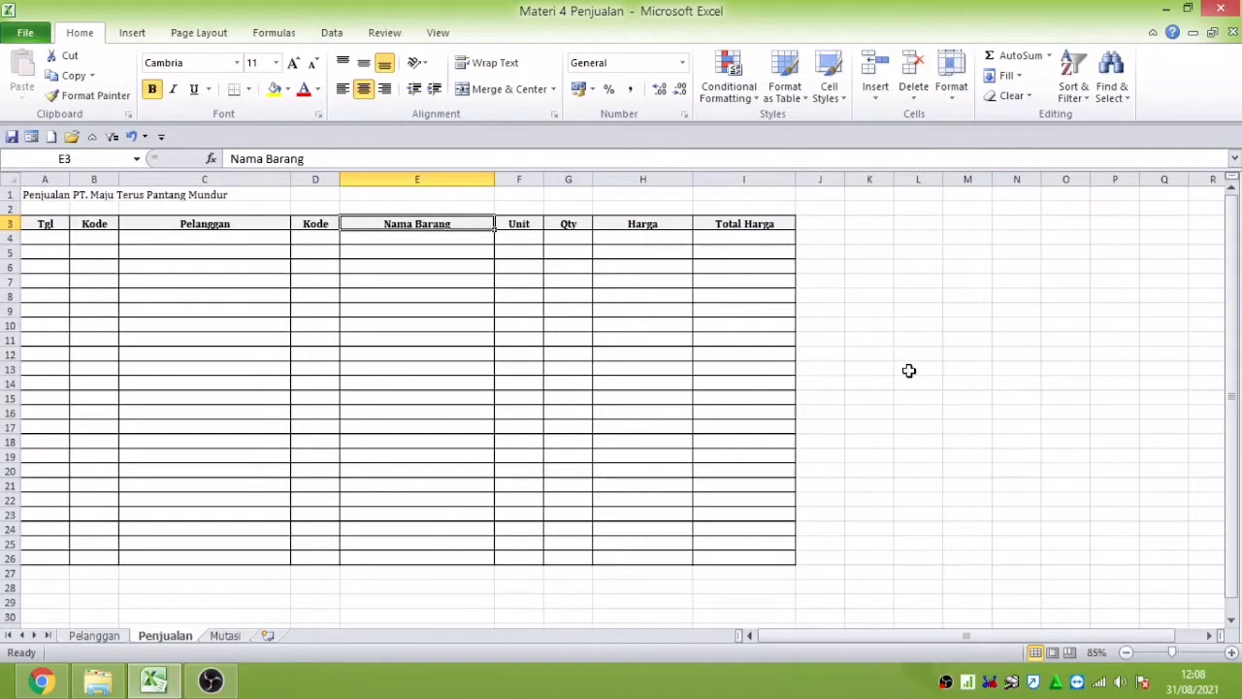
key(Right)
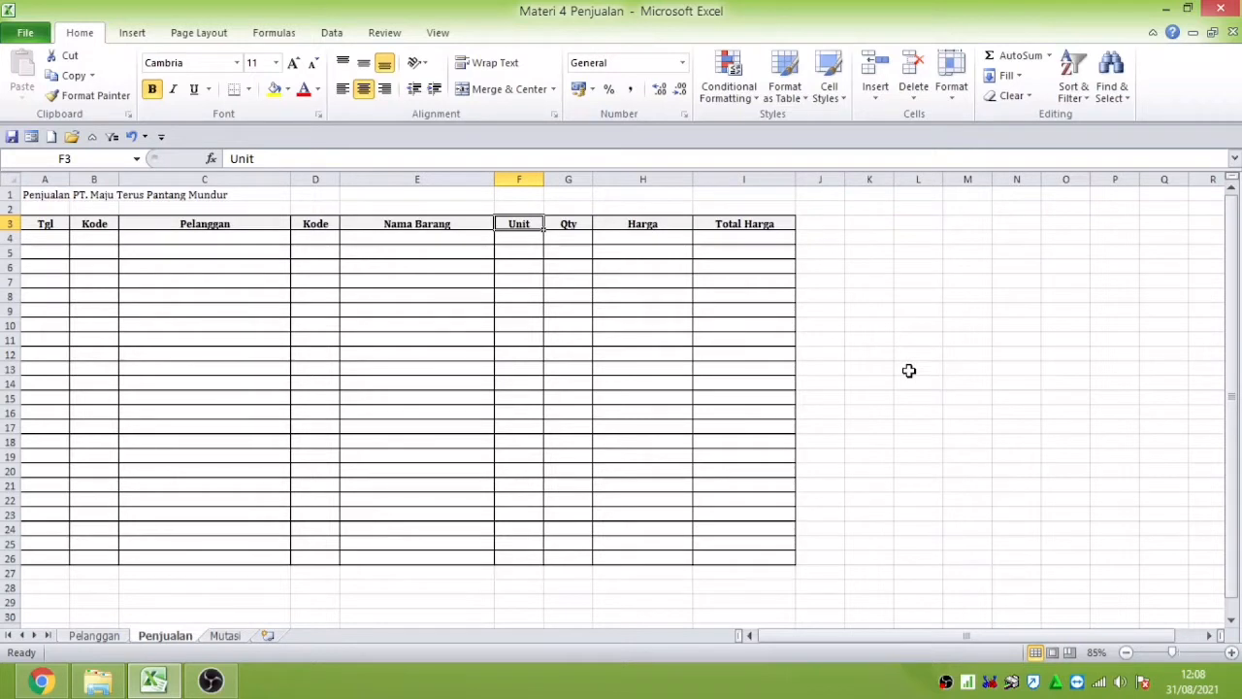
key(Right)
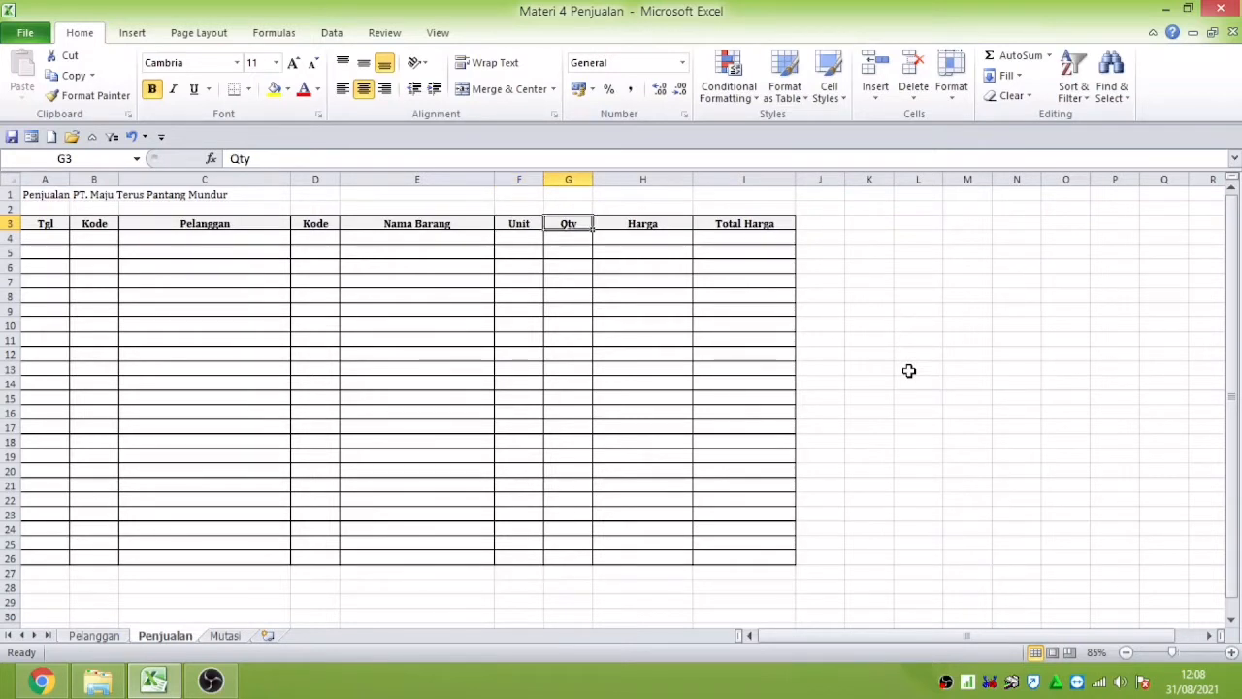
key(Right)
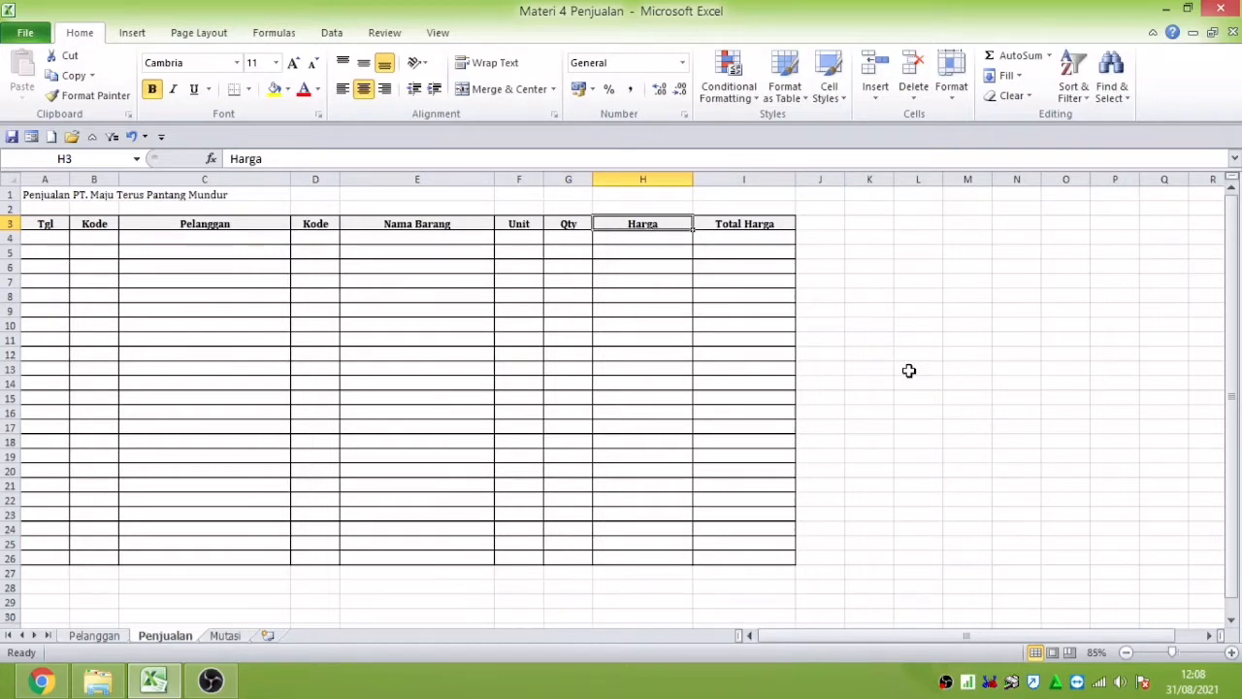
key(Right)
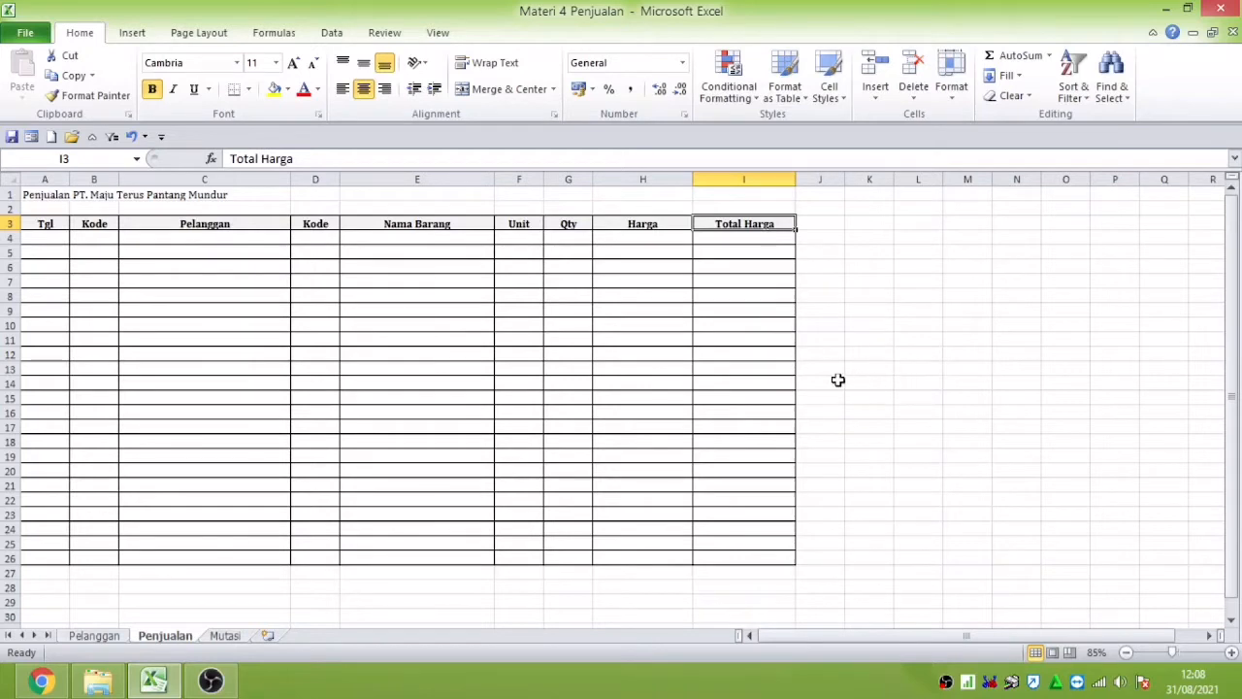
Step: Review the item price list on the Mutasi sheet, checking the Harga values for Mangga and Sirsak
click(229, 635)
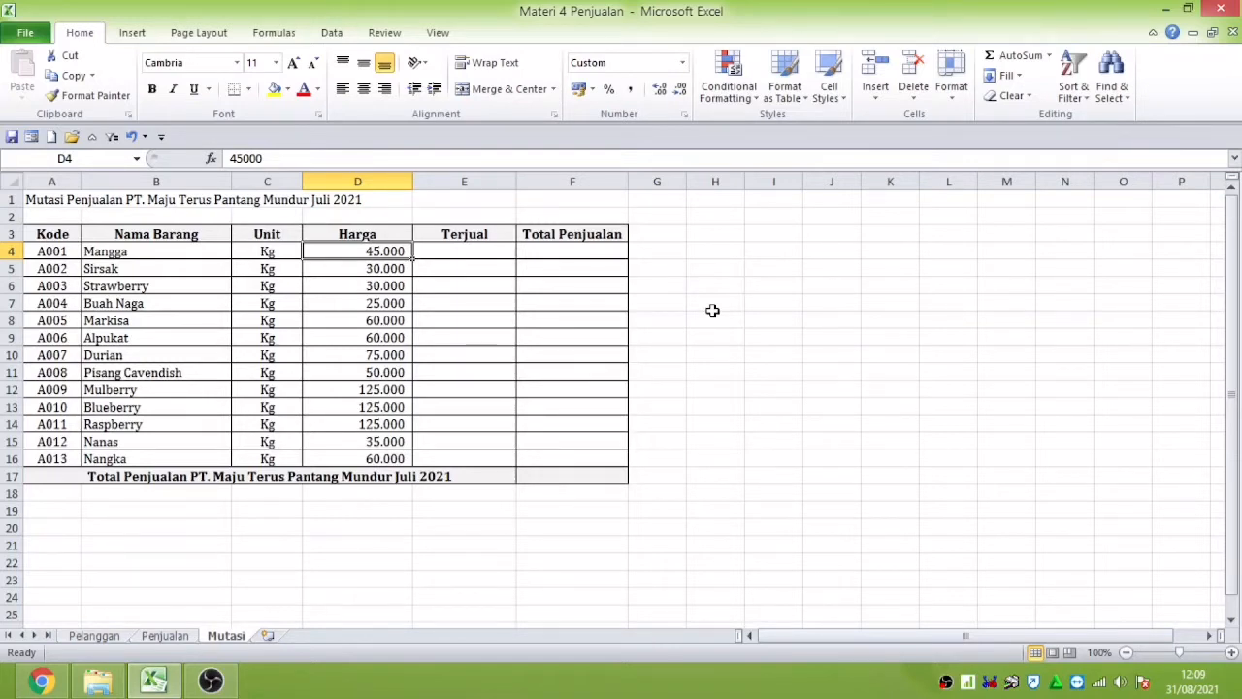
click(388, 266)
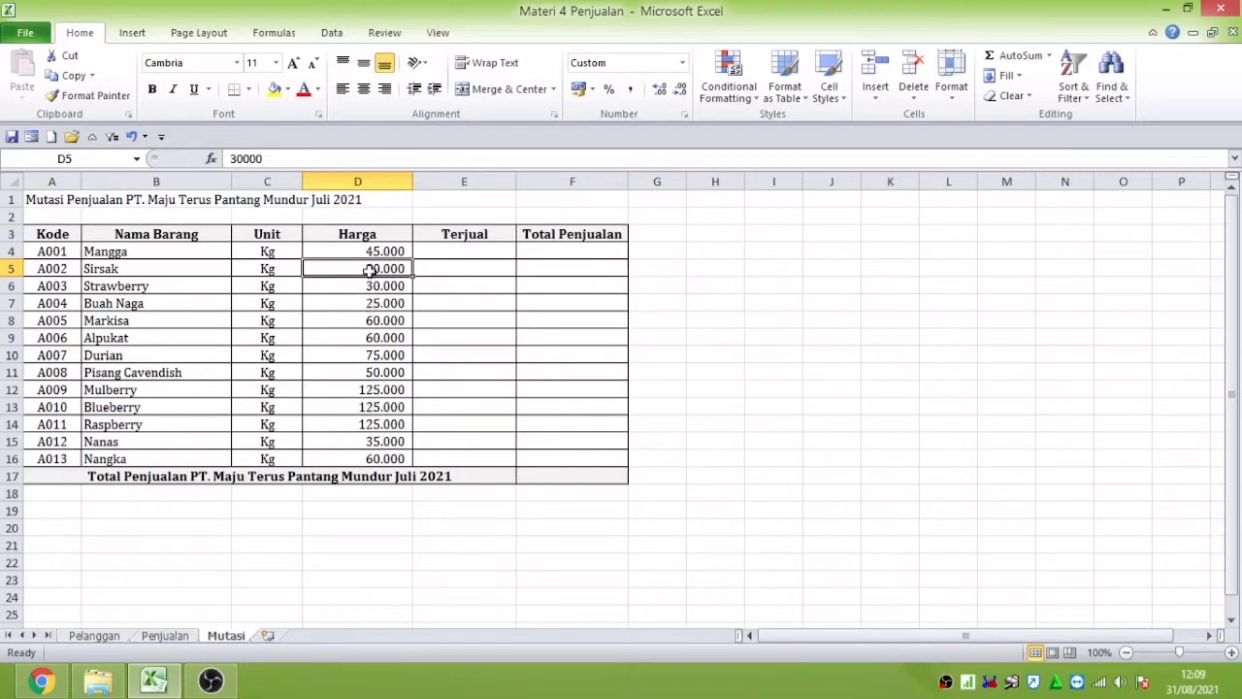
click(372, 254)
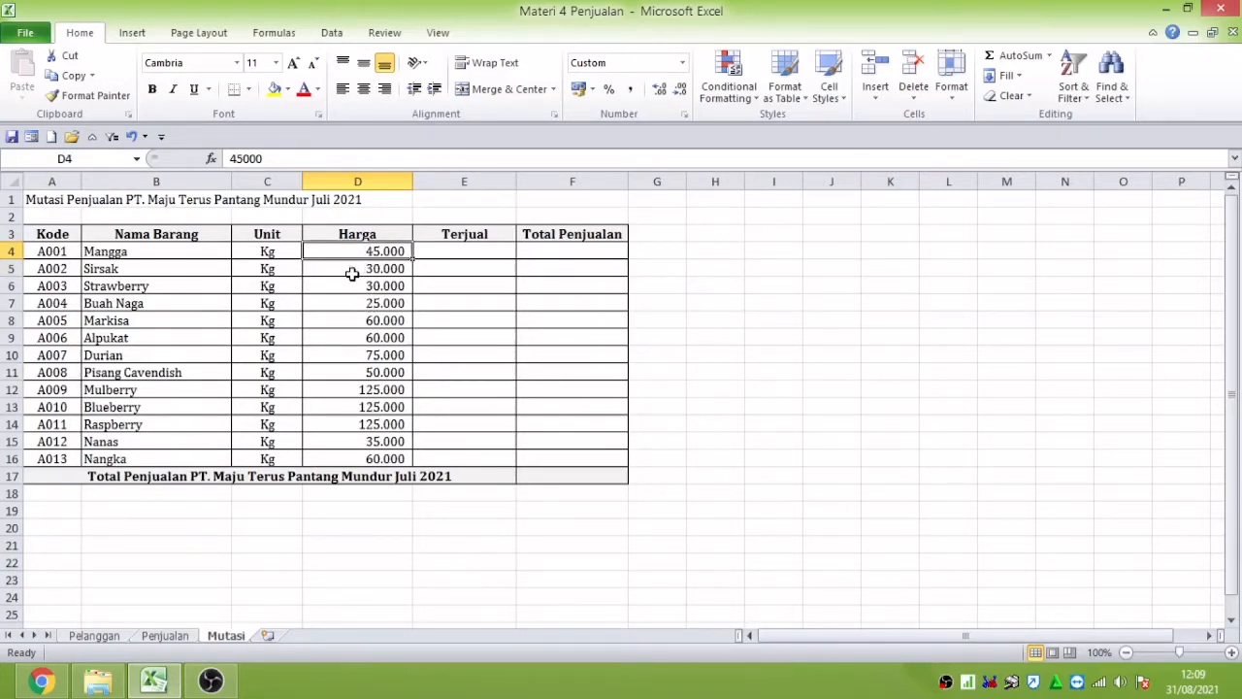
Step: Compare the Total Penjualan column on the Pelanggan sheet with the Total Harga column on the Penjualan sheet
click(99, 637)
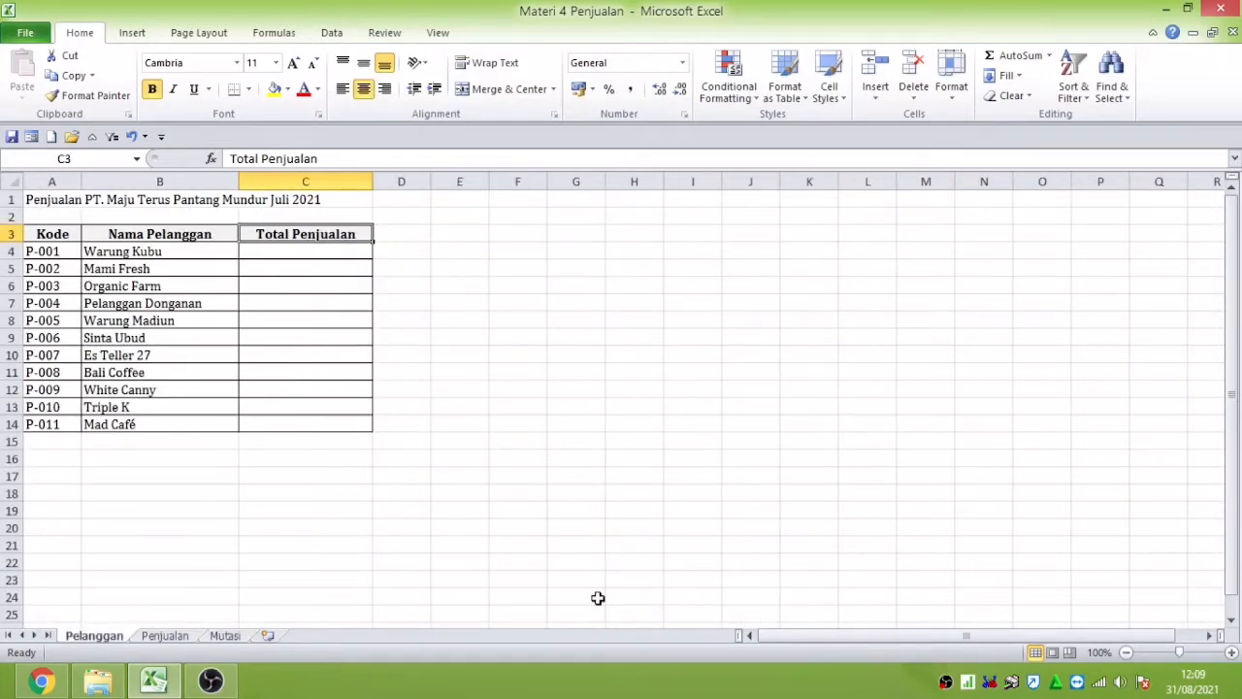
key(Down)
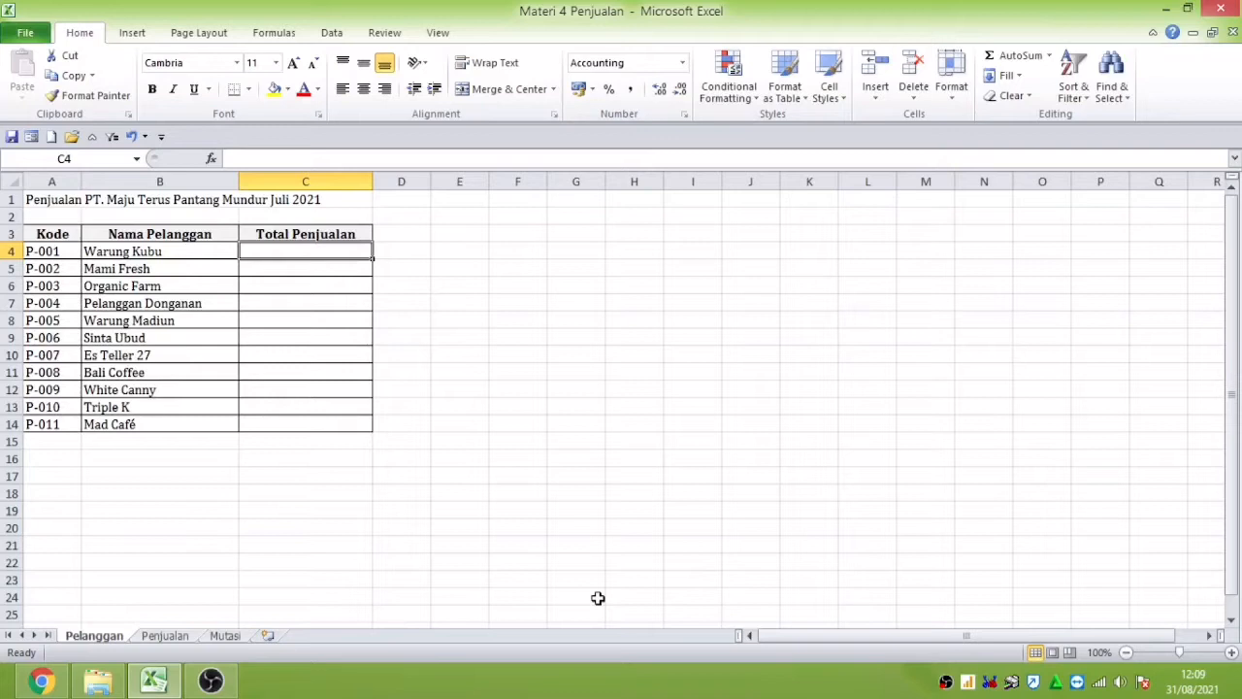
click(163, 635)
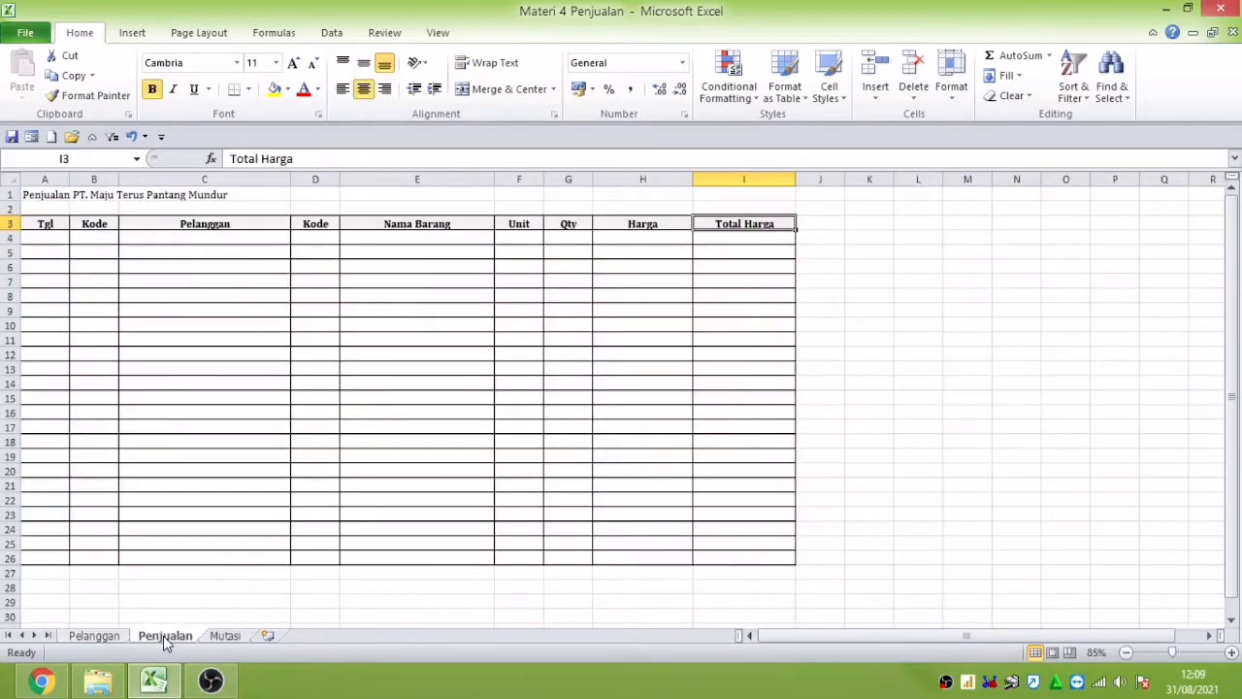
click(753, 238)
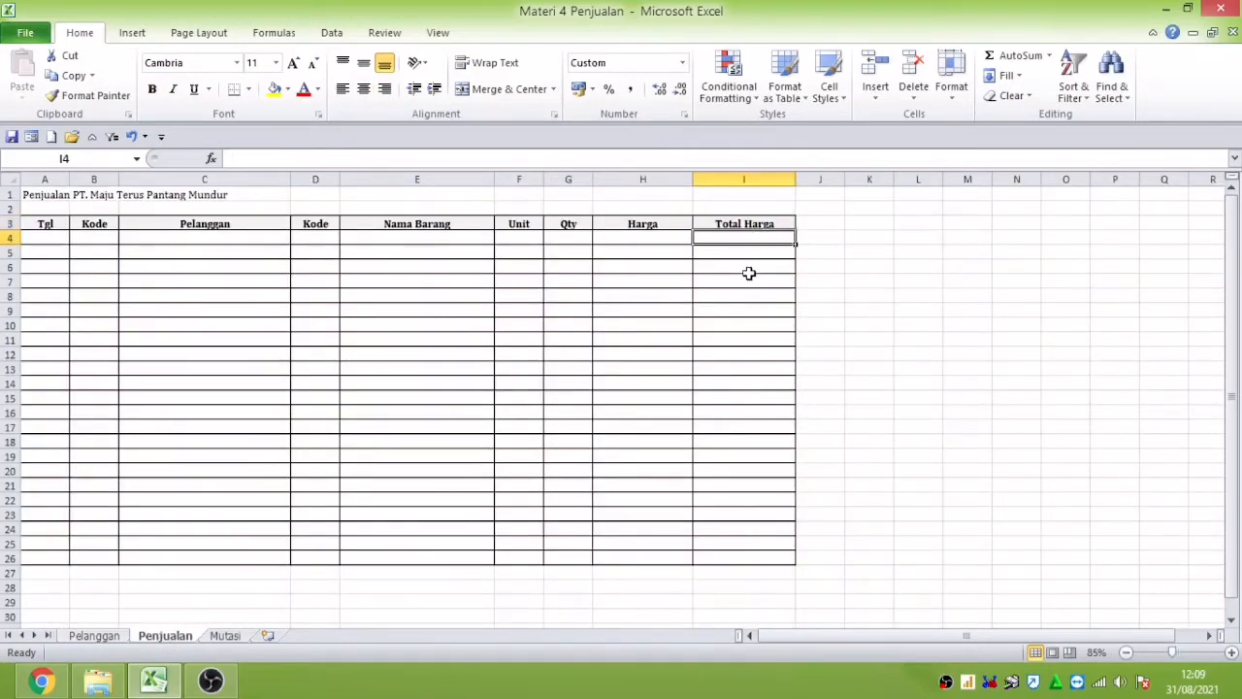
click(94, 635)
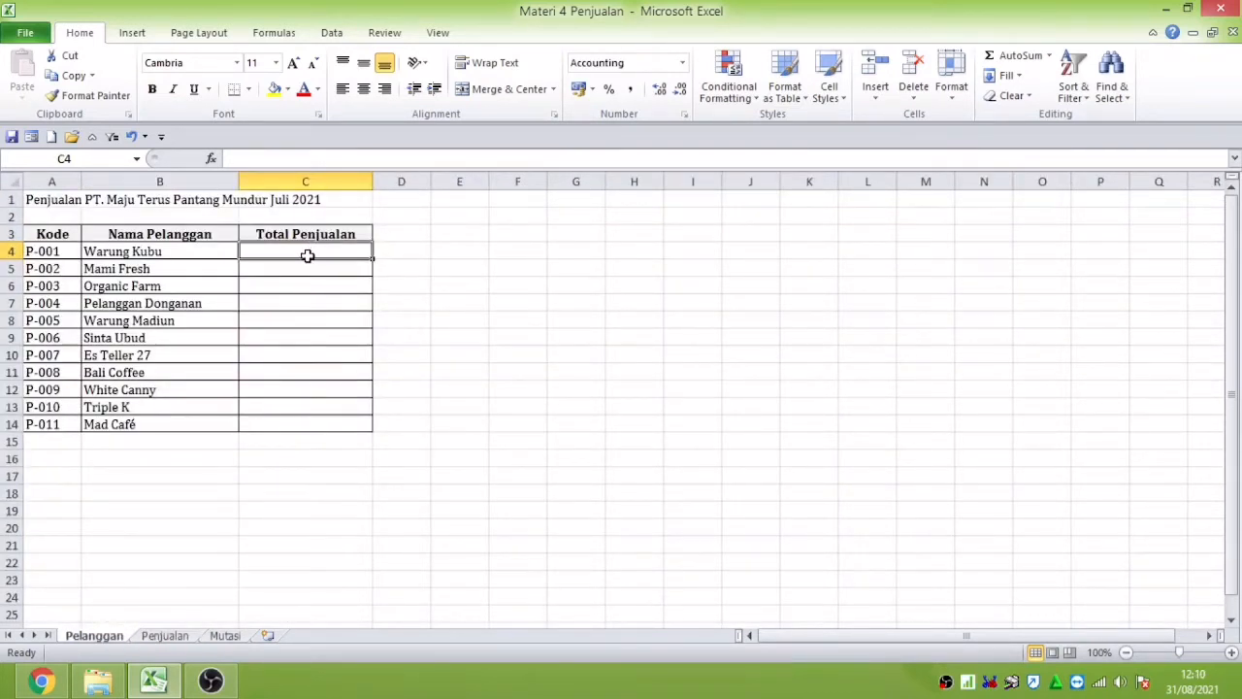
click(171, 250)
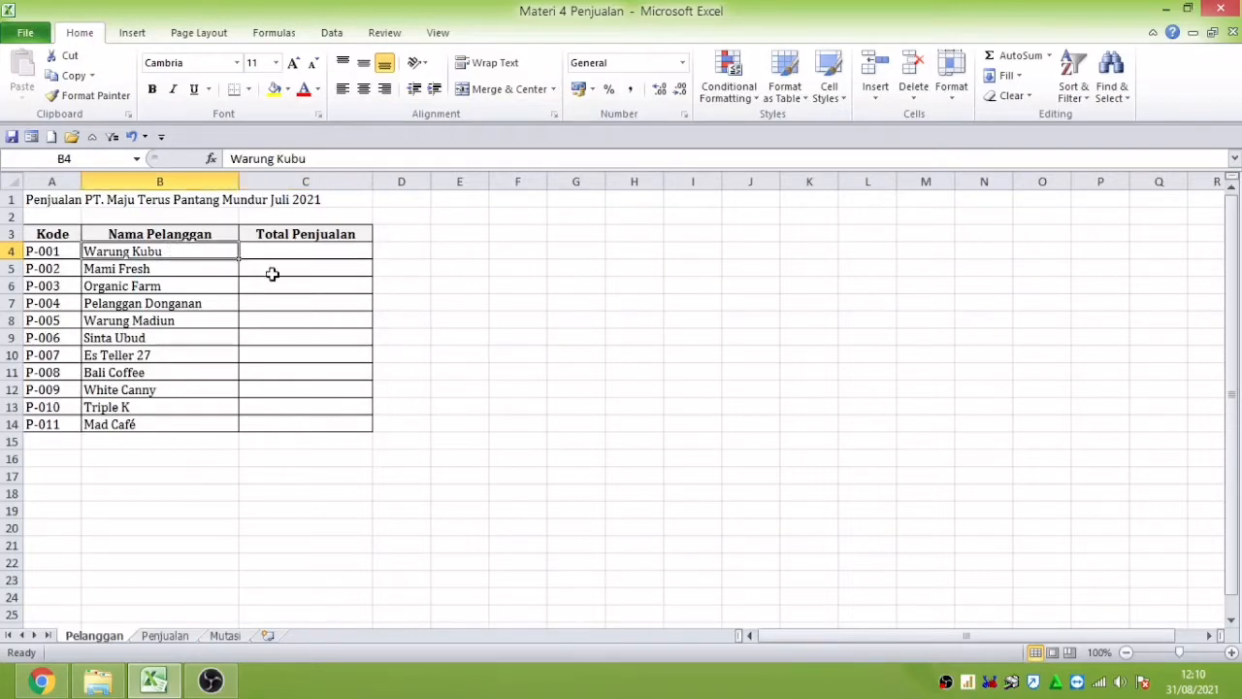
click(339, 253)
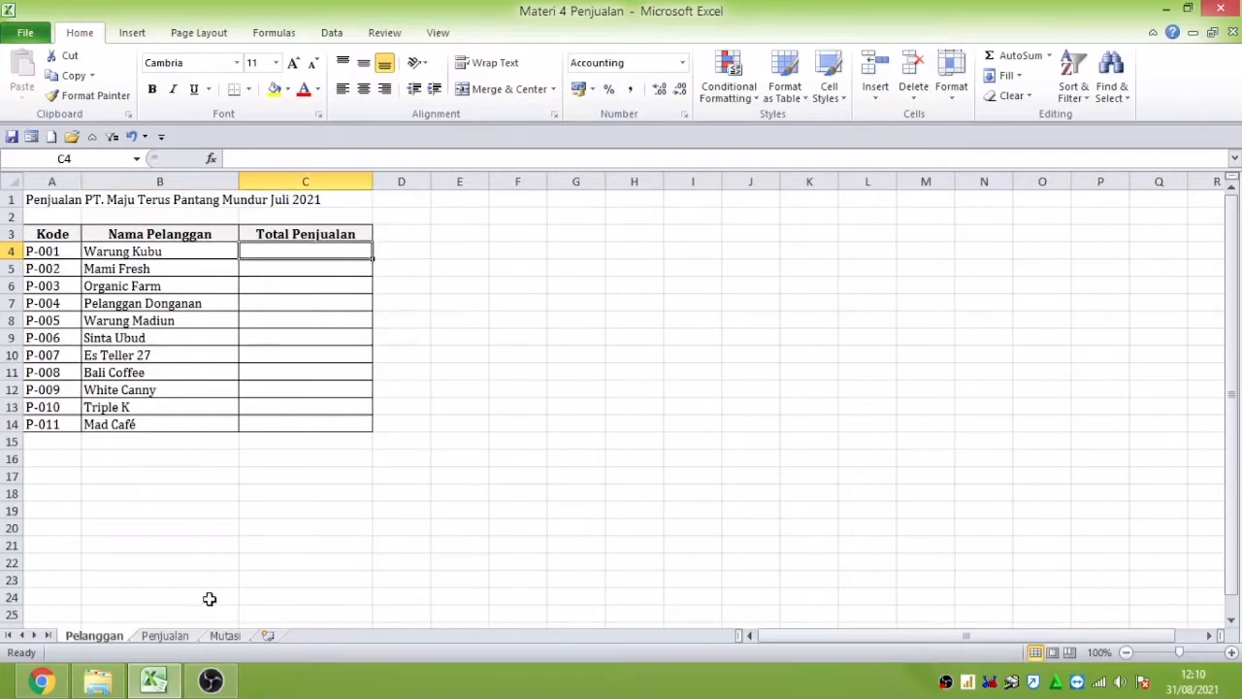
click(180, 636)
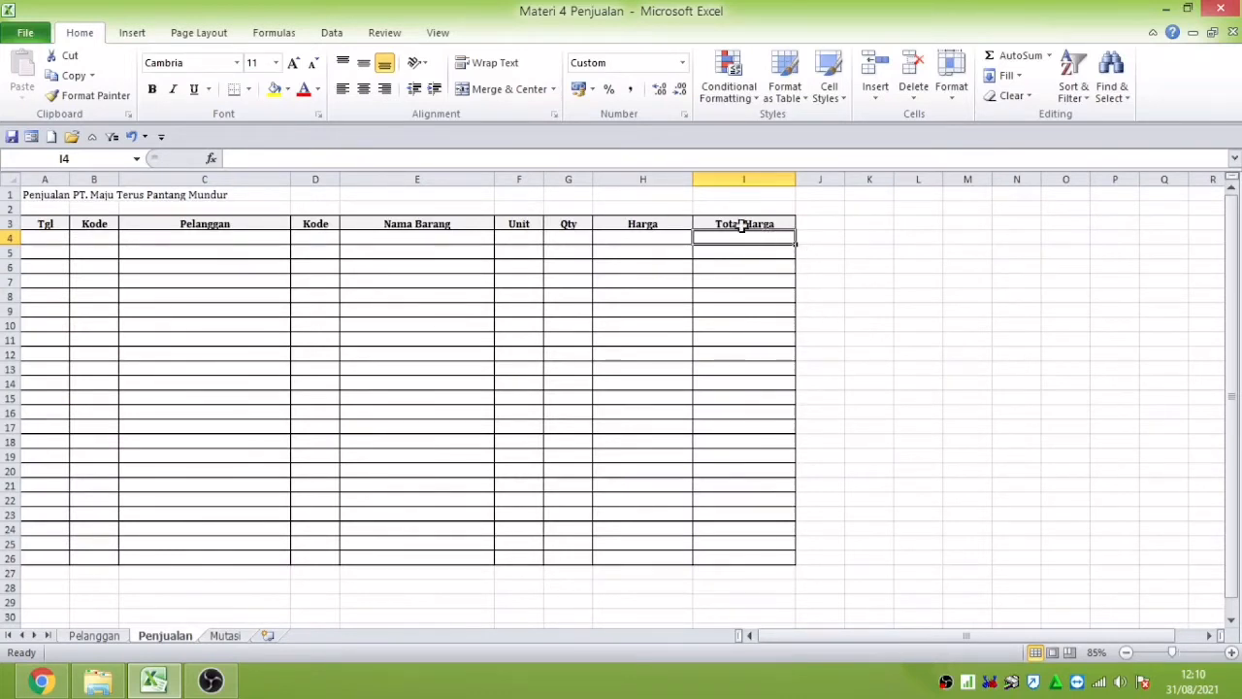
drag(743, 235, 768, 552)
click(41, 238)
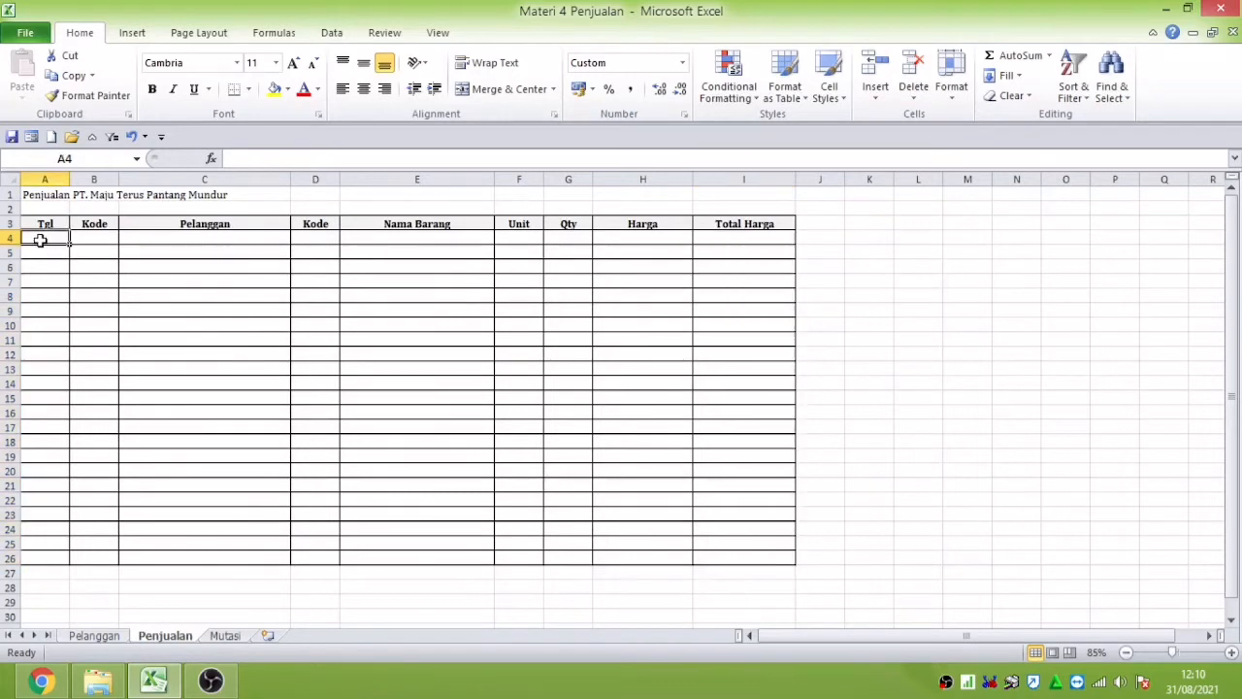
Step: Start a SUMIF formula in Pelanggan cell C4 with the absolute range Penjualan!$B$4:$B$26 as its criteria range
click(101, 636)
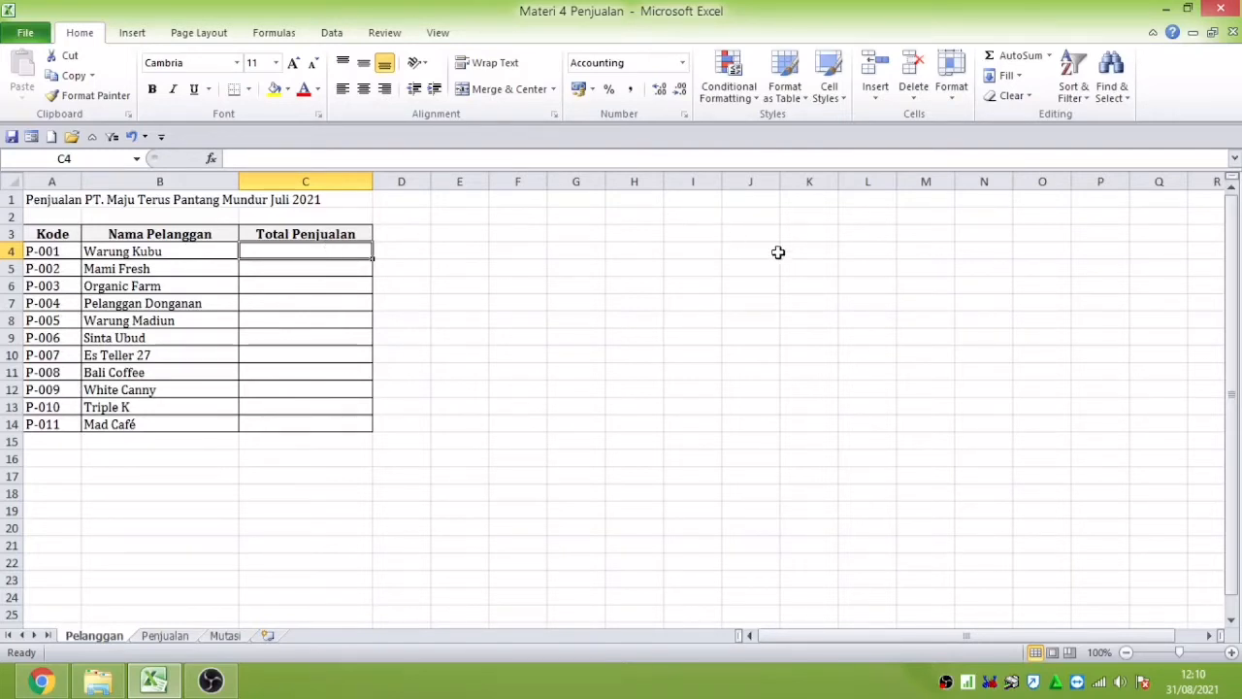
text(=)
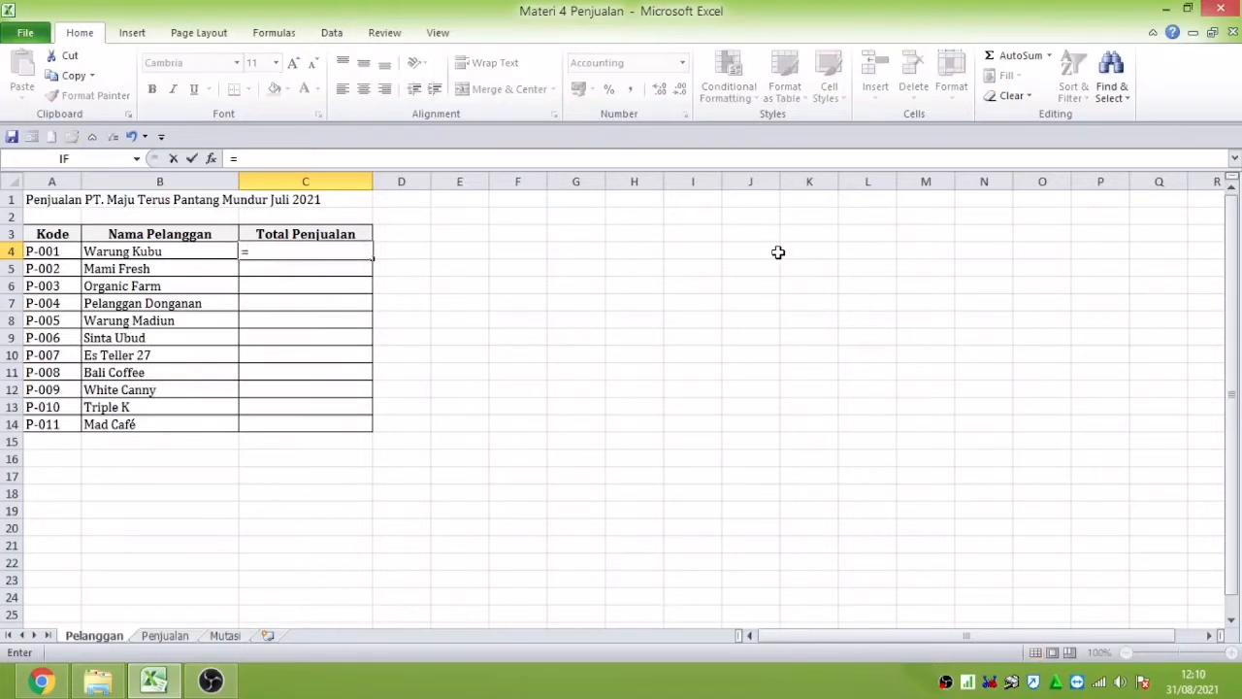
text(SUMIF)
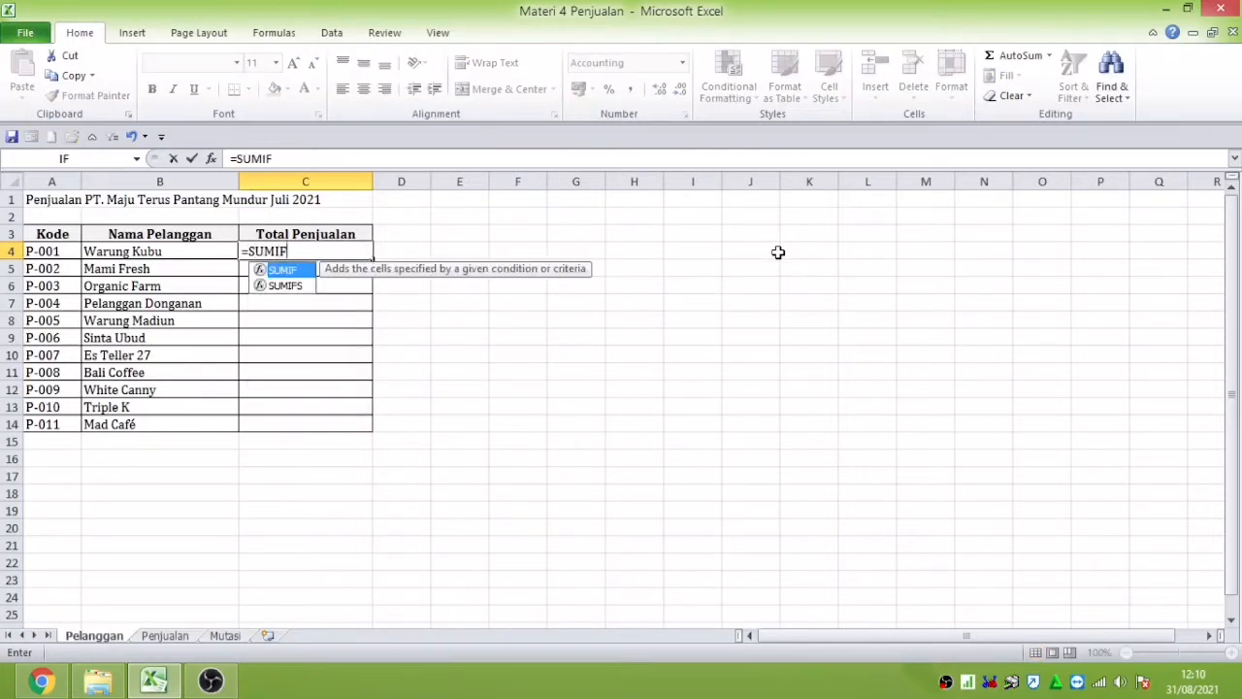
text(()
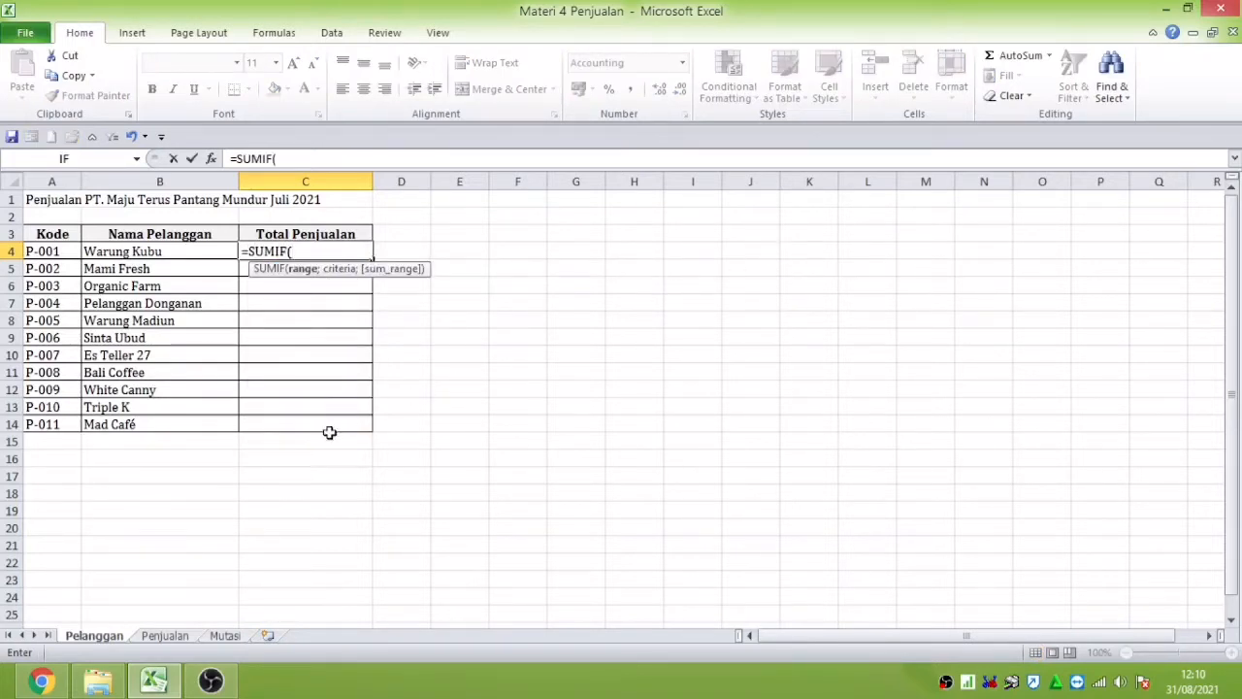
click(165, 635)
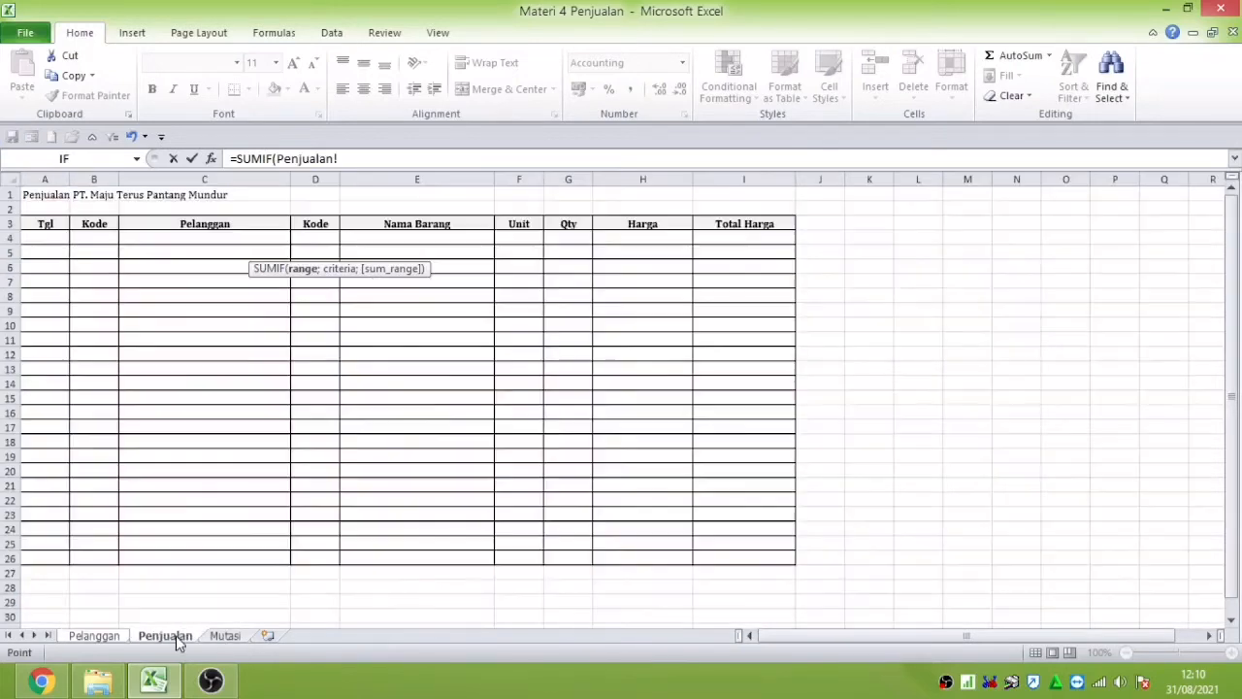
click(86, 245)
shift+click(96, 565)
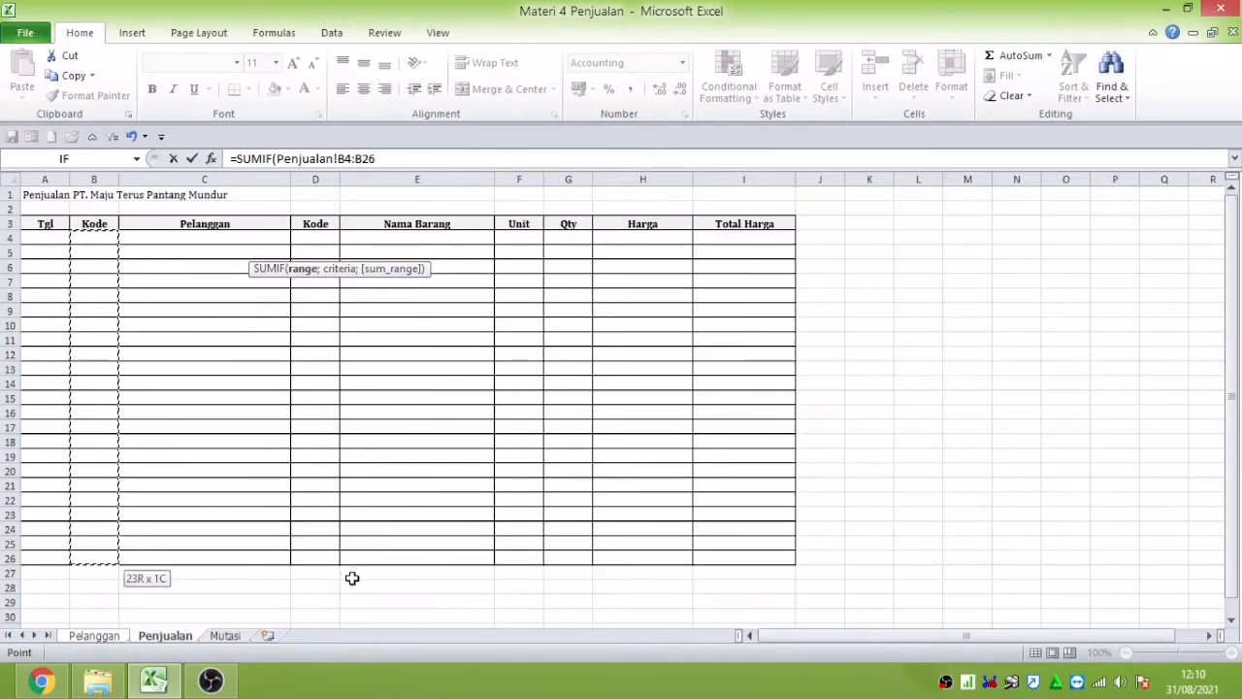
key(F4)
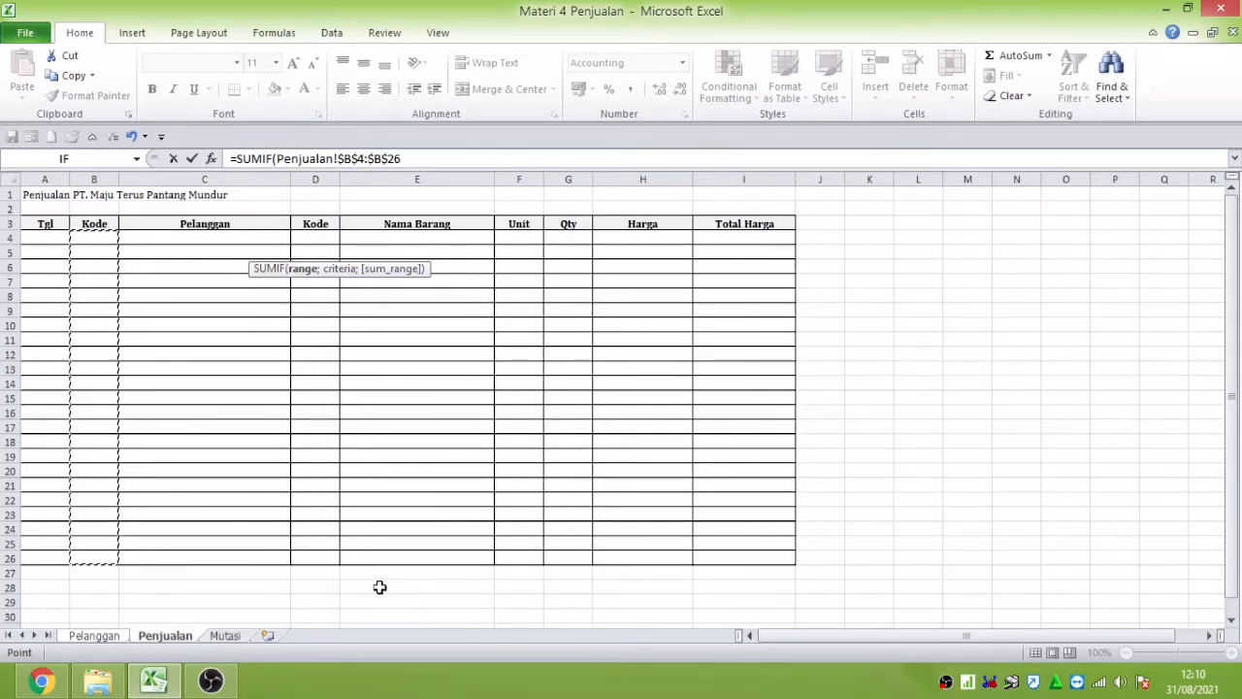
text(;)
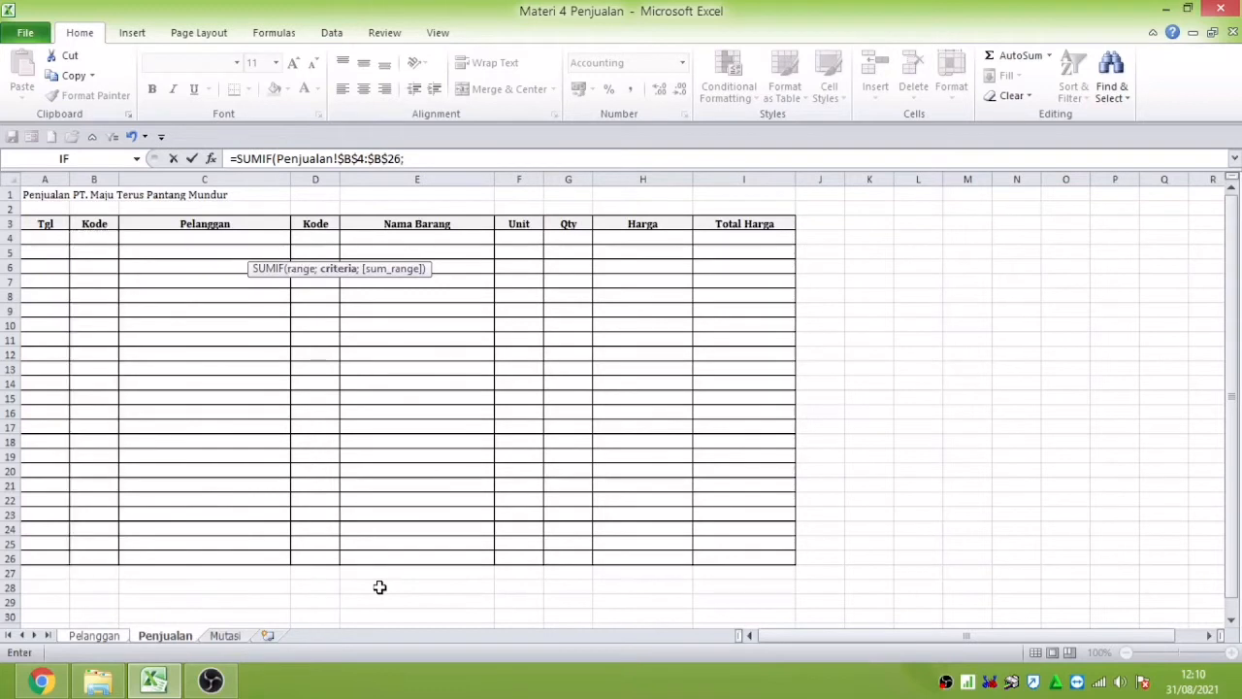
Step: Add the customer code in Pelanggan!A4 as the SUMIF criteria and proceed to the sum range argument
click(118, 637)
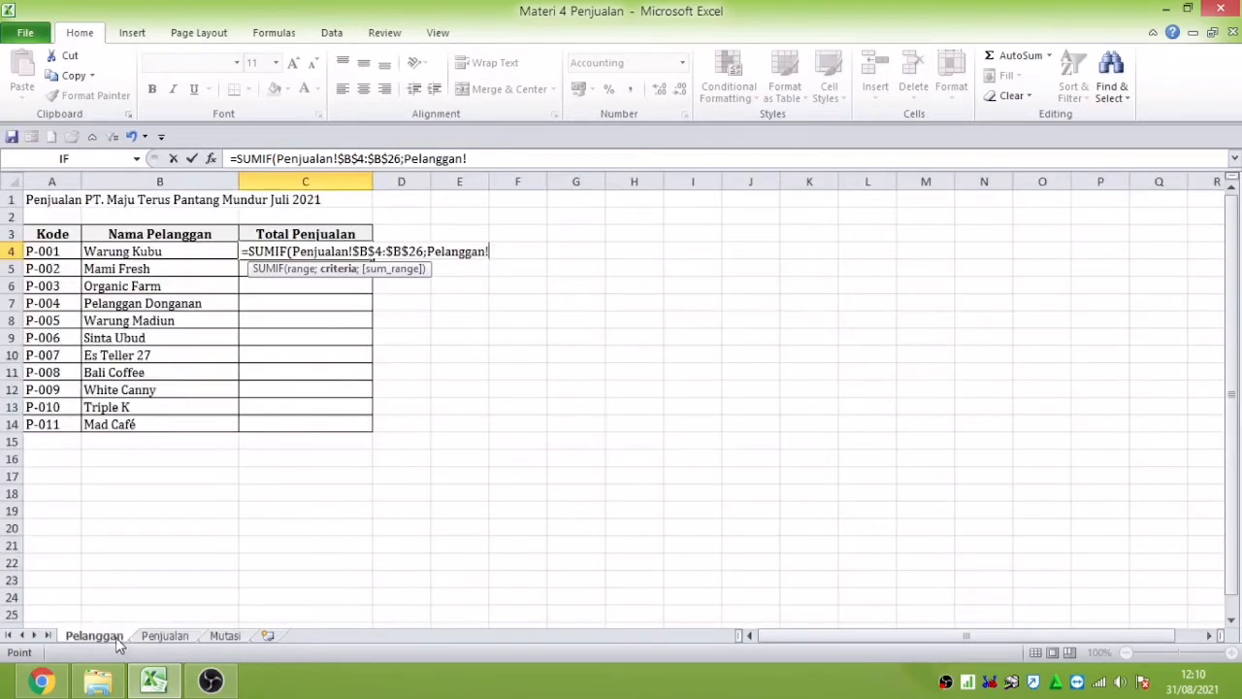
click(49, 250)
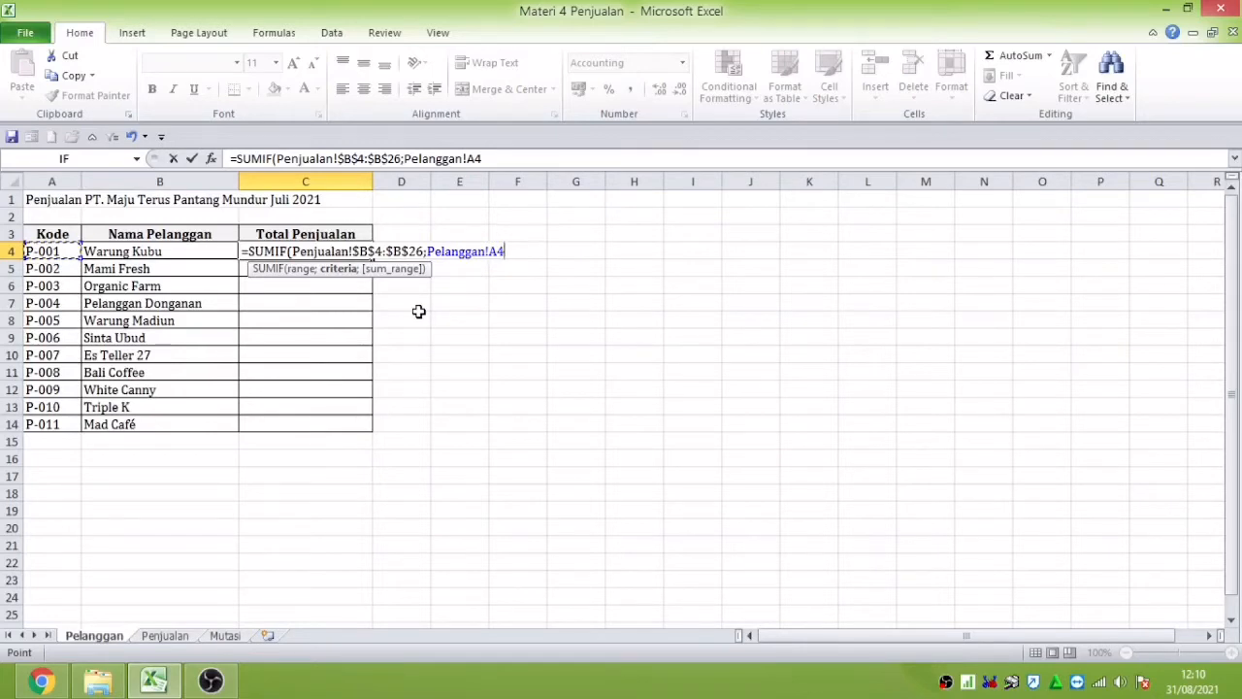
text(;)
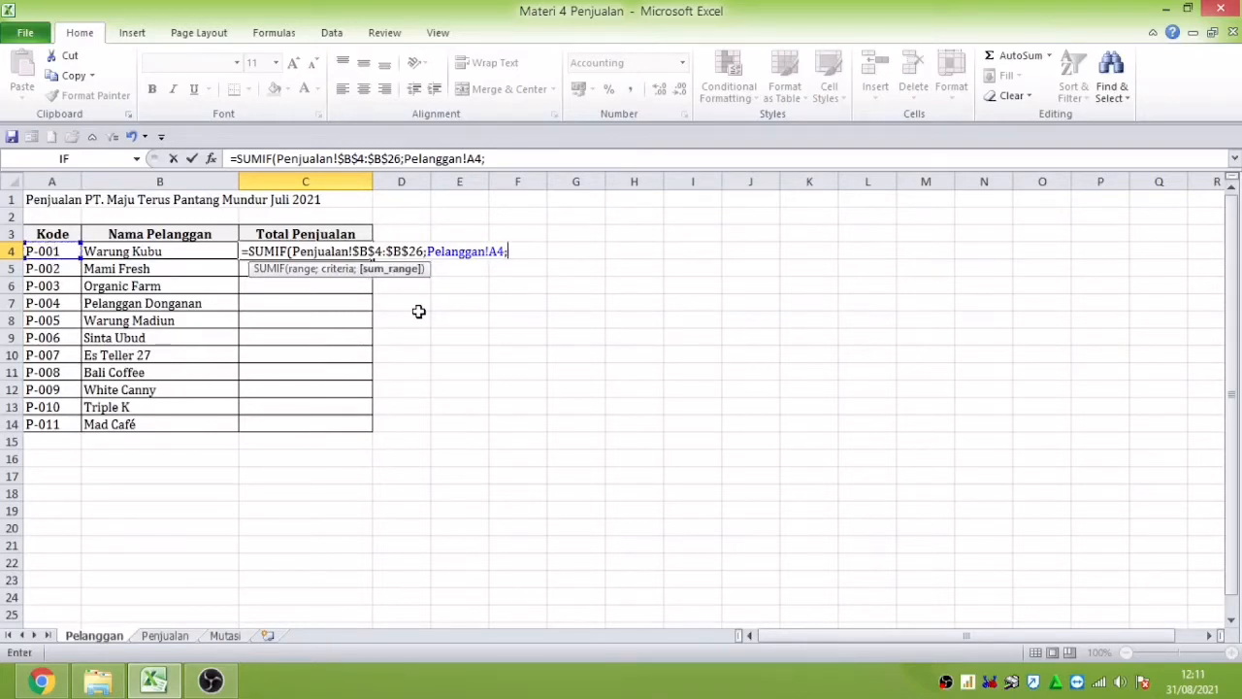
Step: Complete the SUMIF formula in Pelanggan cell C4 with the absolute sum range Penjualan!$I$4:$I$26
click(163, 635)
drag(748, 240, 755, 561)
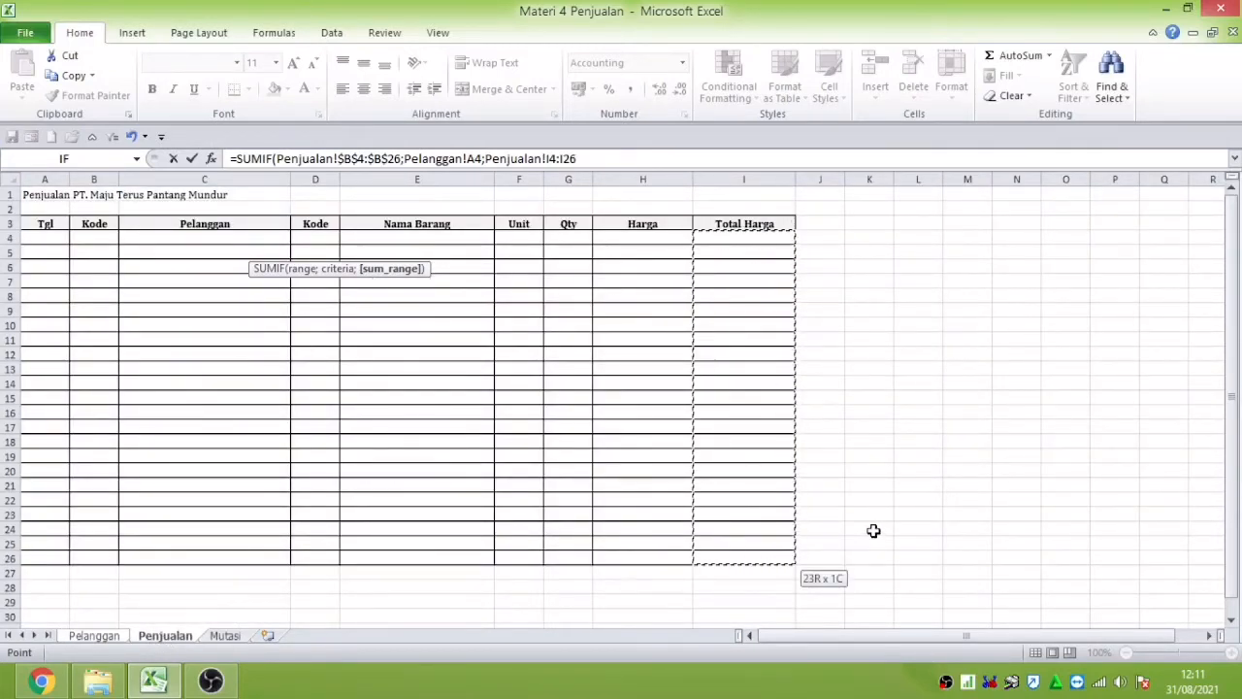
key(F4)
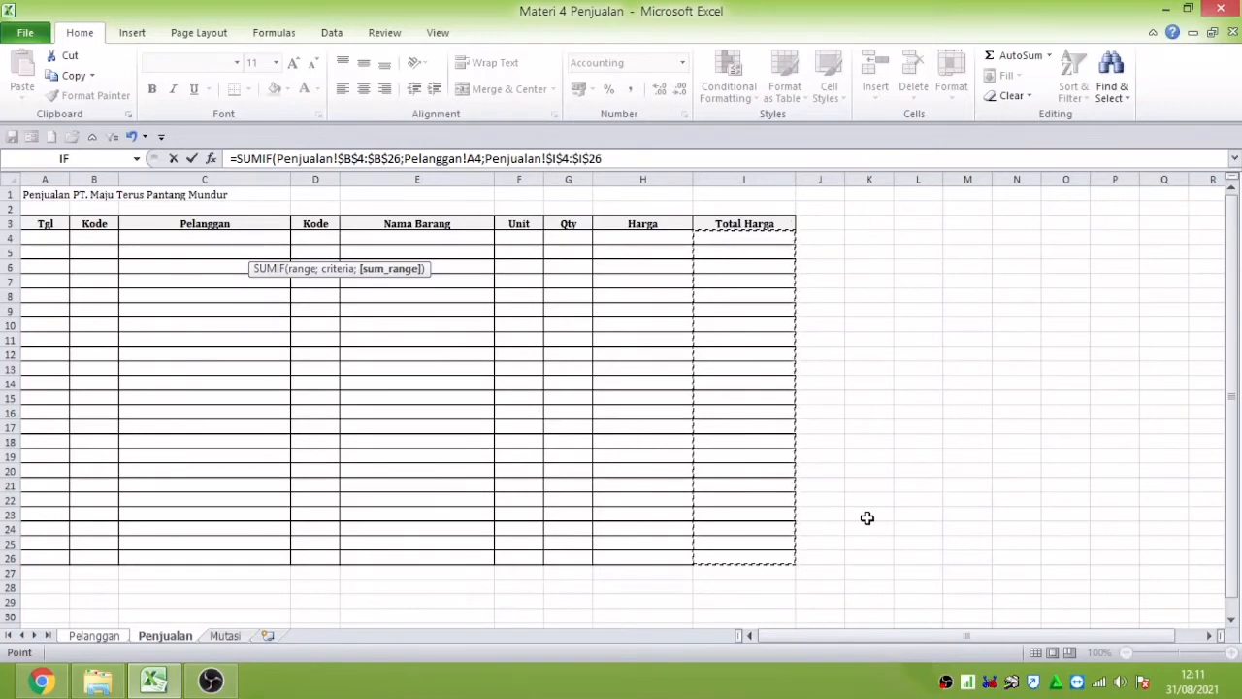
key(Return)
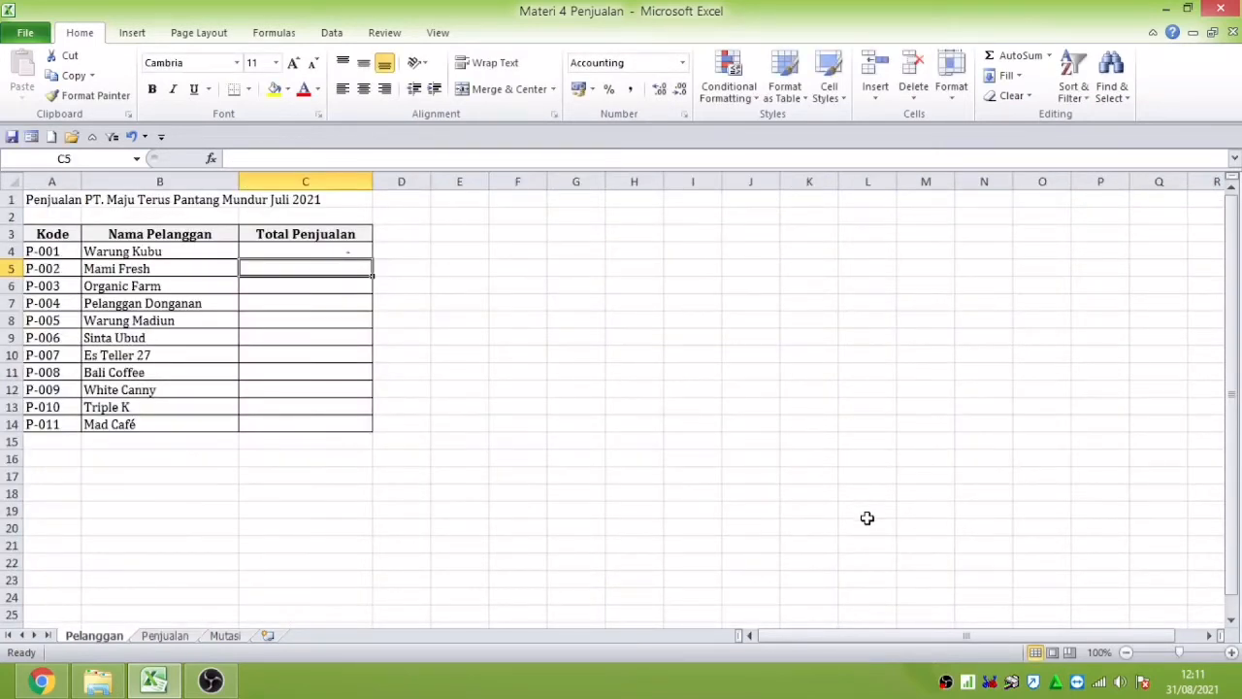
Step: Copy the SUMIF formula from C4 down the Total Penjualan column to C14 on the Pelanggan sheet
key(Up)
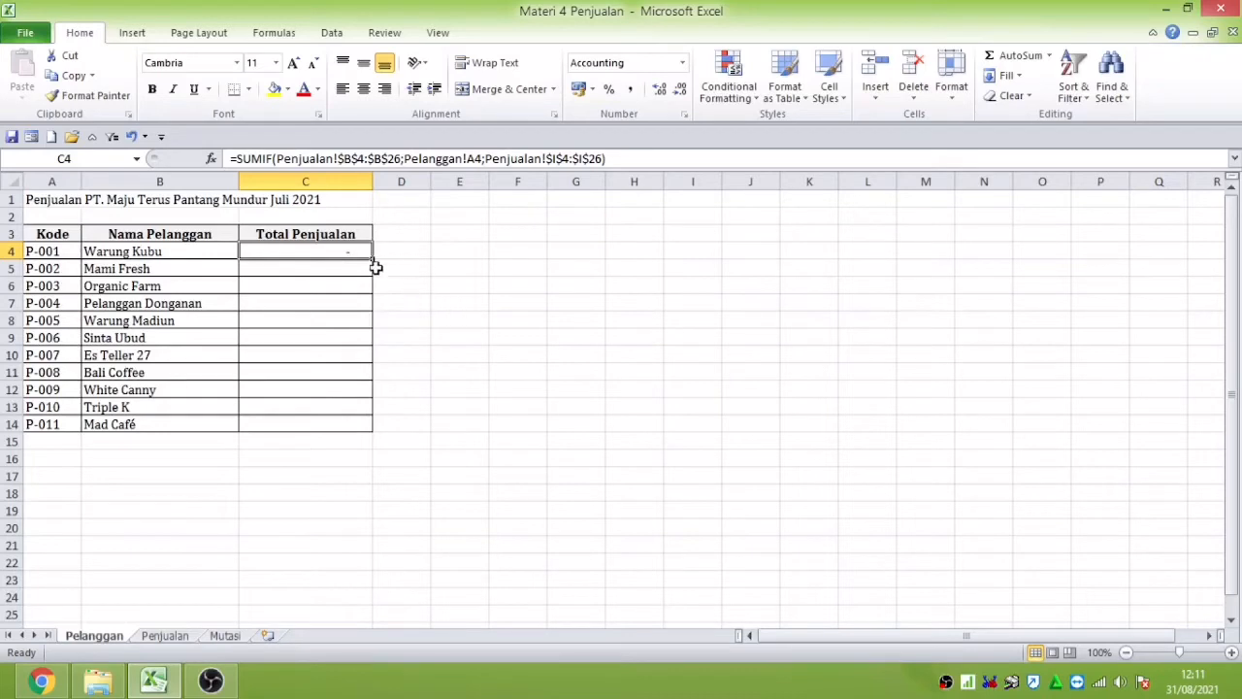
drag(354, 352, 349, 430)
click(326, 252)
Step: Start a VLOOKUP formula in Penjualan cell C4, under Pelanggan, with the customer code in B4 as the lookup value
click(165, 634)
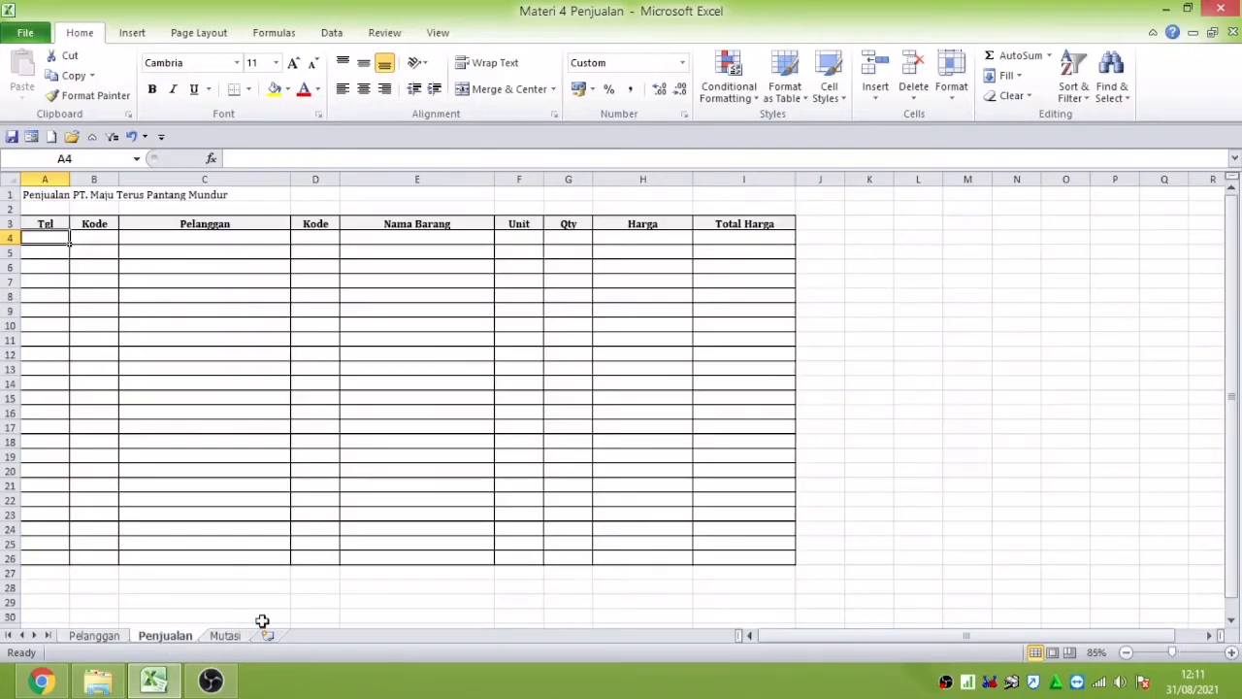
click(211, 238)
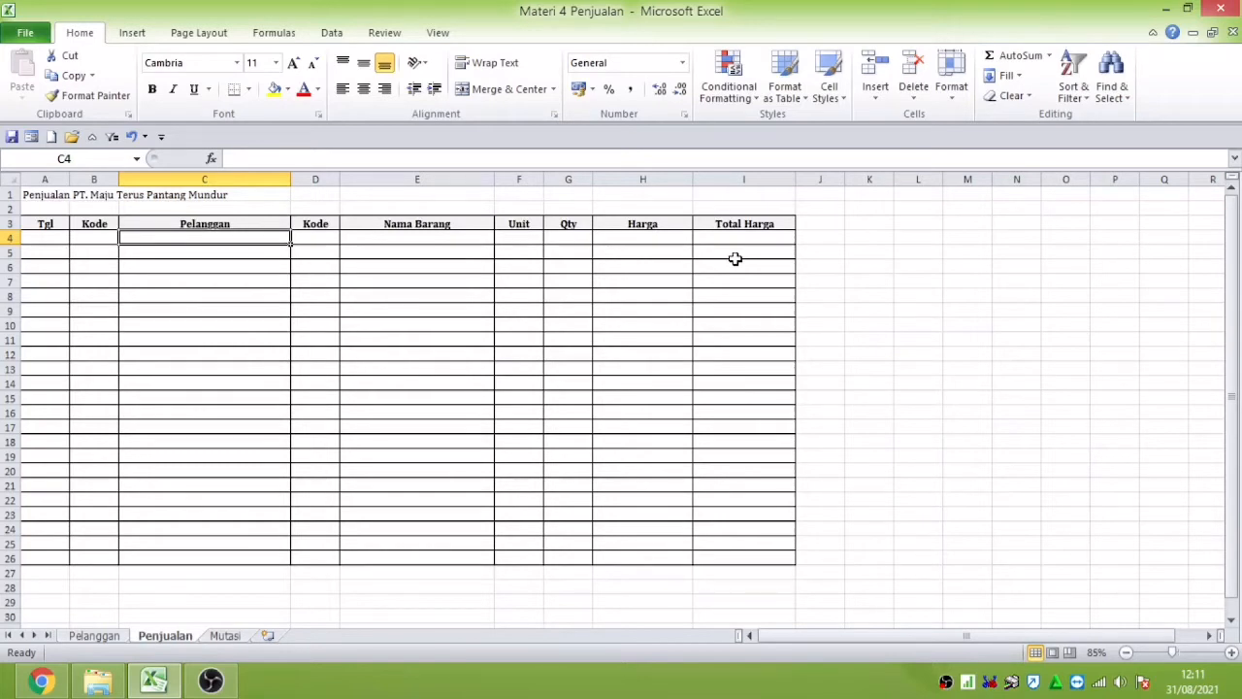
click(86, 637)
click(166, 636)
click(101, 236)
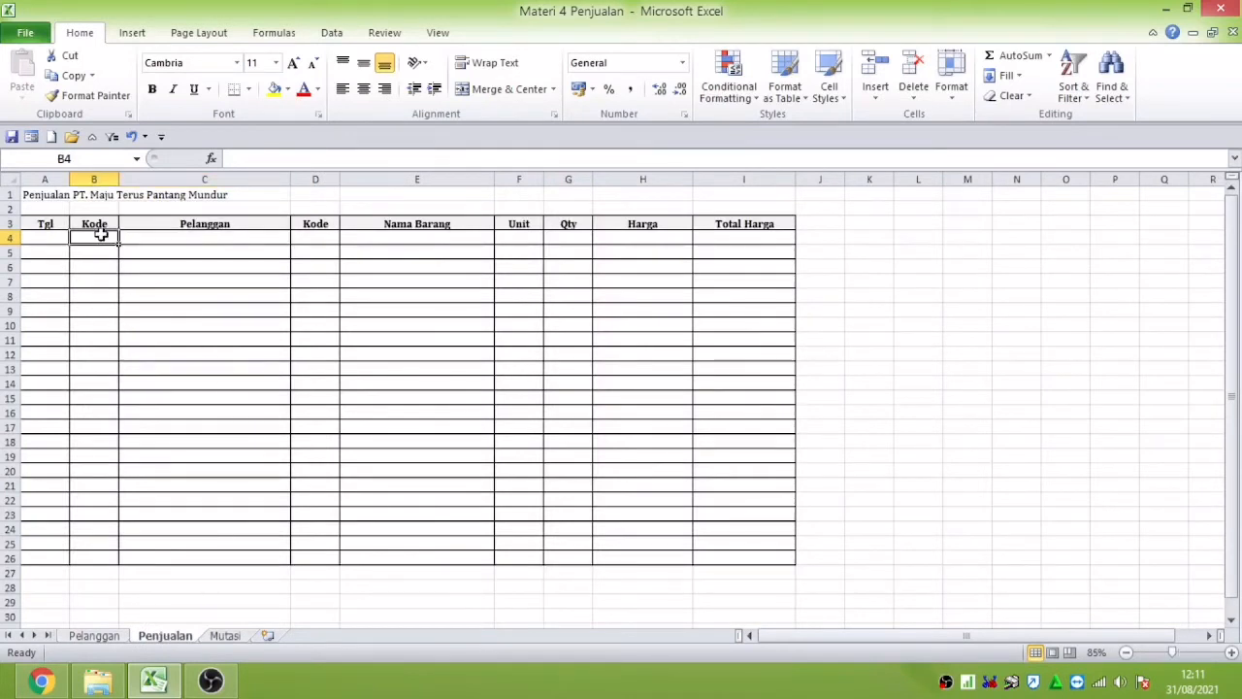
click(231, 236)
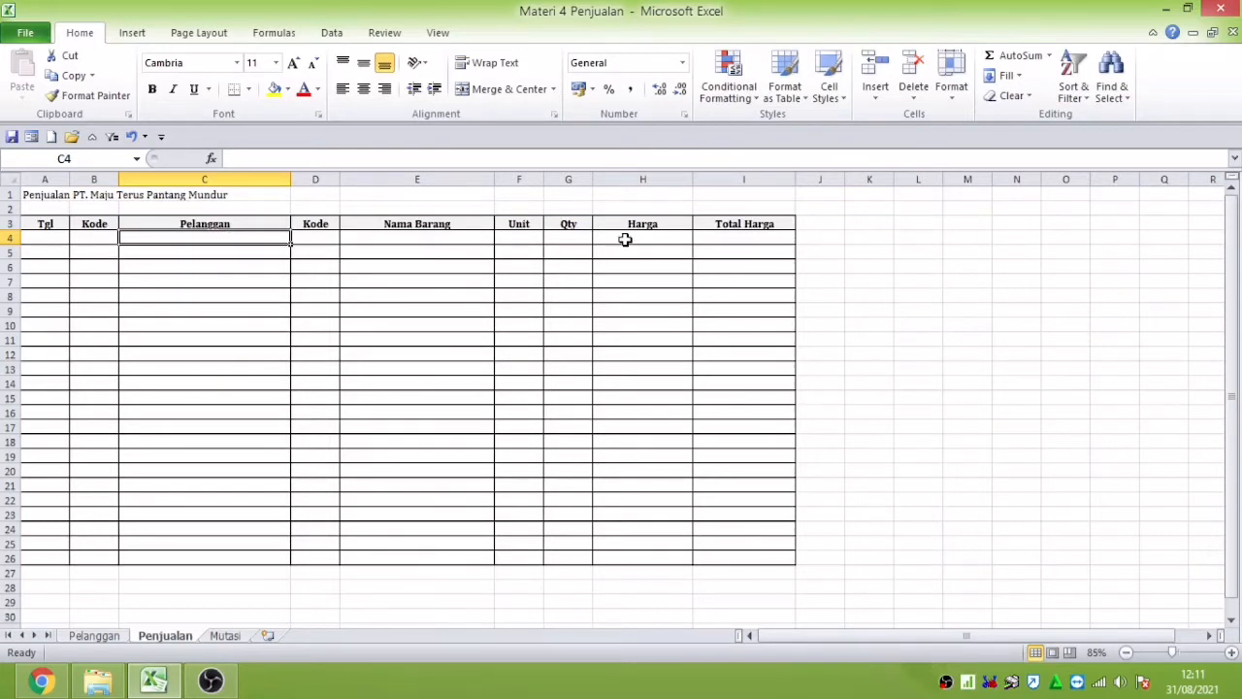
text(=)
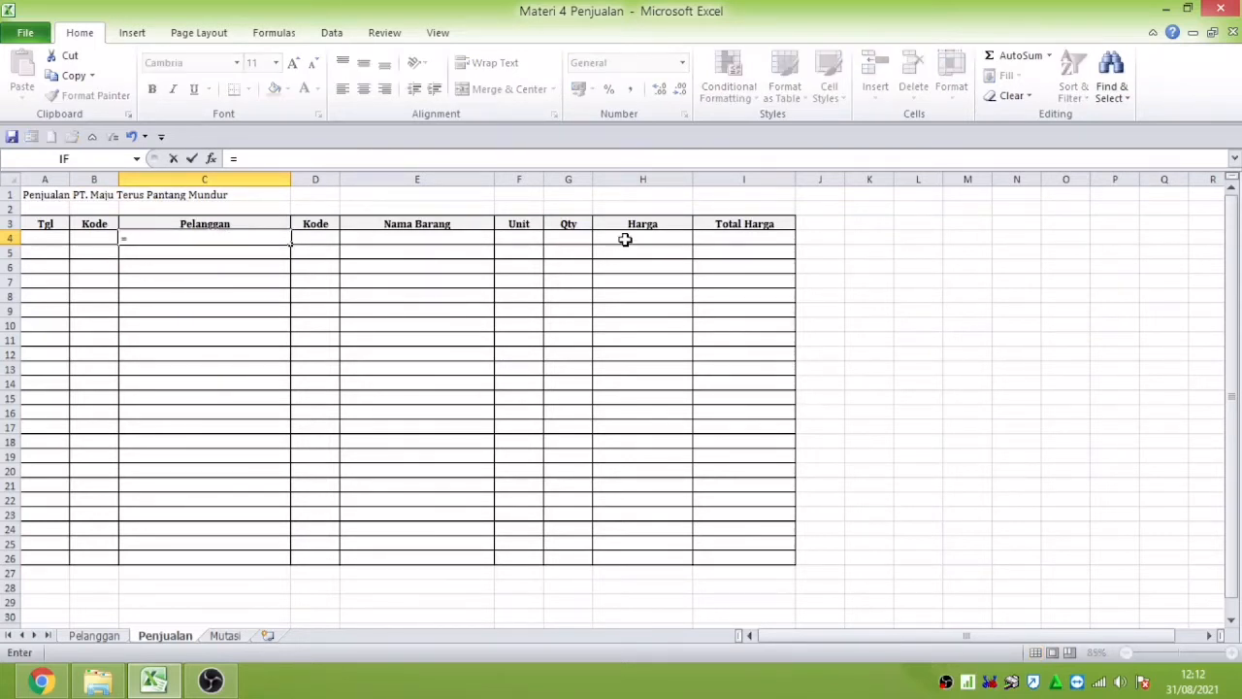
text(VLOOKUP)
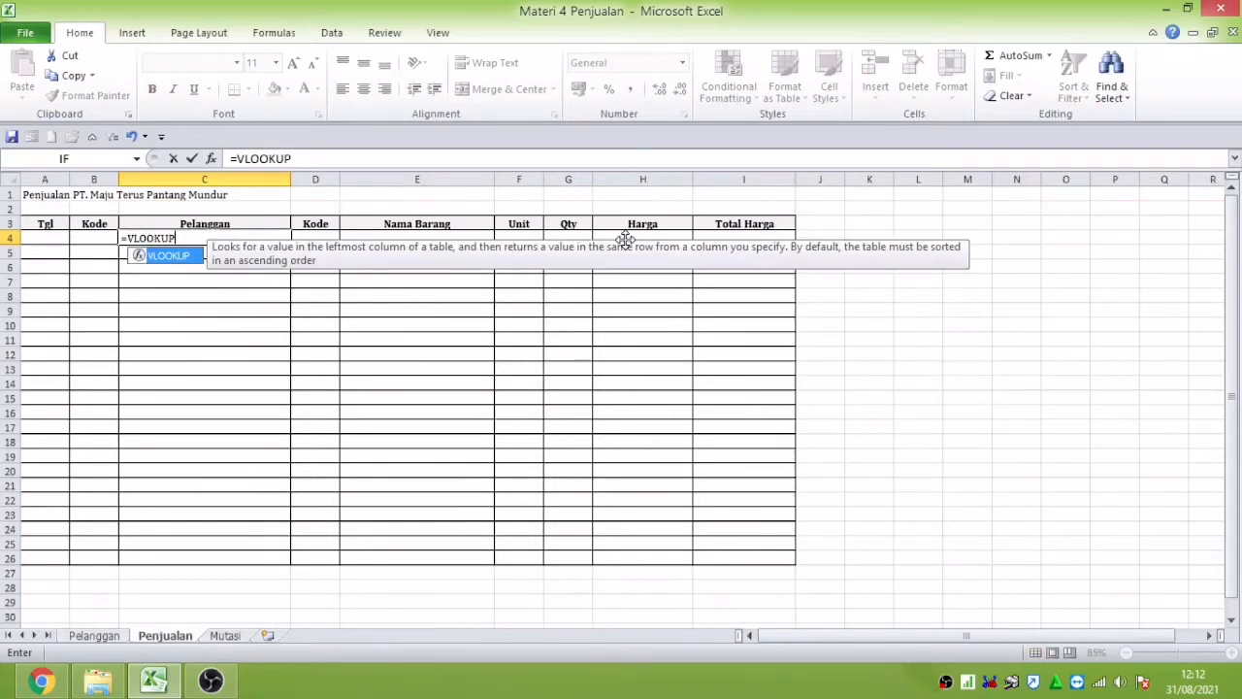
text(()
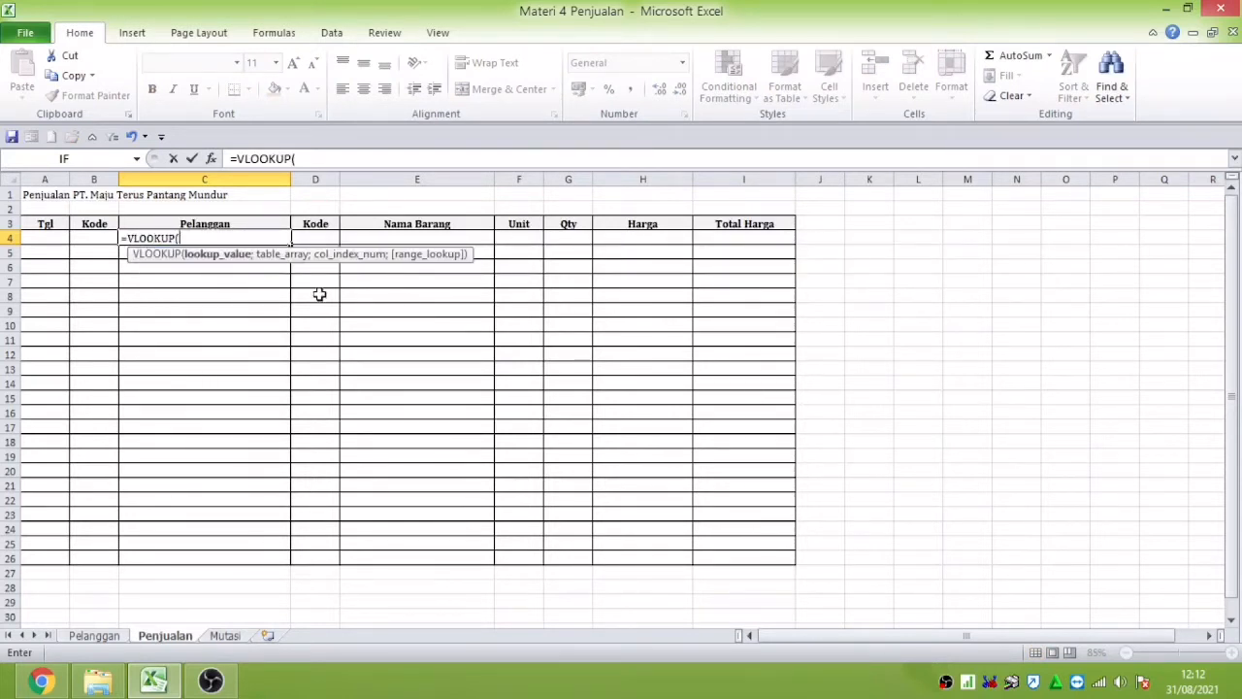
click(92, 239)
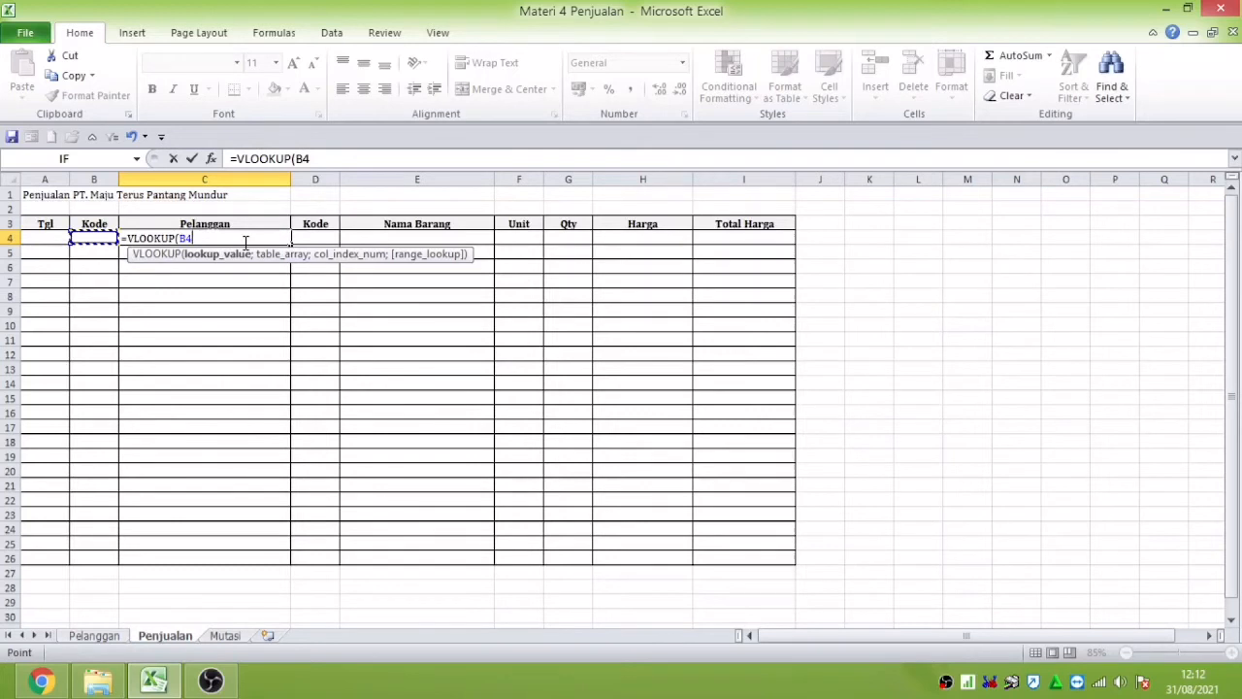
text(;)
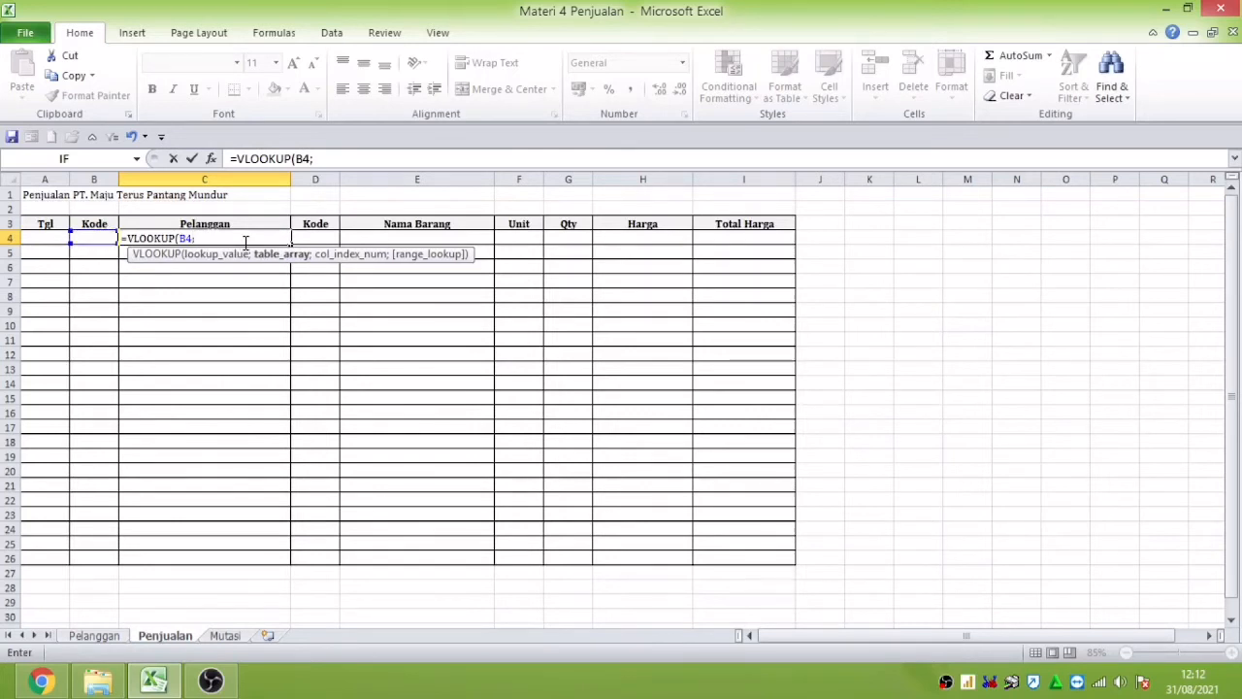
Step: Complete the customer-name VLOOKUP with the absolute table array Pelanggan!$A$4:$C$14 and column index 2
click(101, 636)
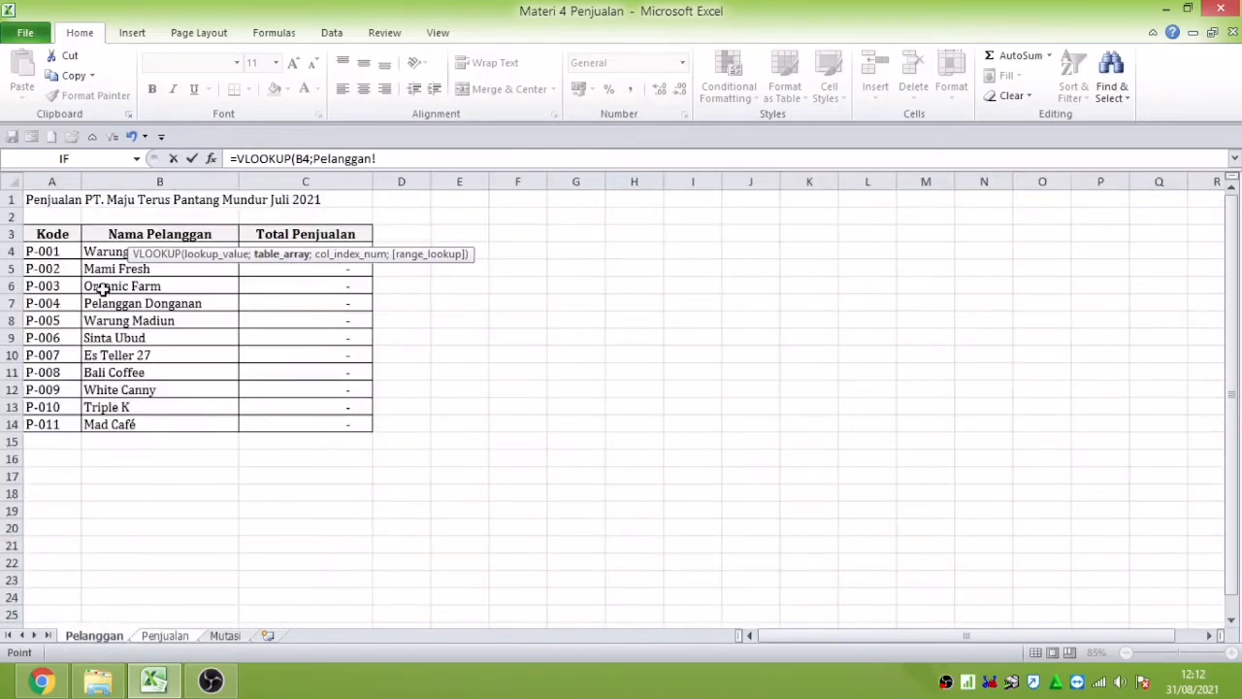
click(49, 253)
drag(213, 396, 365, 423)
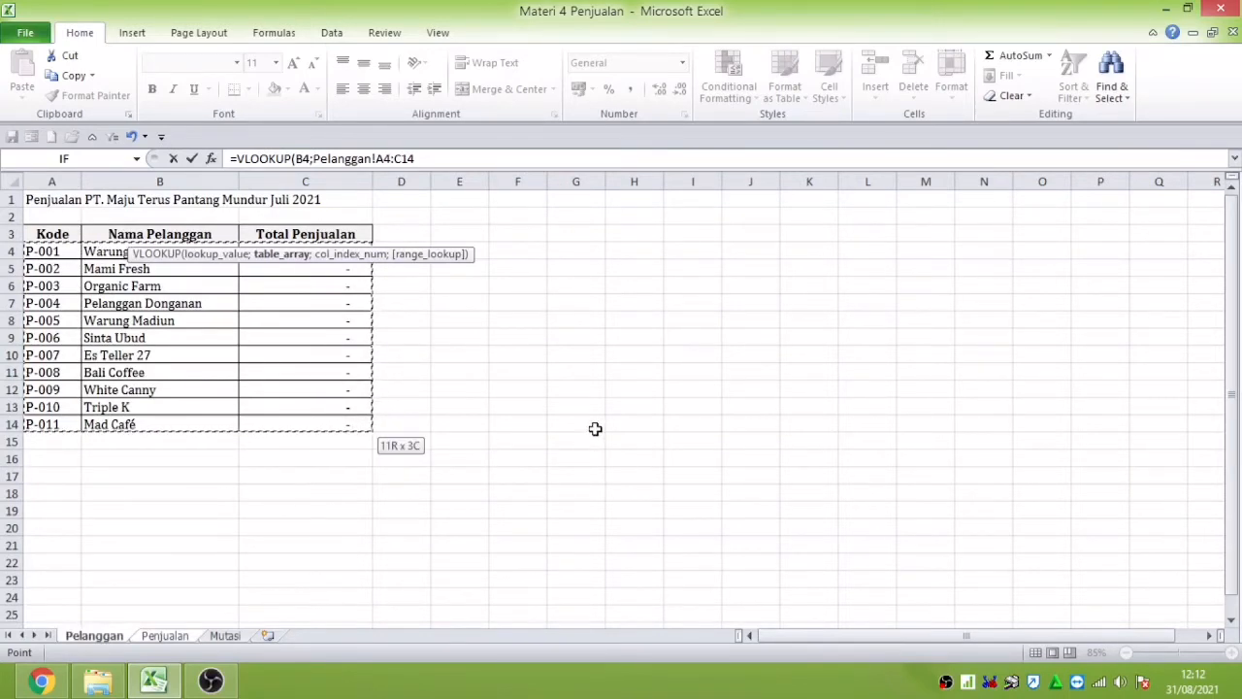
key(F4)
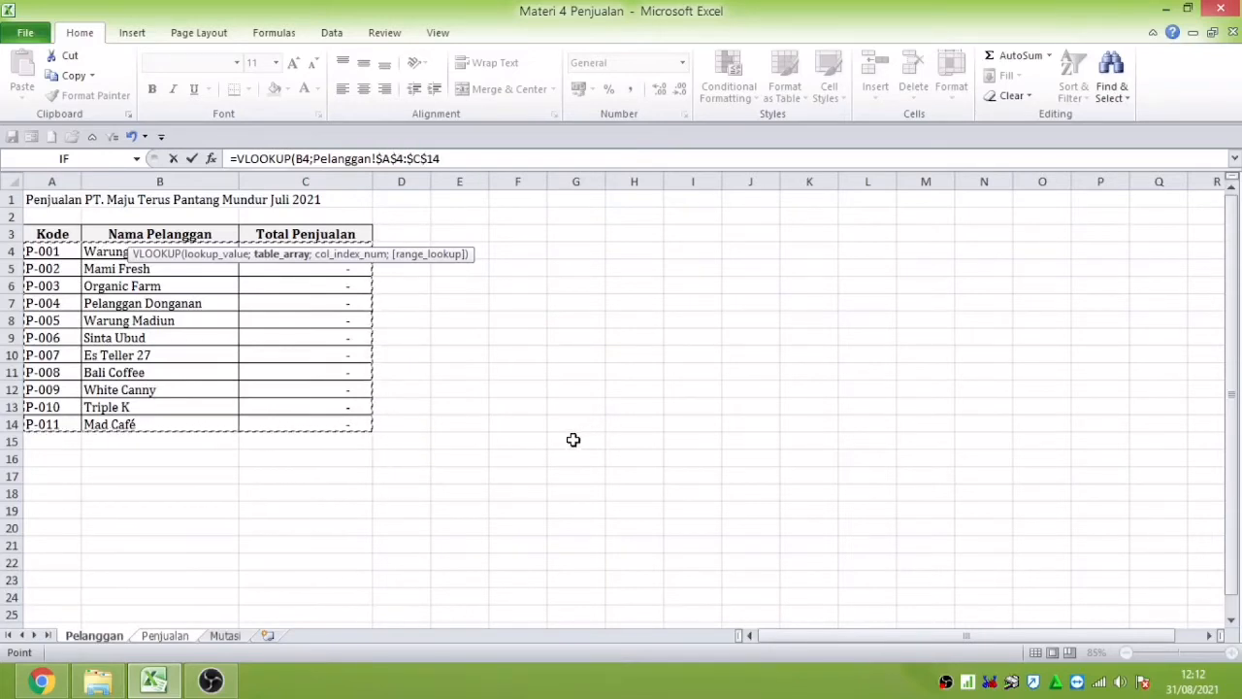
text(;2)
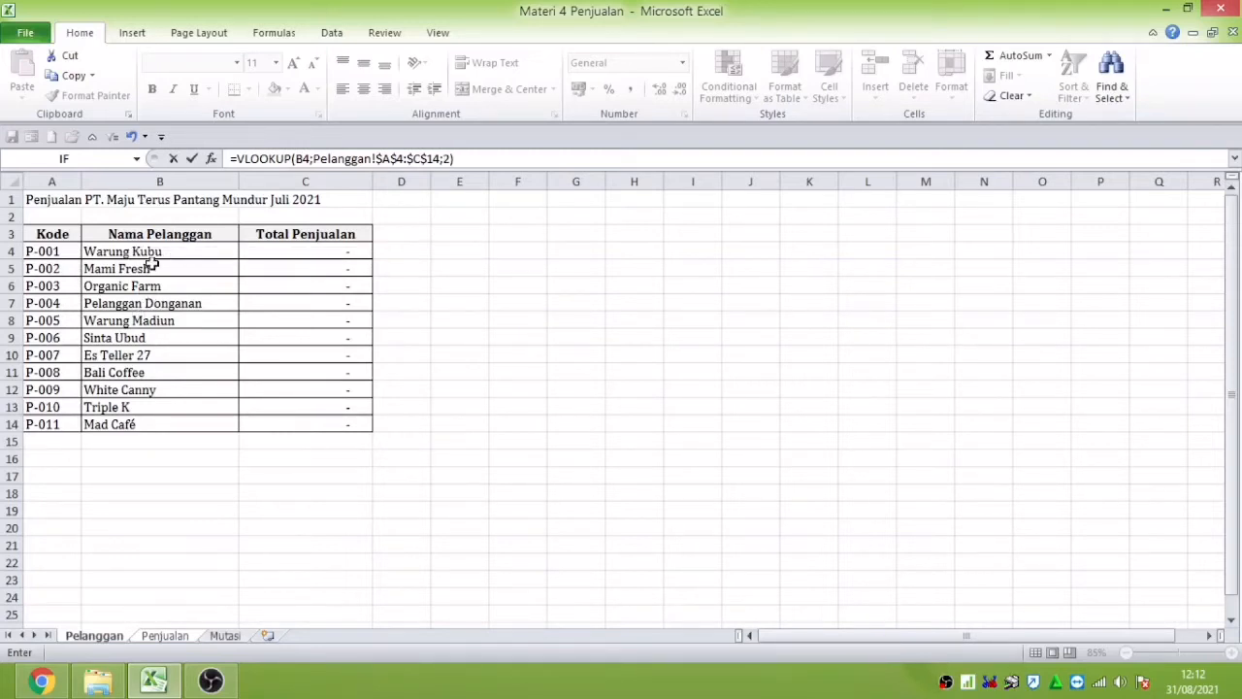
key(Return)
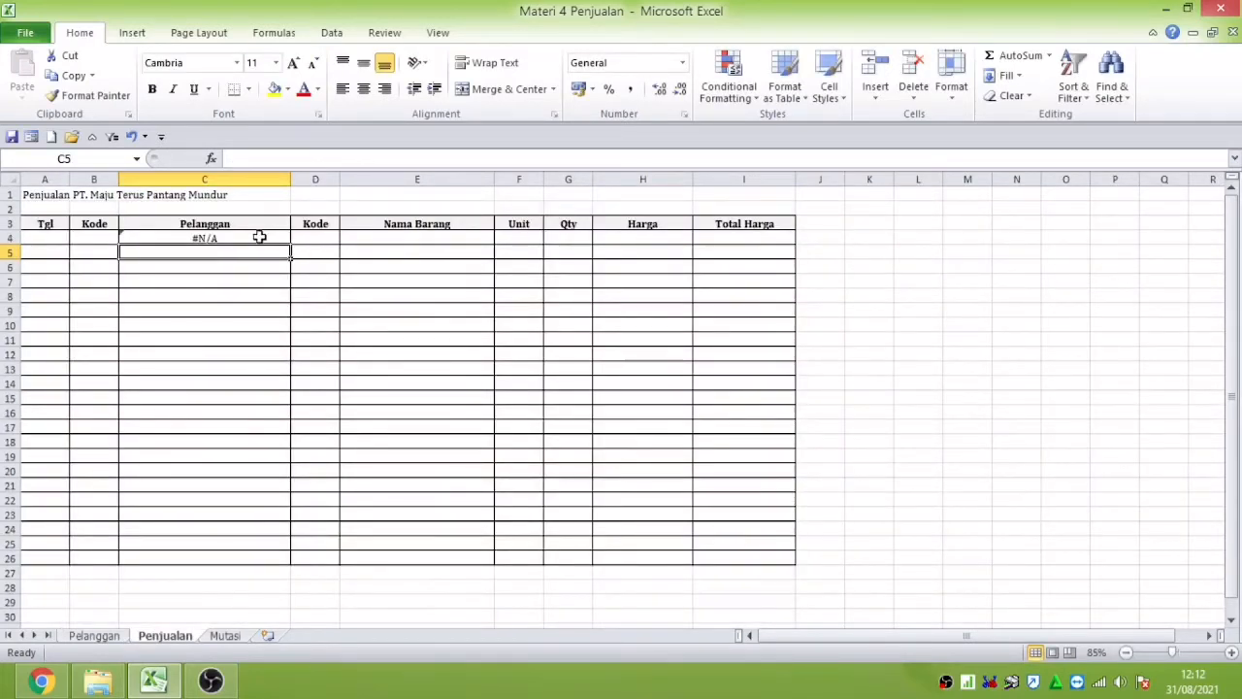
click(260, 237)
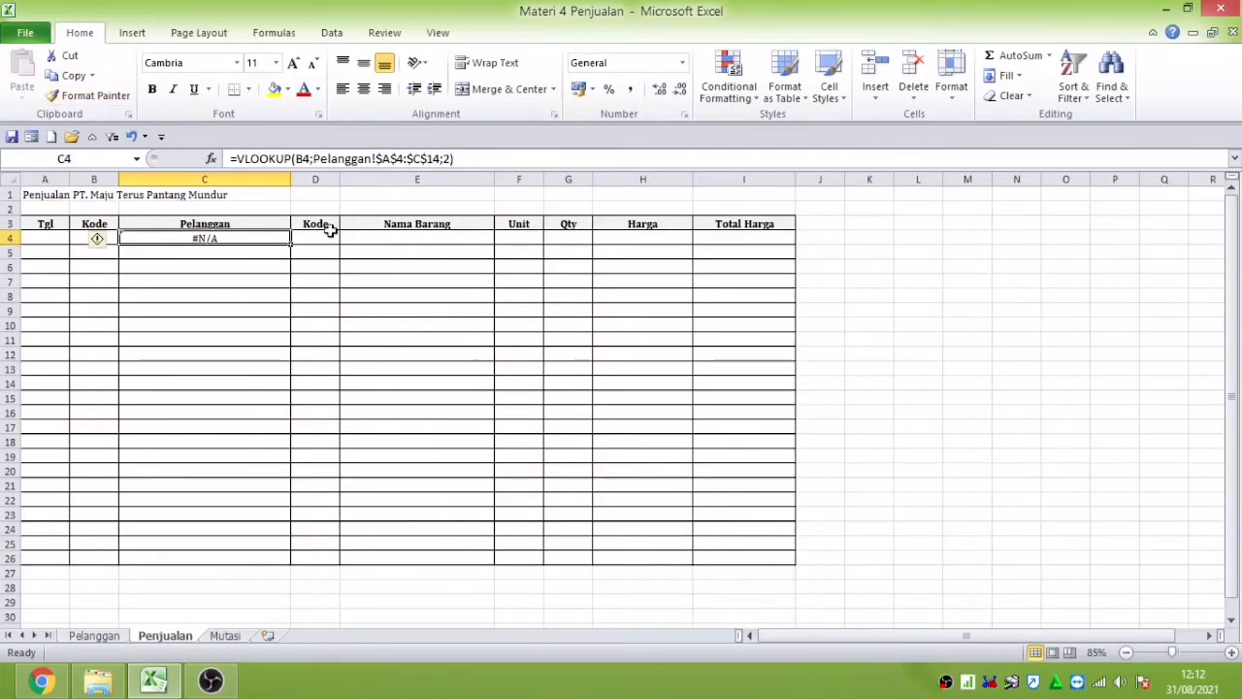
Step: Compare the Nama Barang and Unit columns on the Penjualan sheet with the matching columns on the Mutasi sheet
click(377, 240)
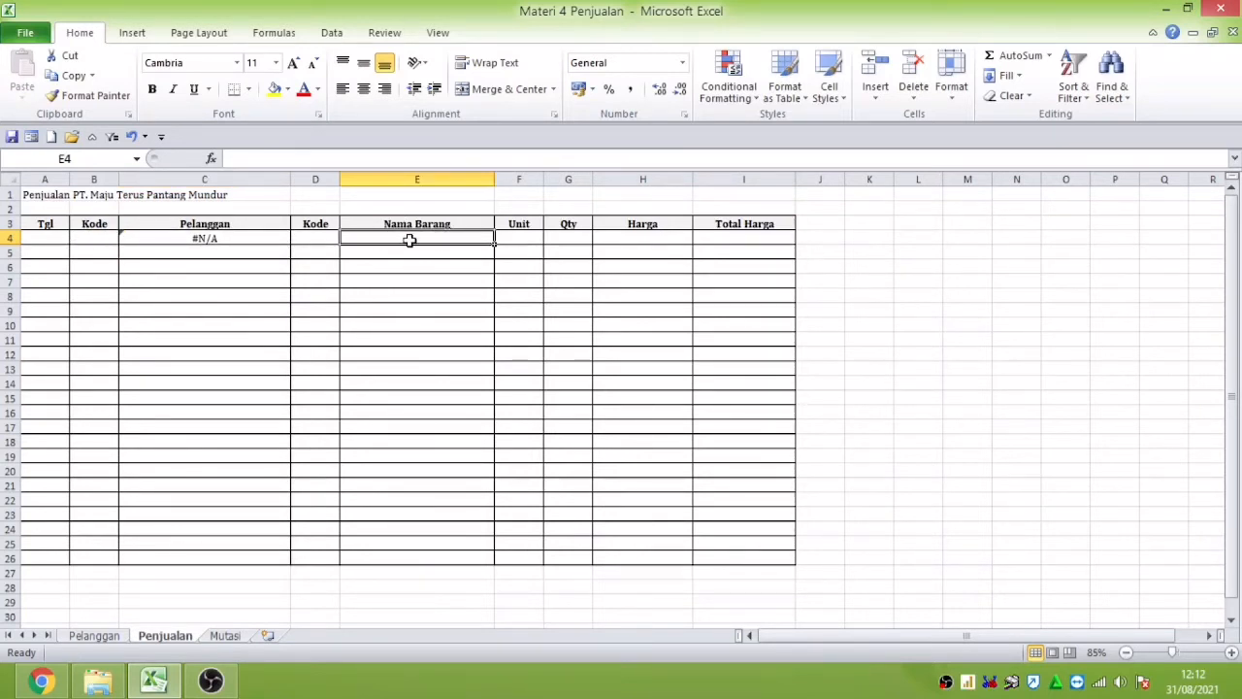
click(530, 241)
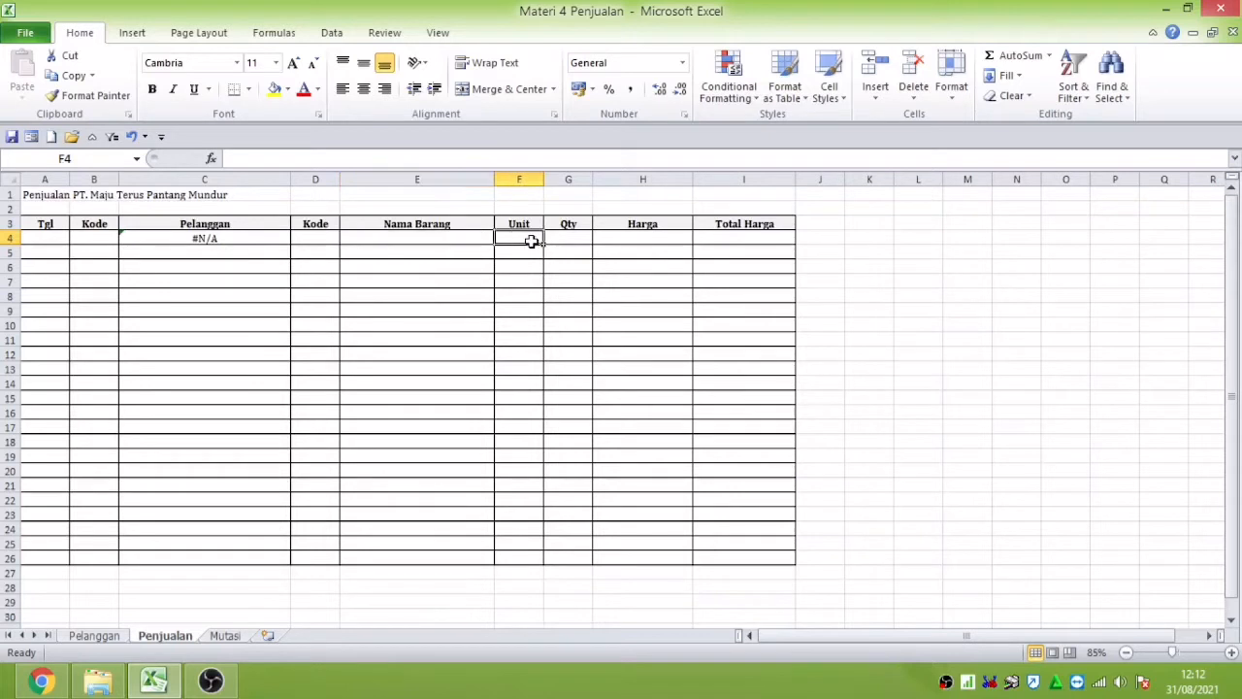
drag(407, 242, 497, 239)
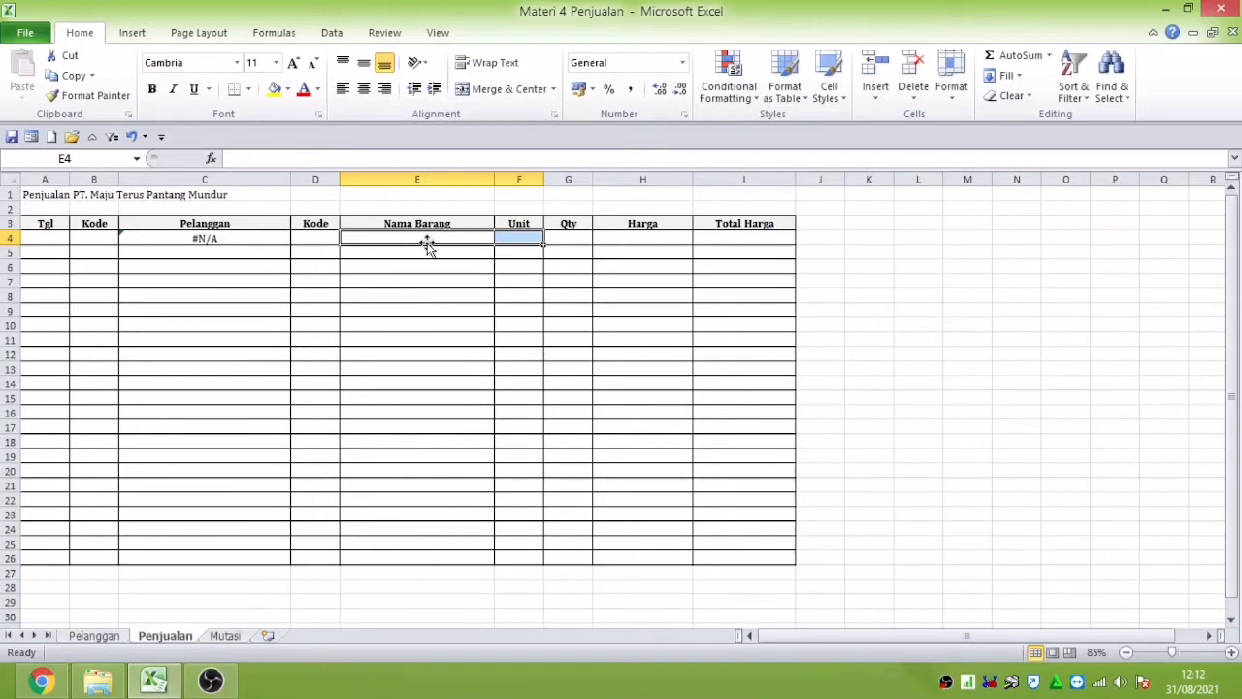
click(241, 637)
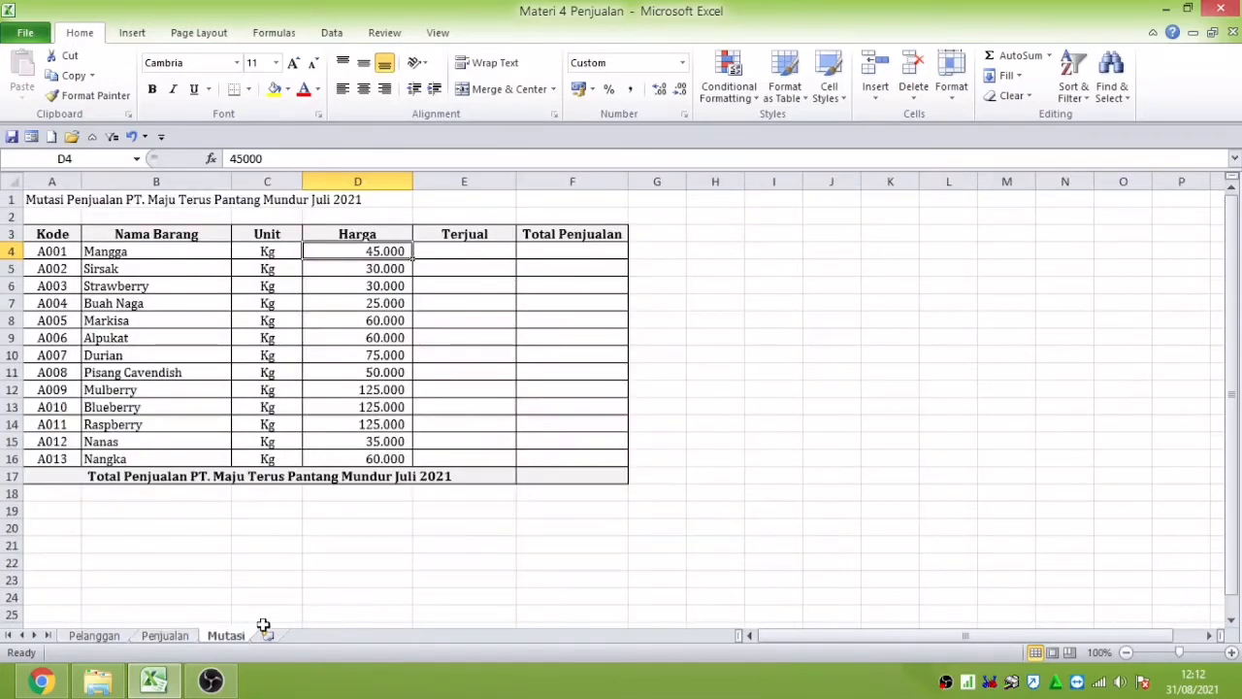
click(122, 254)
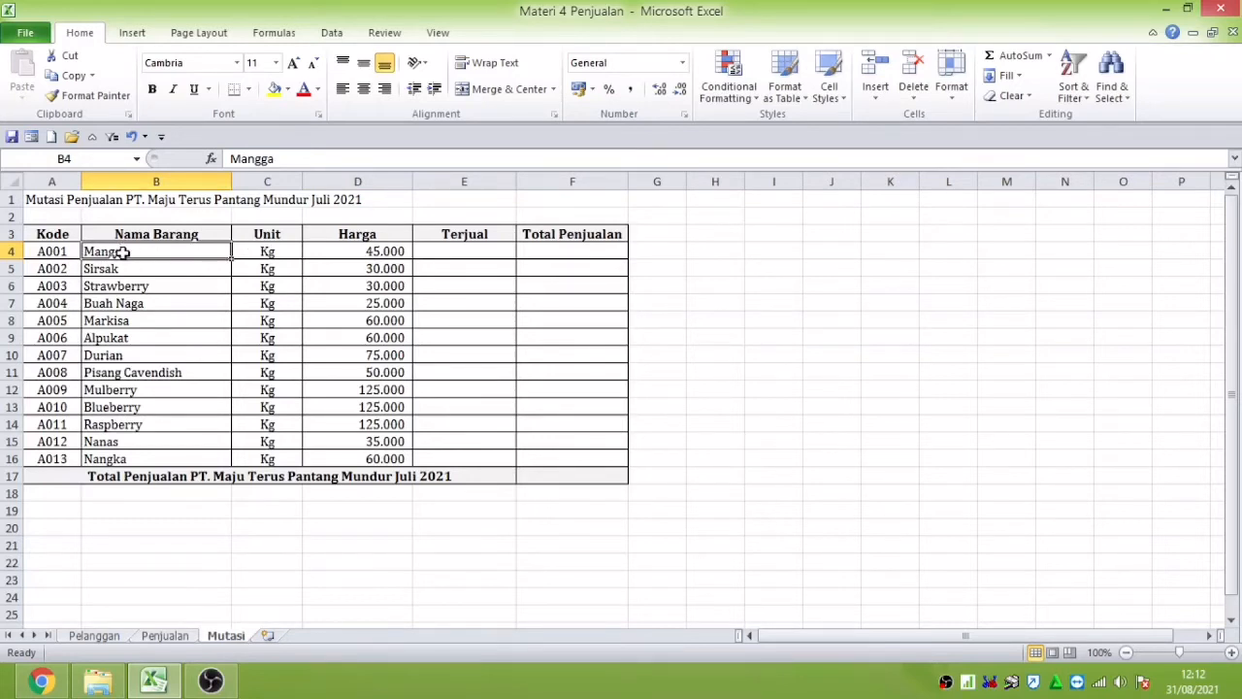
drag(123, 252, 221, 389)
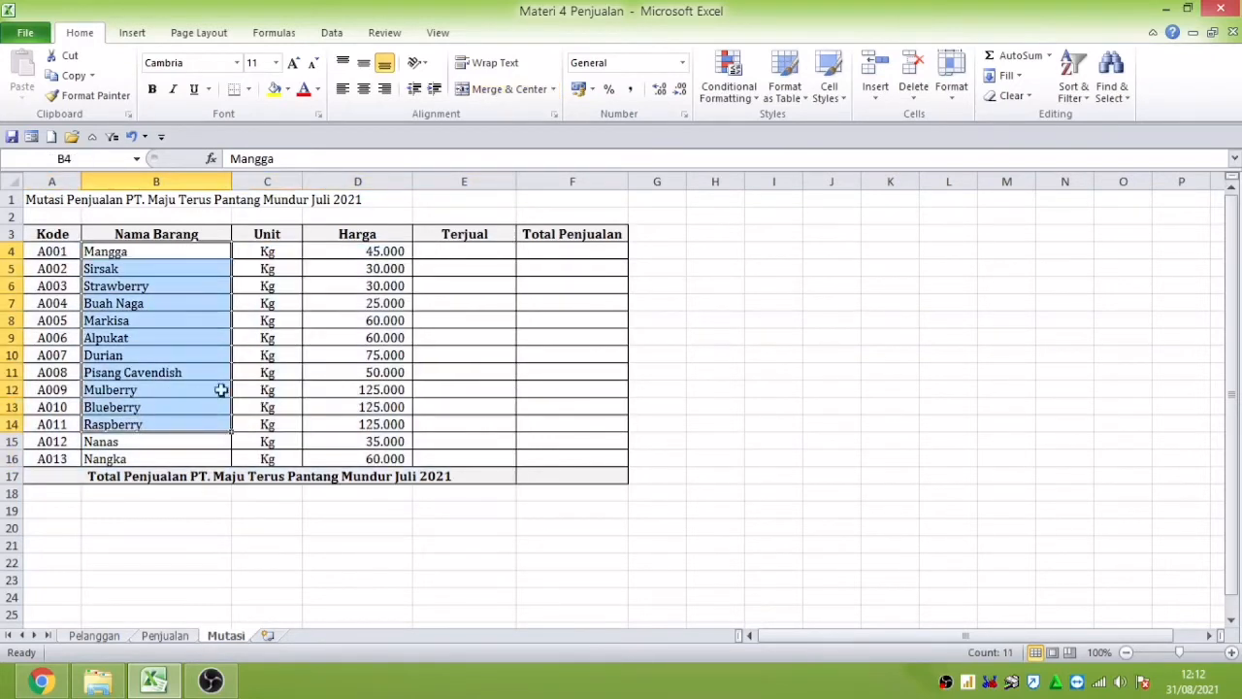
drag(268, 251, 266, 424)
drag(166, 251, 156, 415)
click(169, 389)
Step: Start a VLOOKUP formula in Penjualan cell E4, under Nama Barang, with the item code in D4 as the lookup value
click(183, 638)
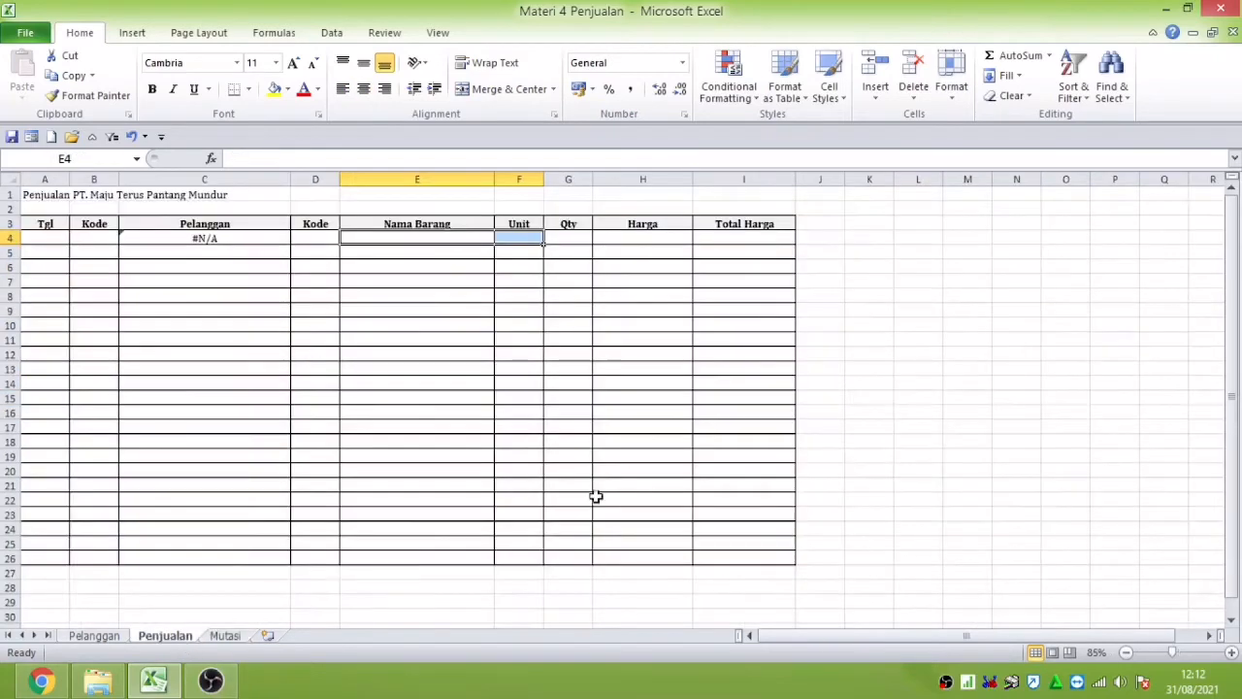
click(451, 241)
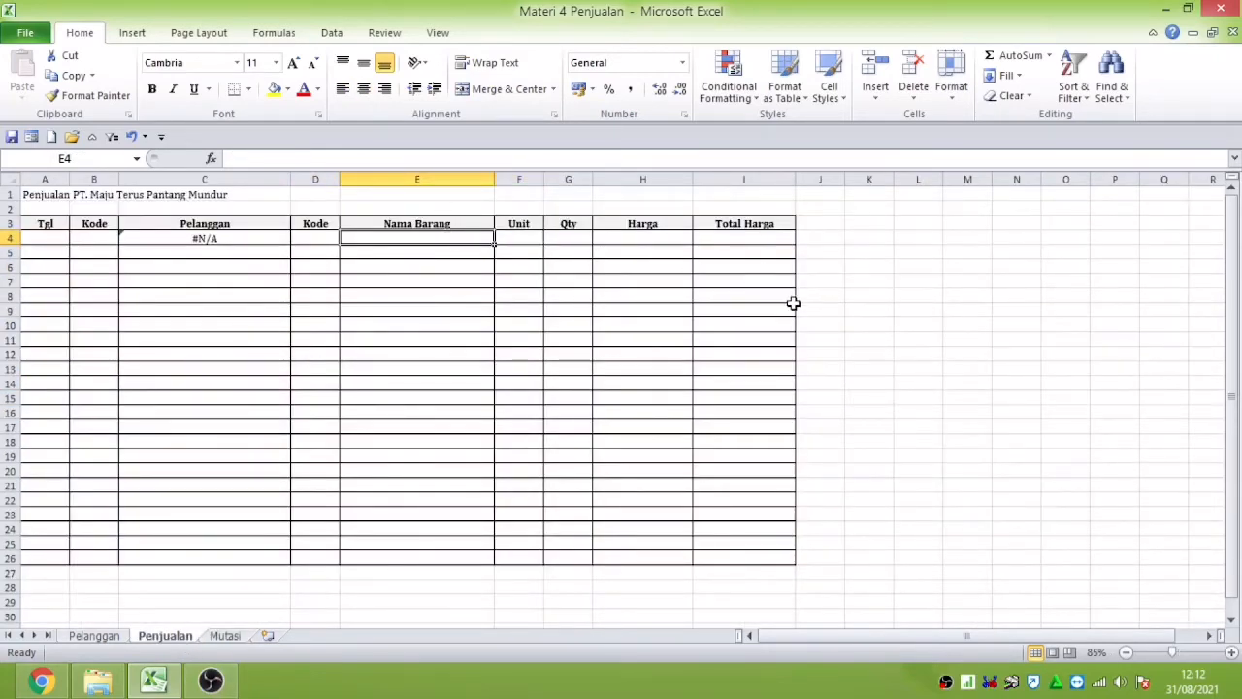
text(=VL)
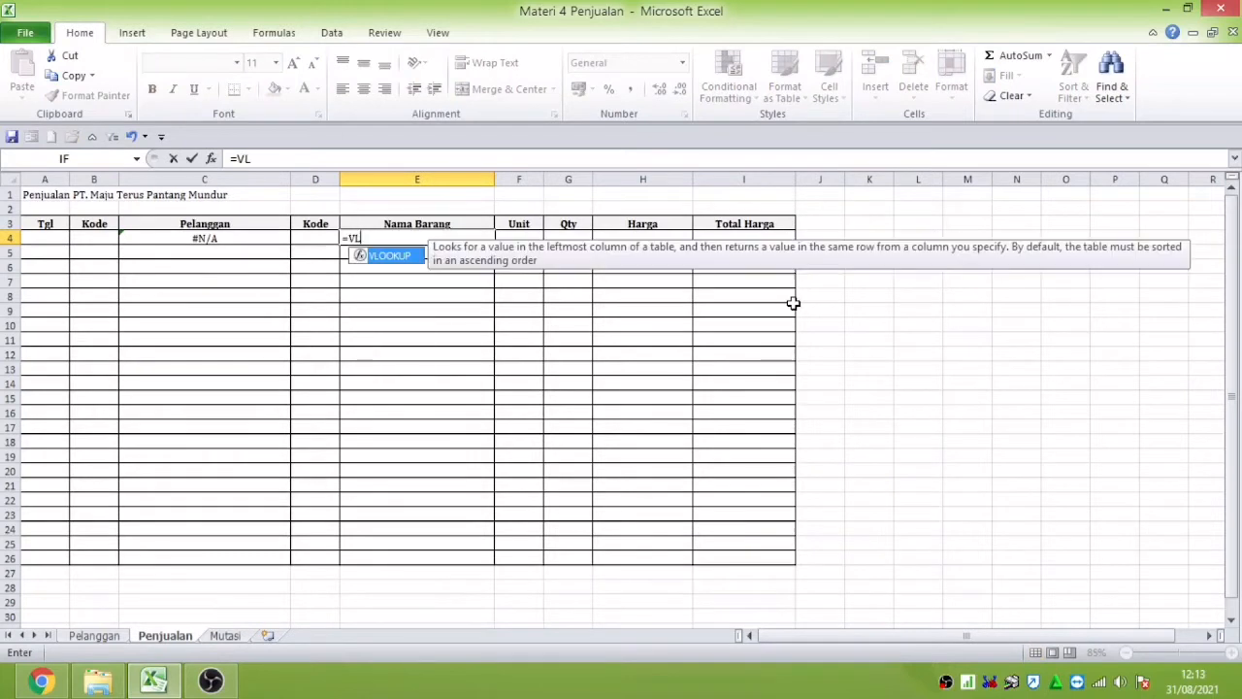
text(OOKUP()
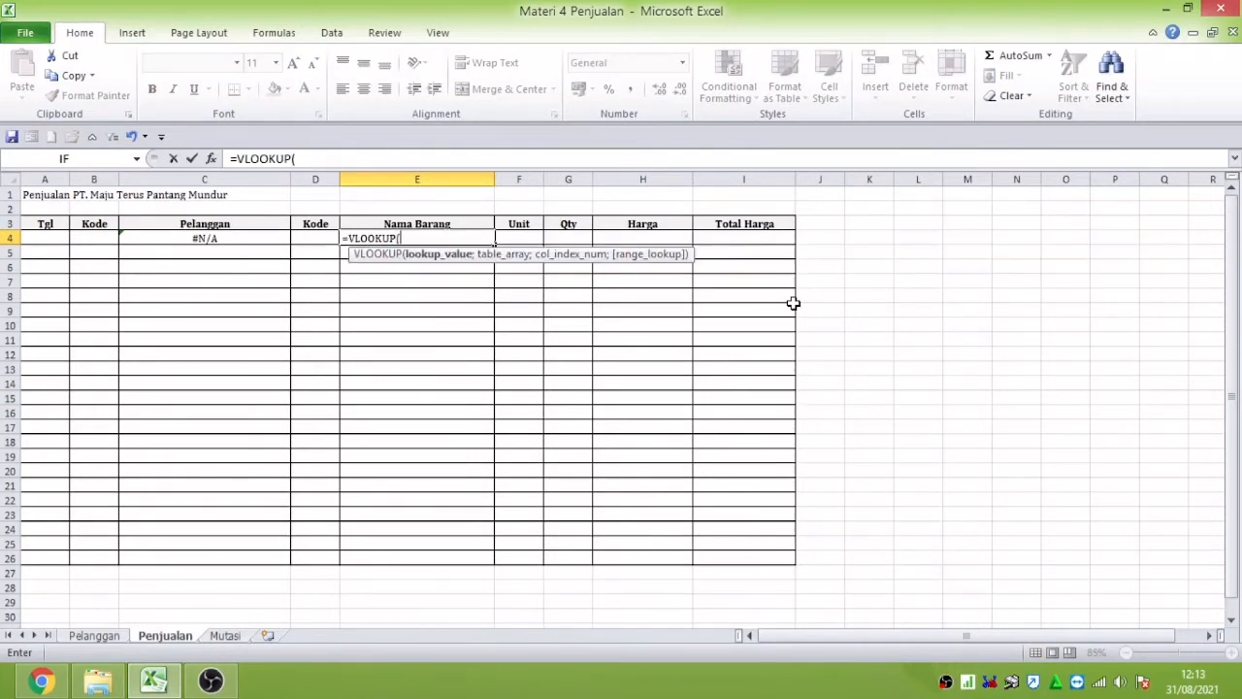
click(307, 238)
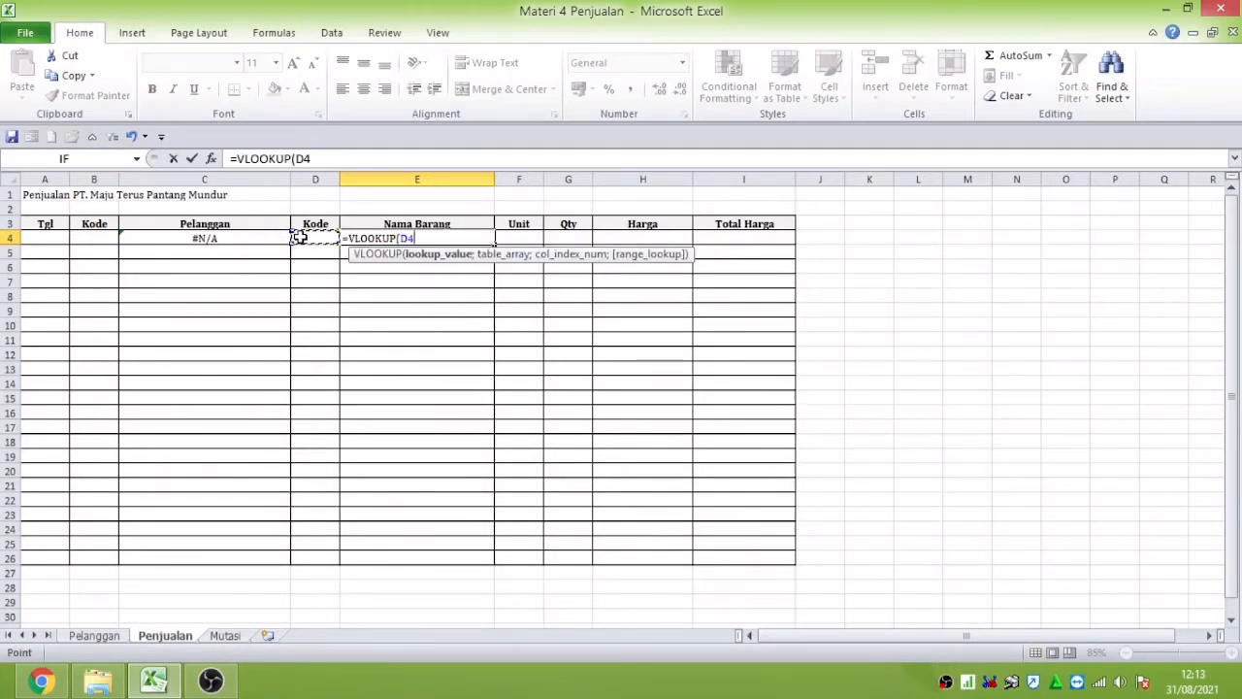
text(;)
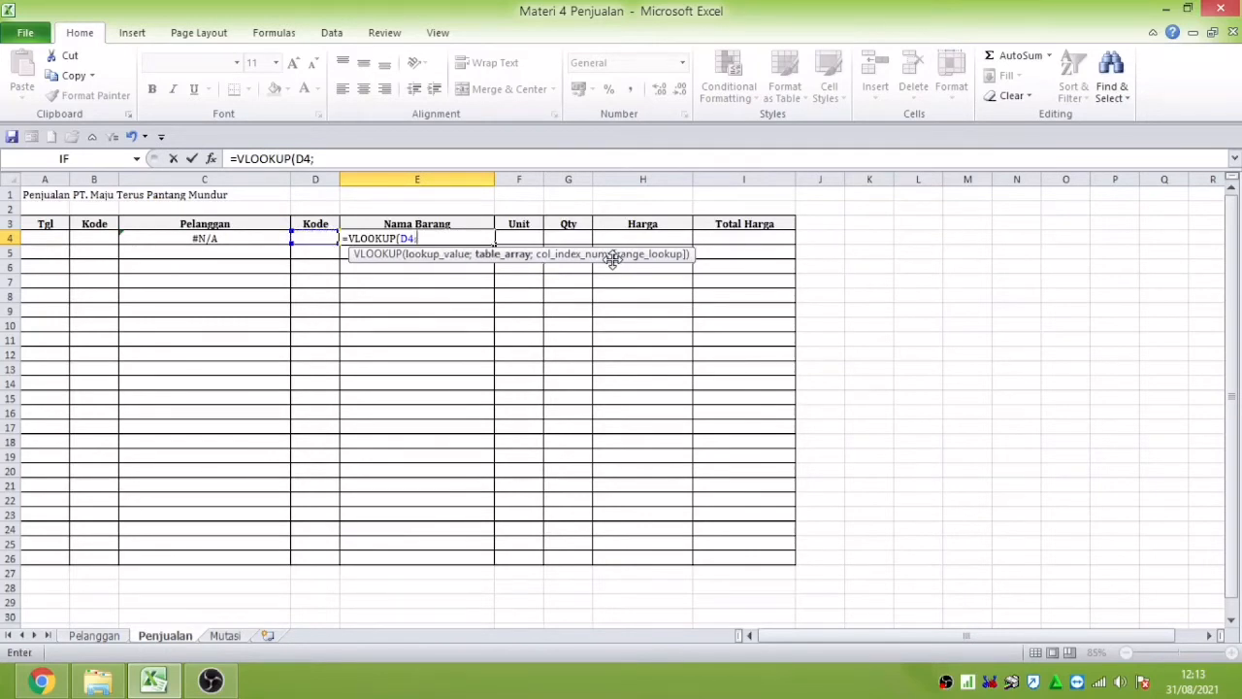
Step: Set the item-name VLOOKUP's table array to the absolute range Mutasi!$A$4:$D$16
click(229, 637)
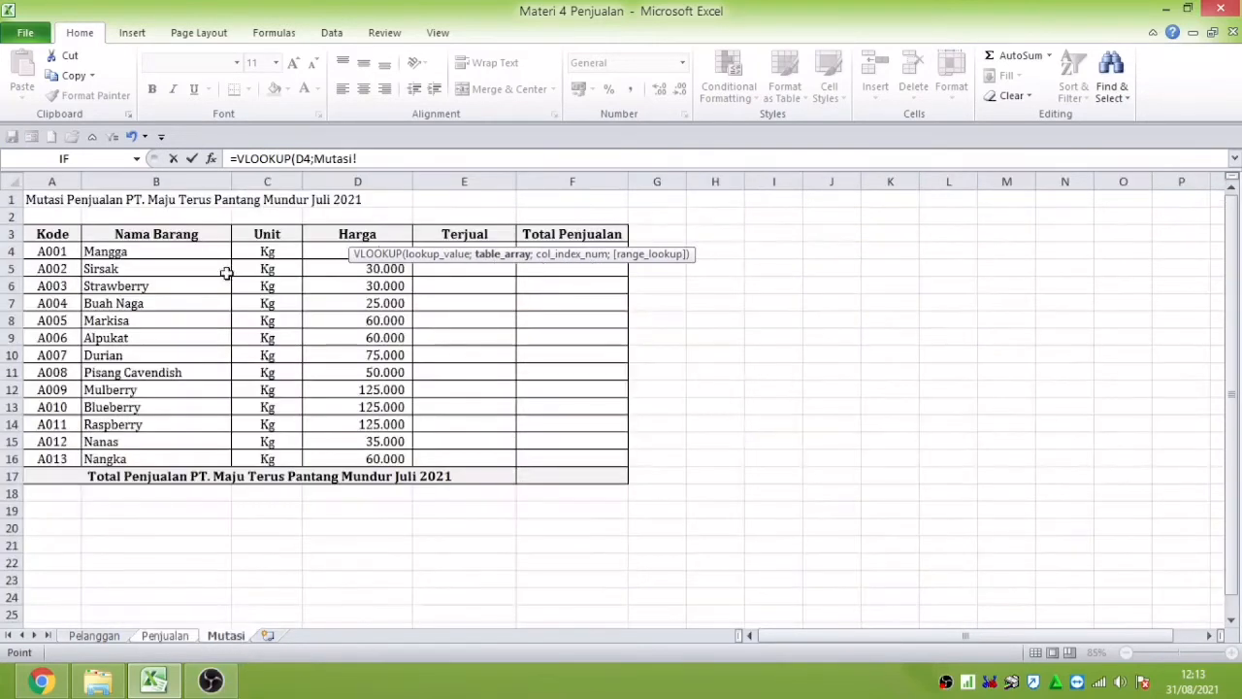
click(68, 253)
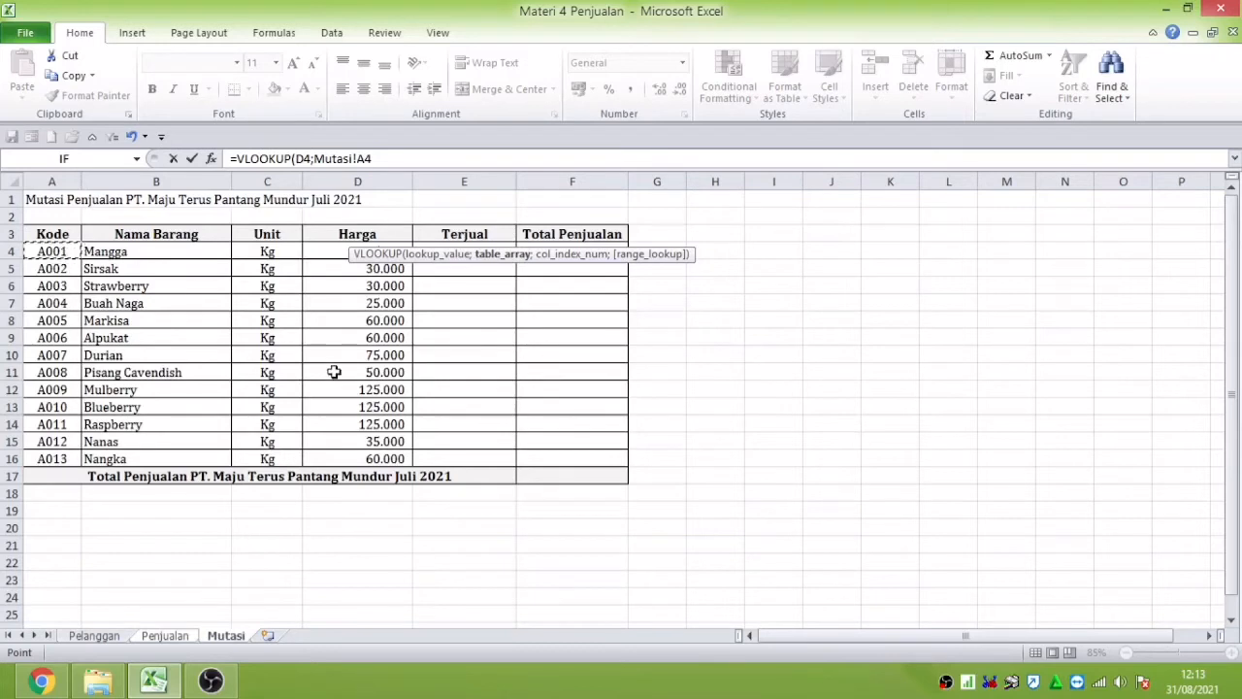
shift+click(353, 460)
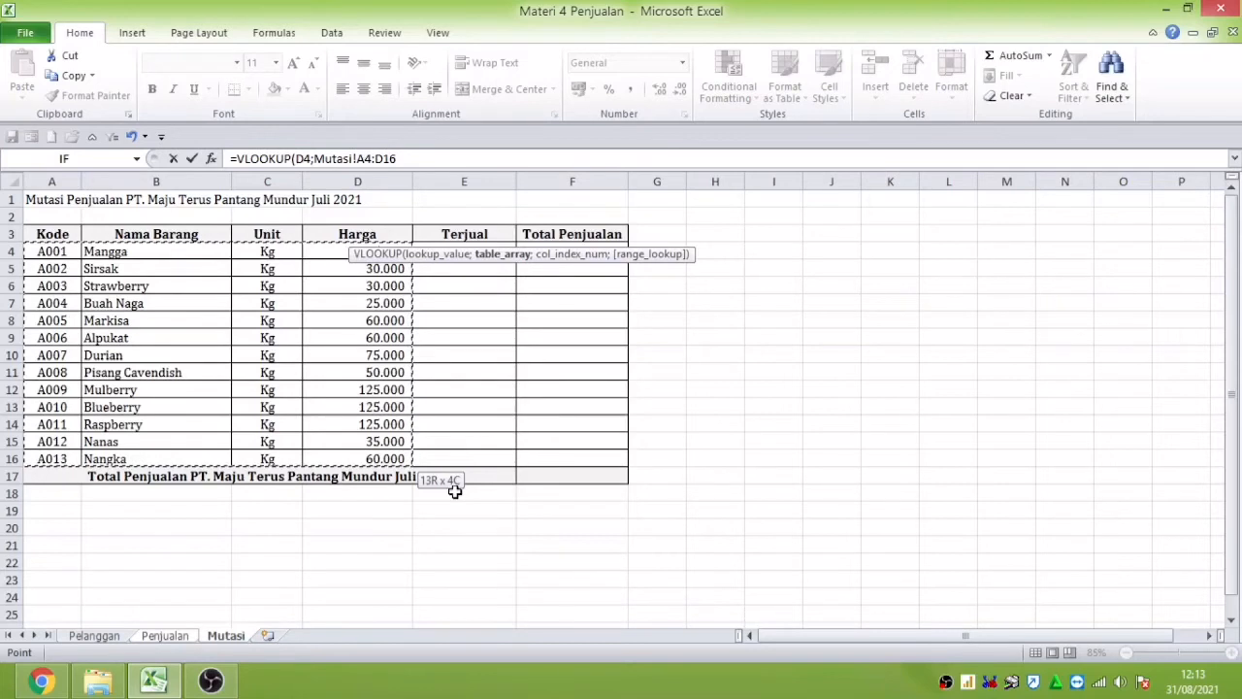
key(F4)
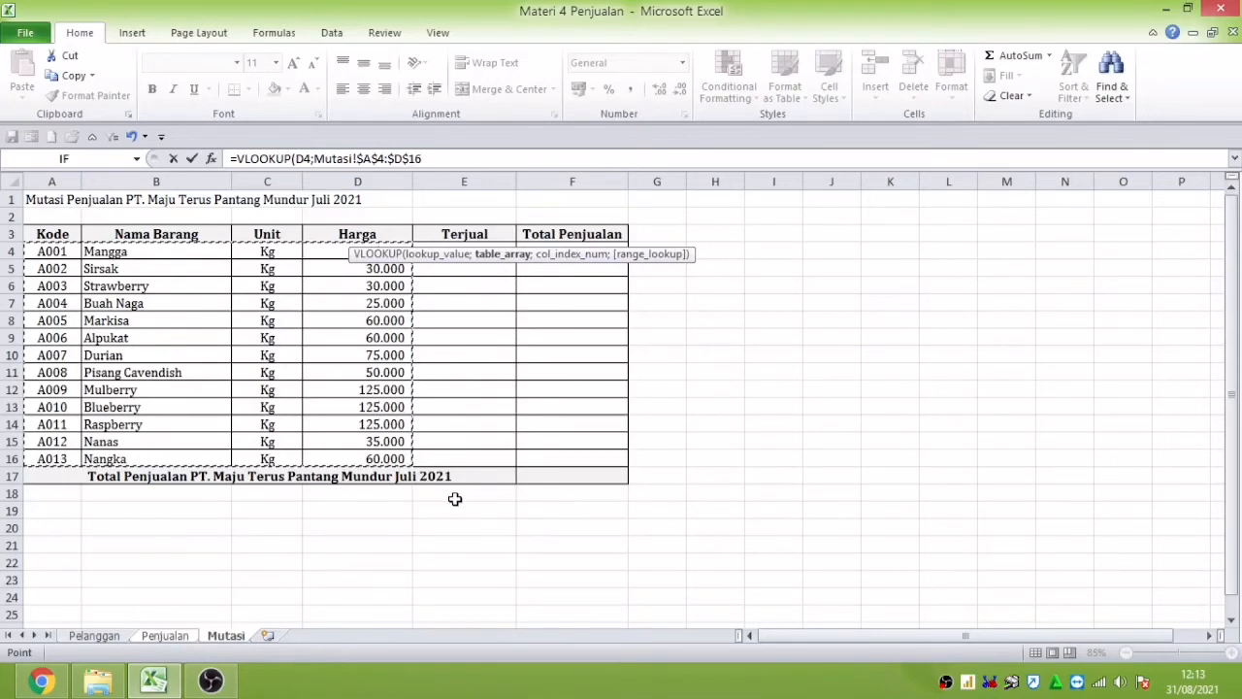
Step: Complete the item-name VLOOKUP in Penjualan cell E4 with column index 2
text(;2)
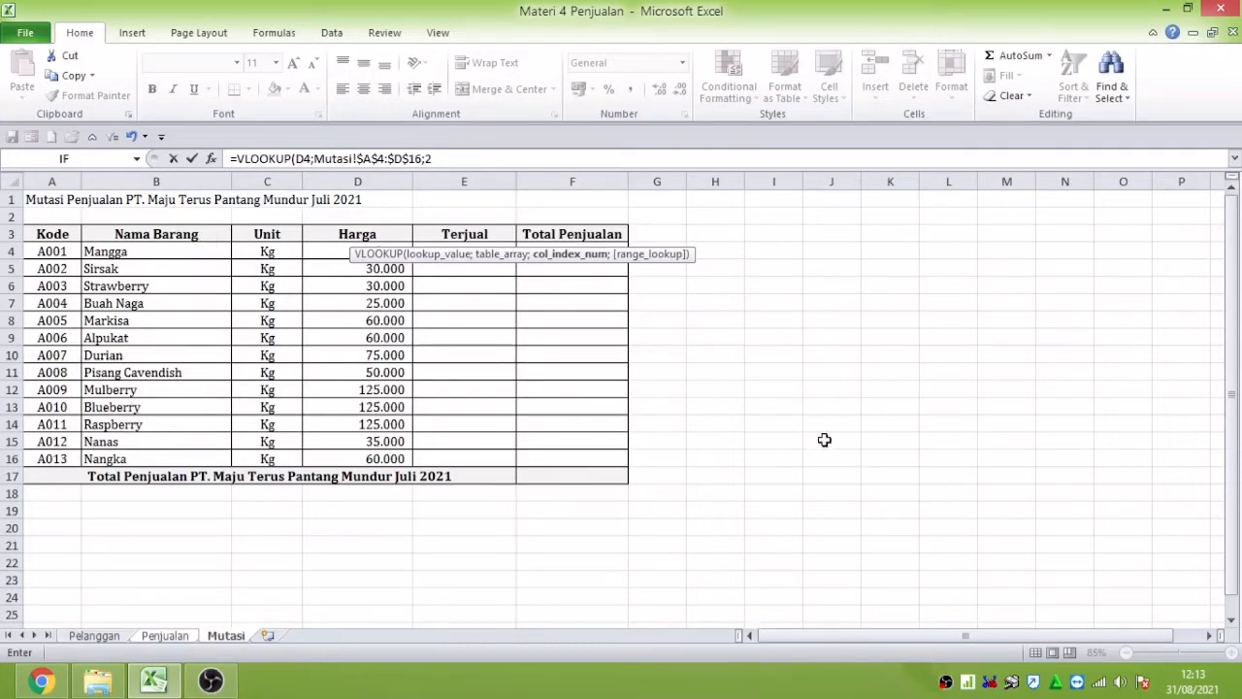
key(Return)
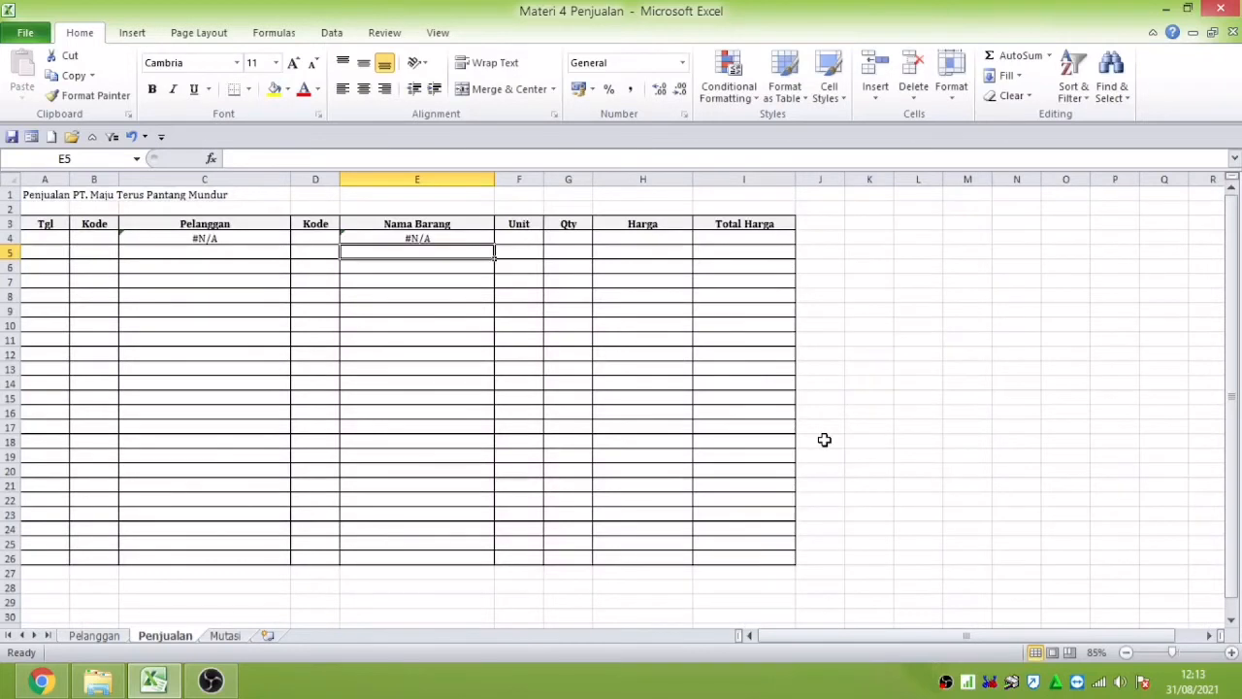
Step: Start a VLOOKUP formula in Penjualan cell F4, under Unit, with the item code in D4 as the lookup value
key(Up)
key(Right)
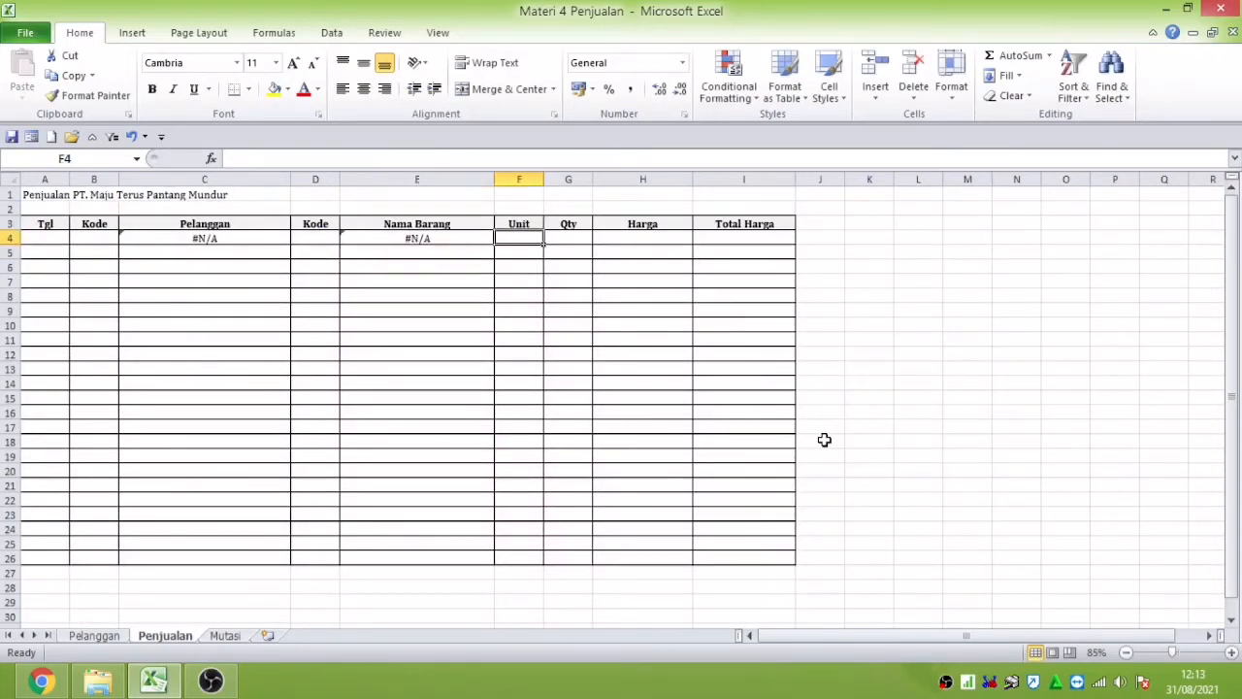
text(=VLOOKUP)
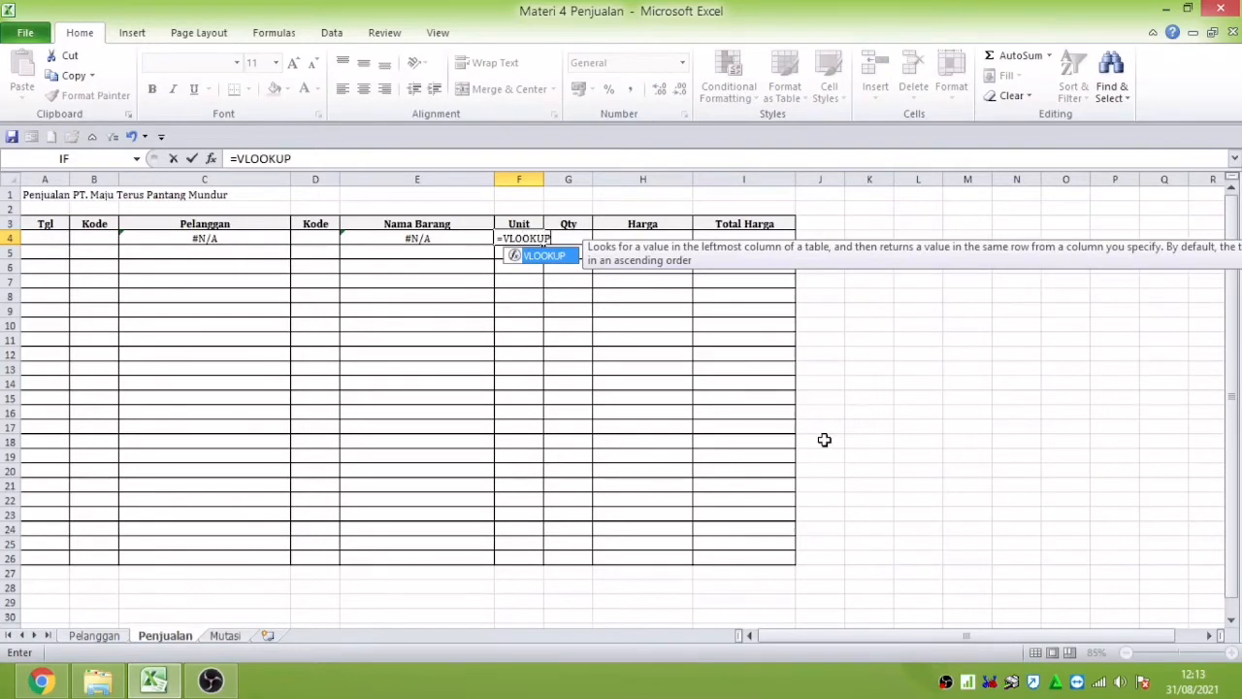
text(()
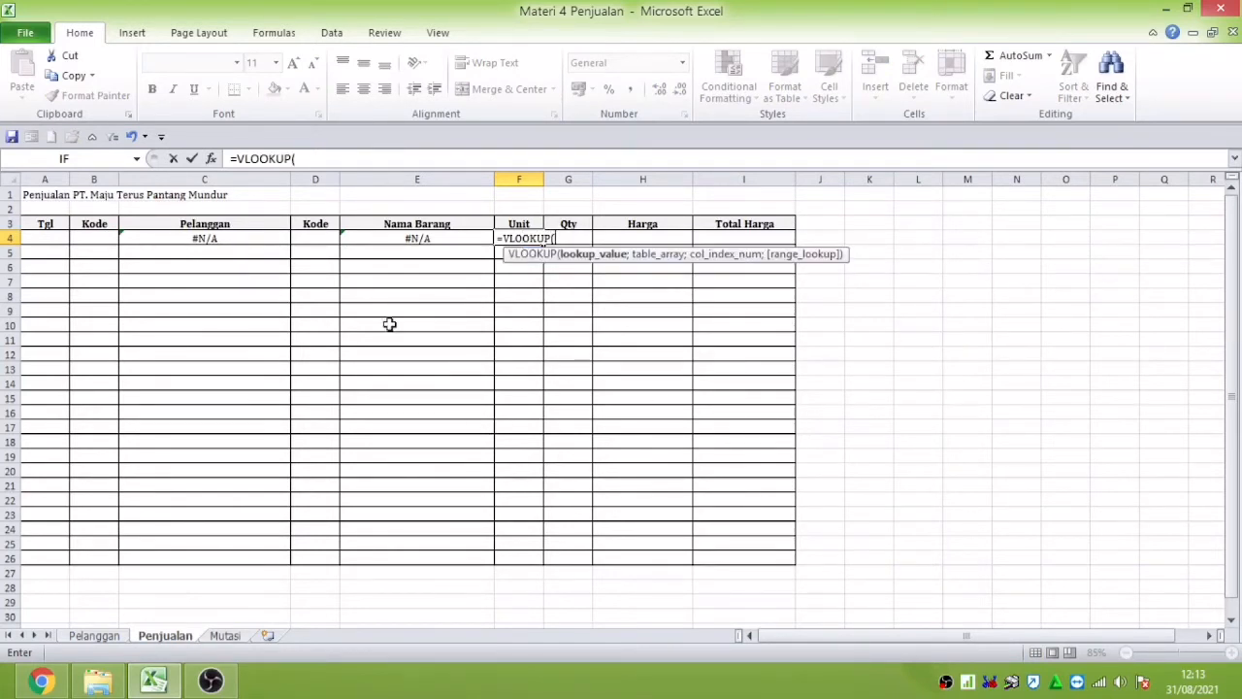
click(326, 240)
text(;)
Step: Complete the unit VLOOKUP with the absolute table array Mutasi!$A$4:$D$16 and column index 3
click(235, 637)
drag(61, 252, 392, 456)
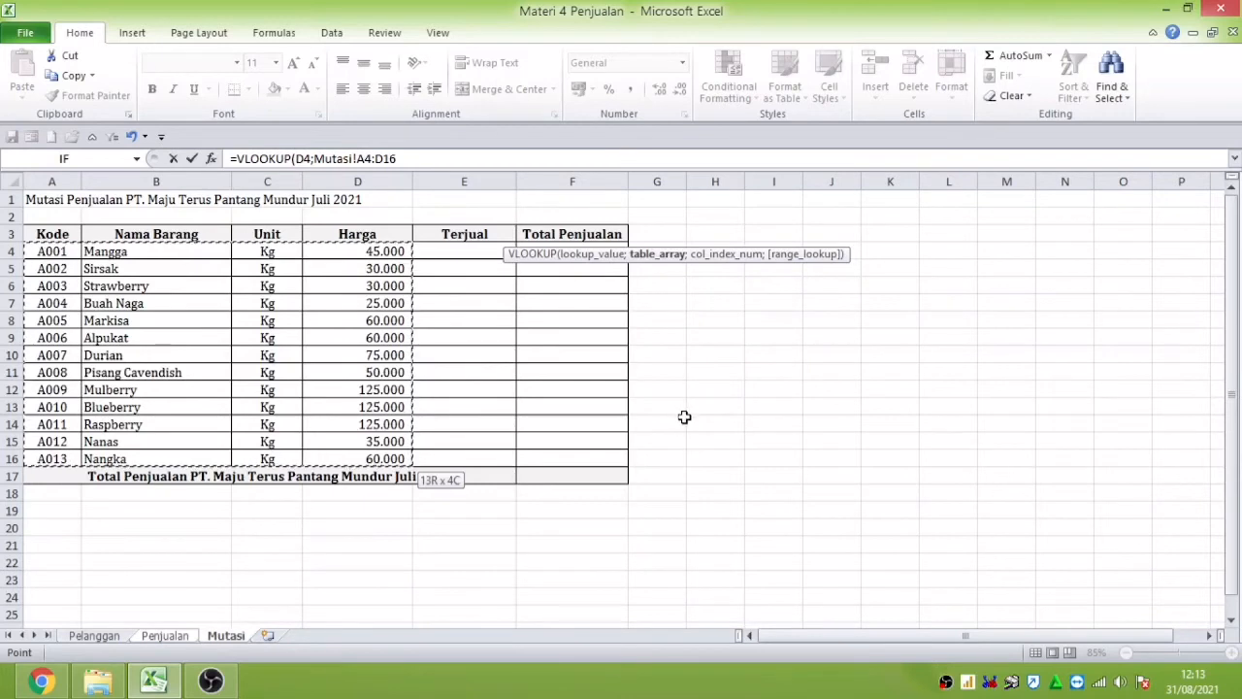
key(F4)
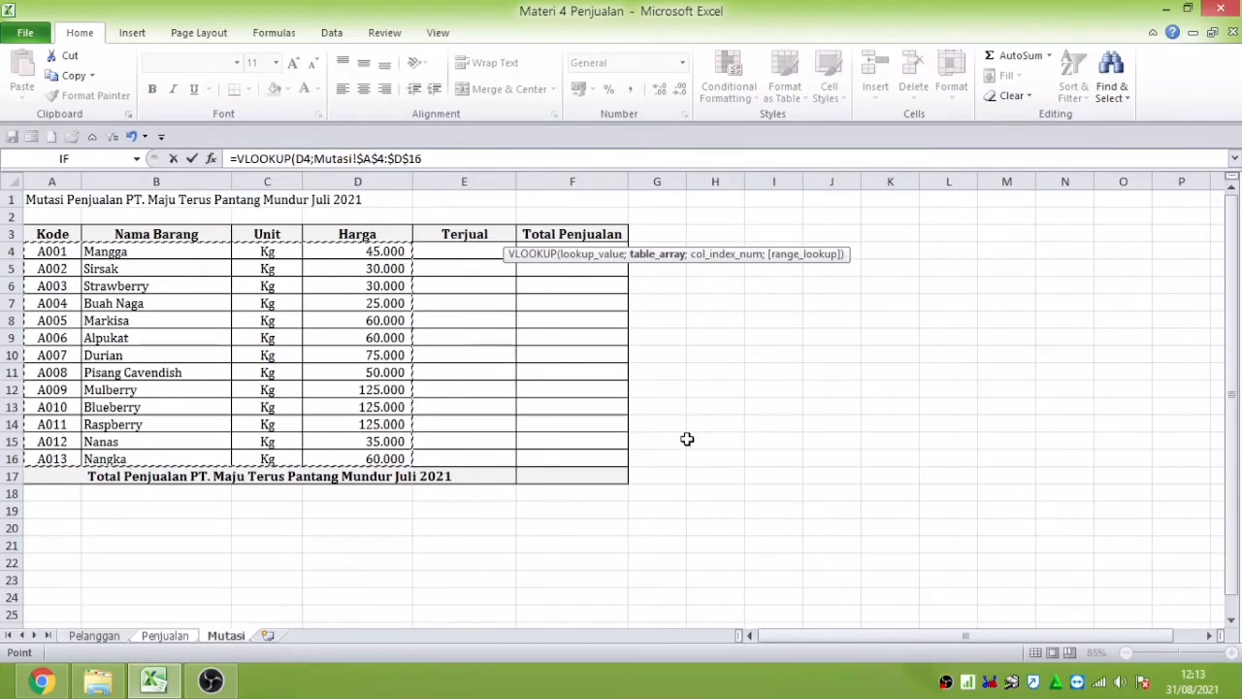
text(;3)
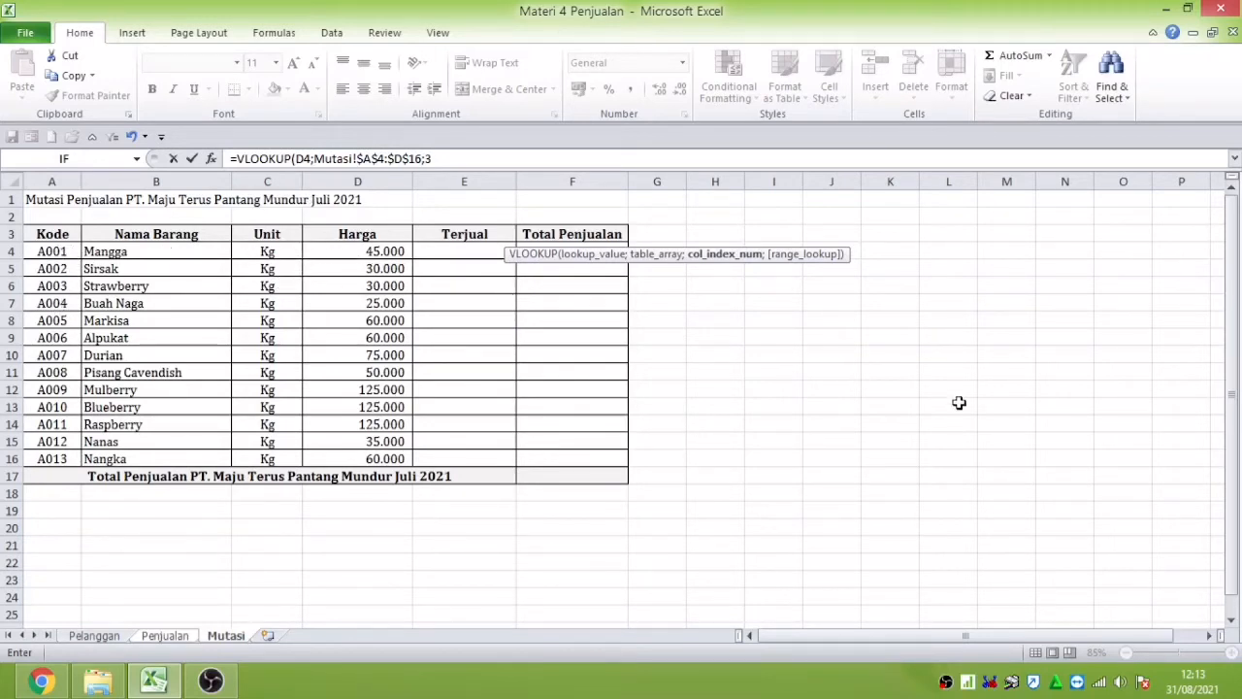
key(Return)
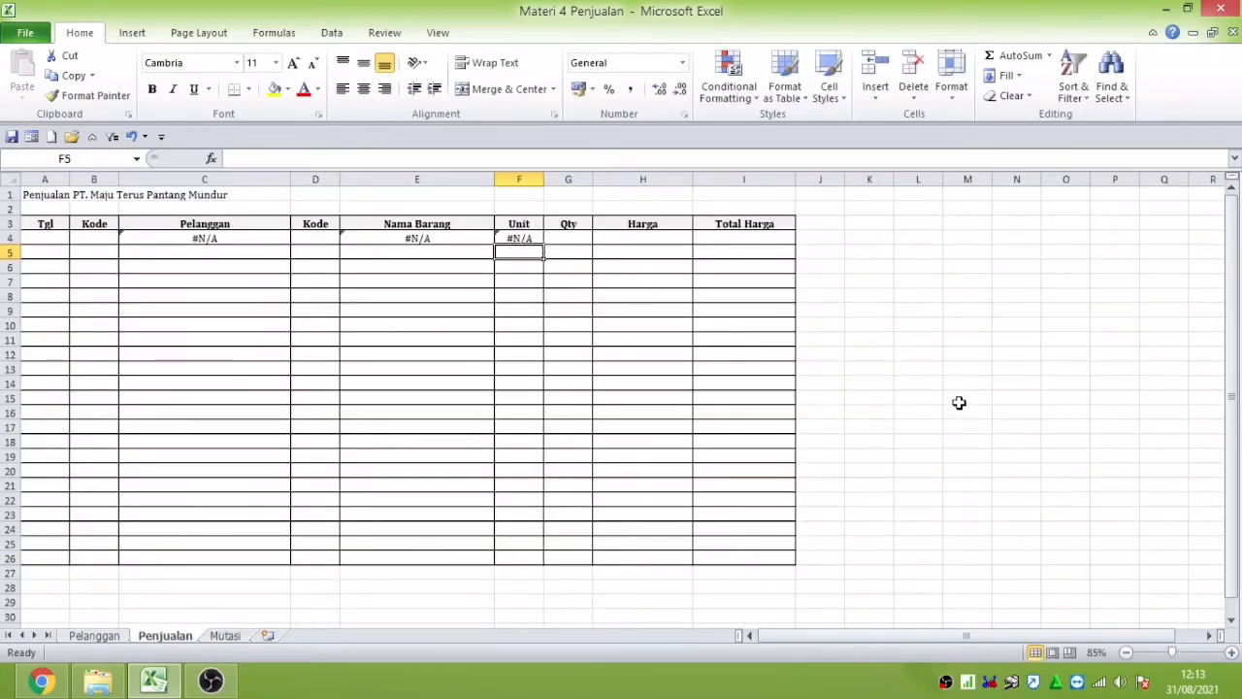
Step: Examine the Harga column on the Mutasi sheet as the price source, and review the item-name formula in Penjualan E4
key(Up)
key(Right)
key(Right)
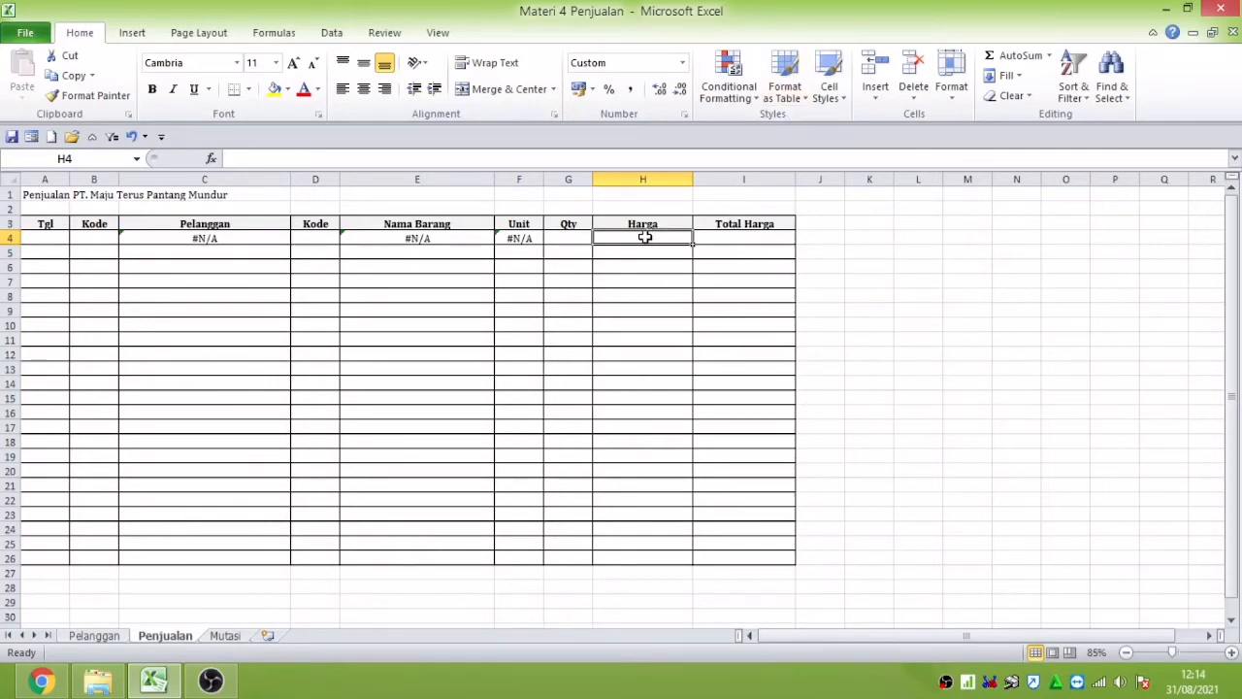
click(233, 634)
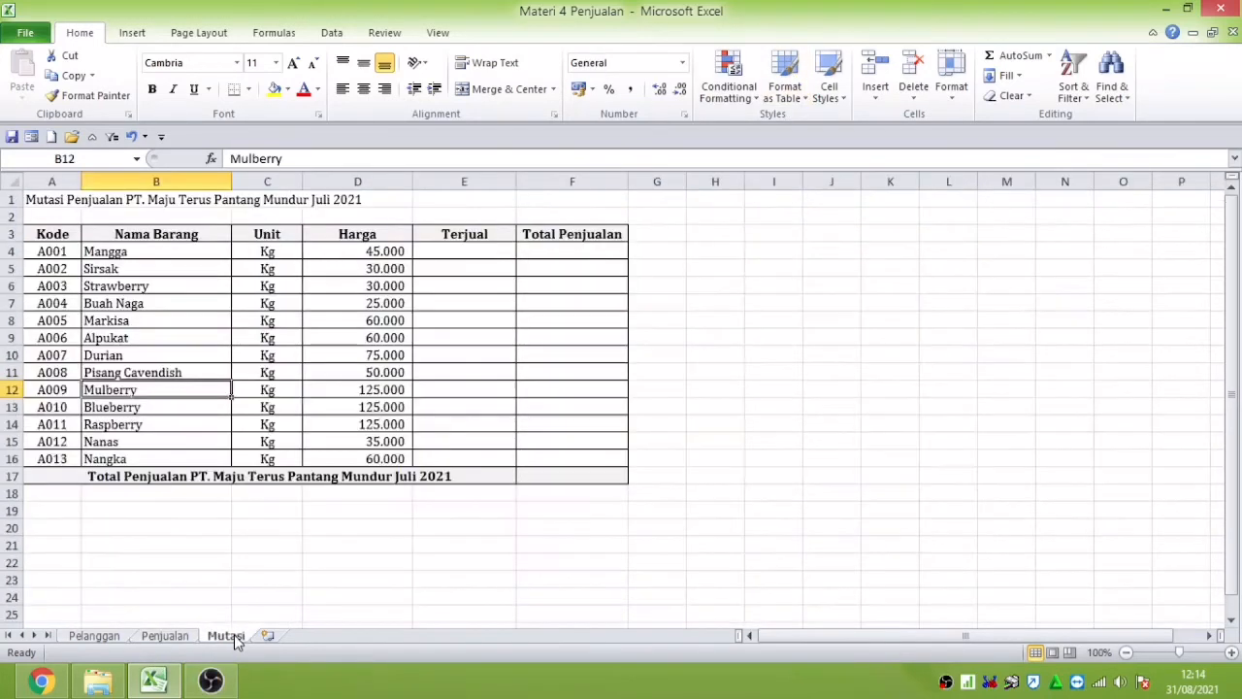
click(353, 251)
drag(353, 252, 372, 460)
click(372, 354)
click(346, 252)
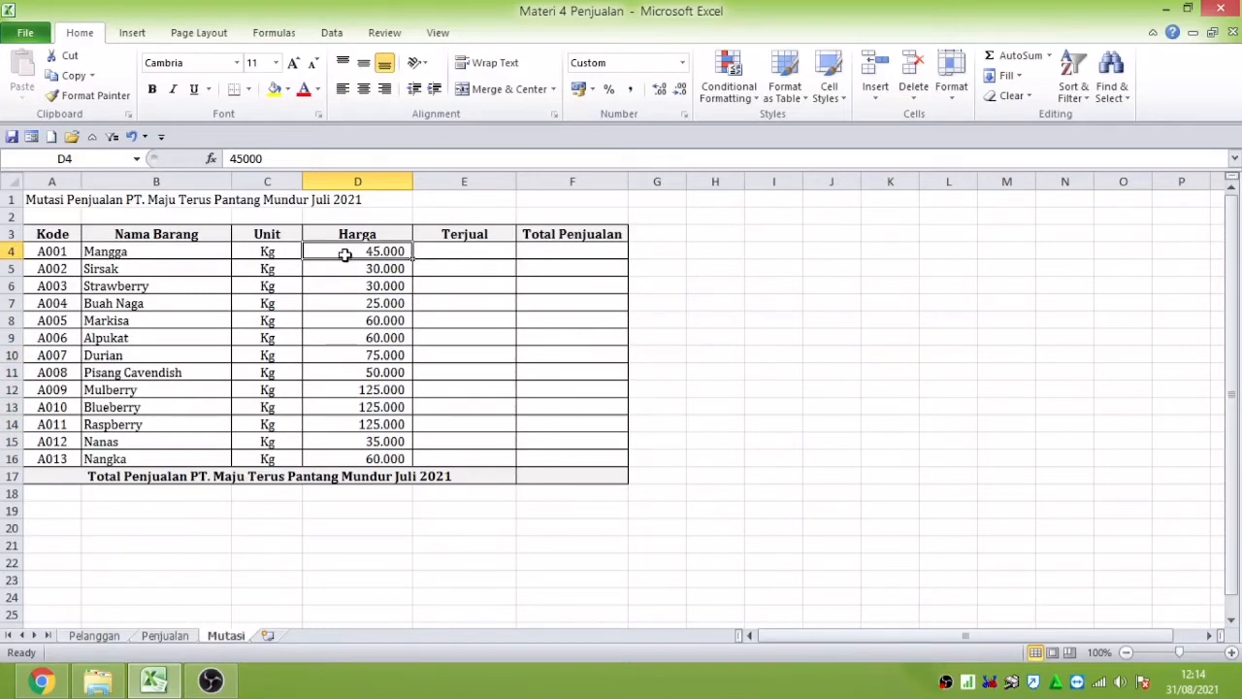
click(182, 636)
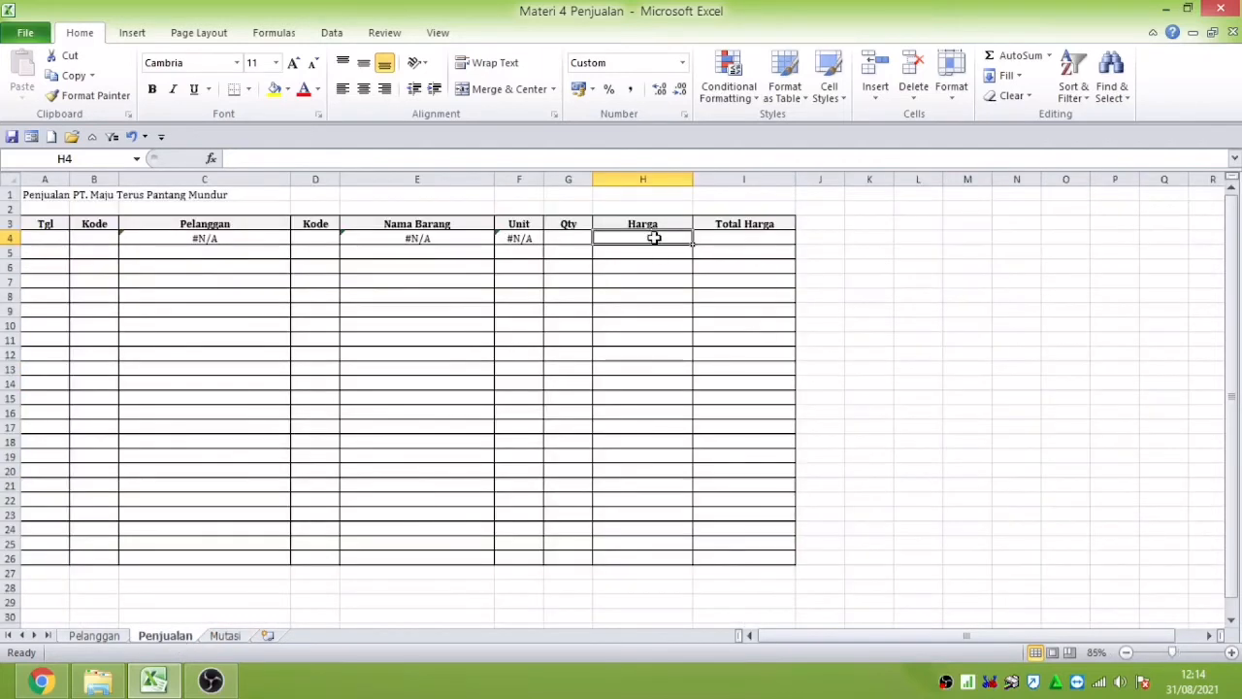
click(449, 243)
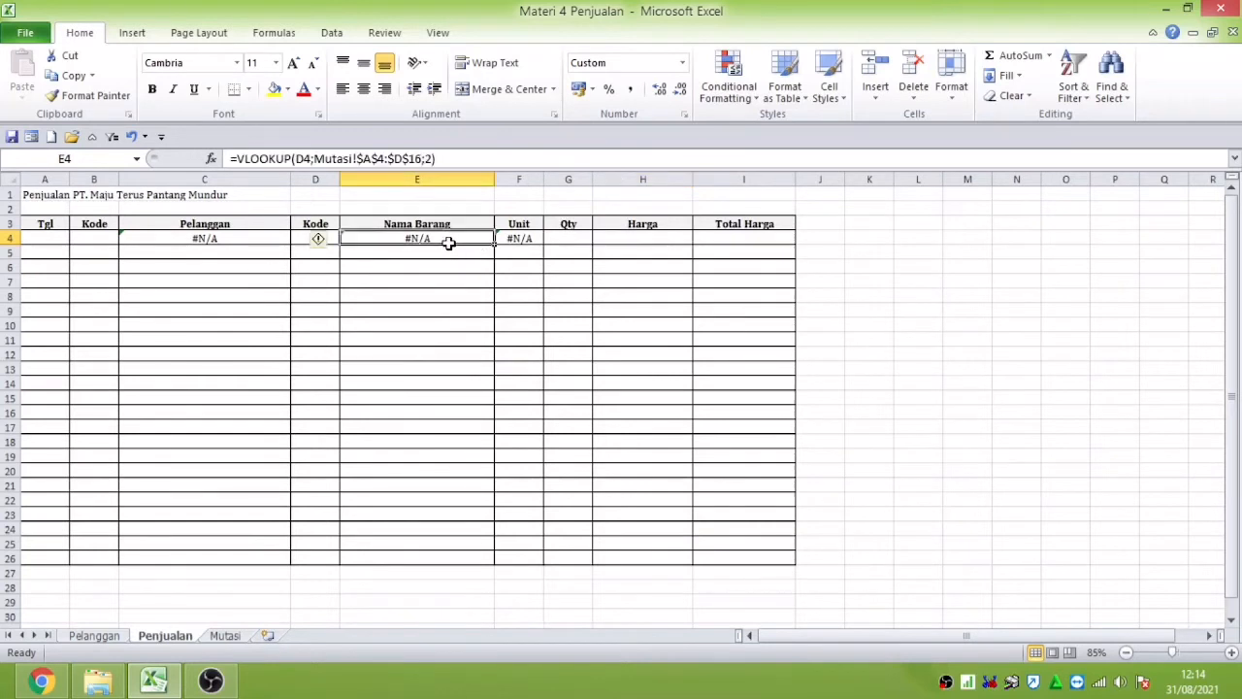
Step: Start a SUMIF formula in Penjualan cell H4, under Harga, with the absolute range Mutasi!$A$4:$A$16
click(631, 237)
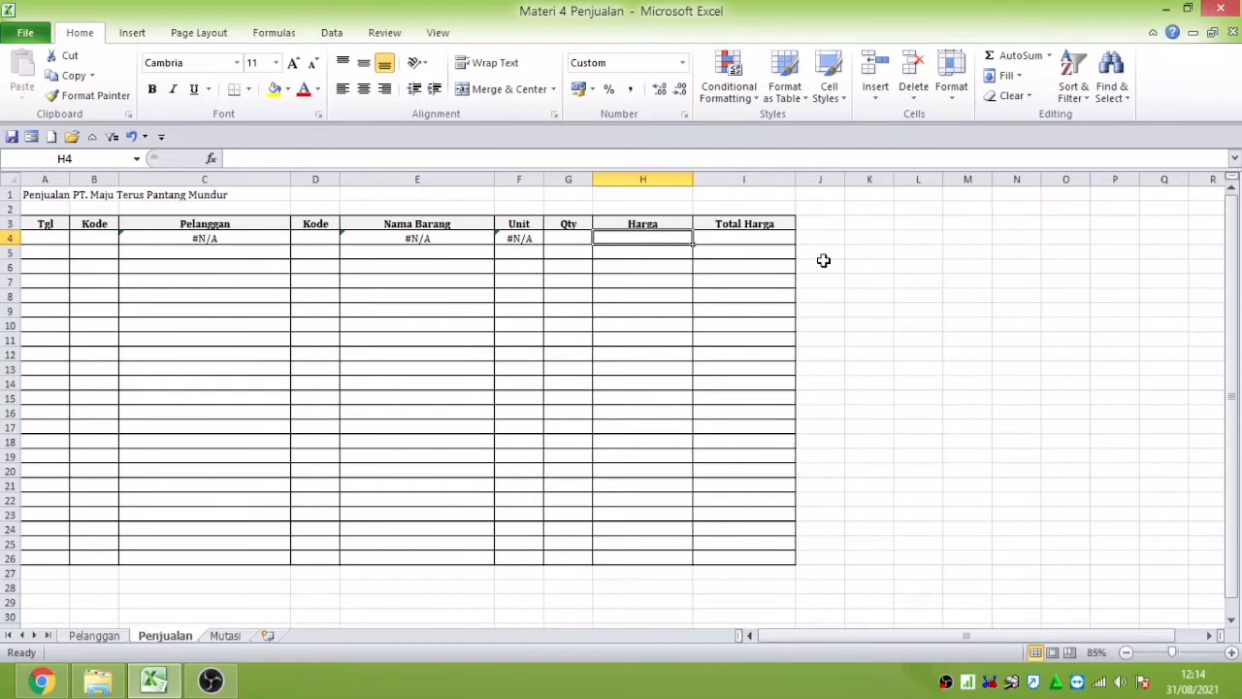
text(=SUMIF)
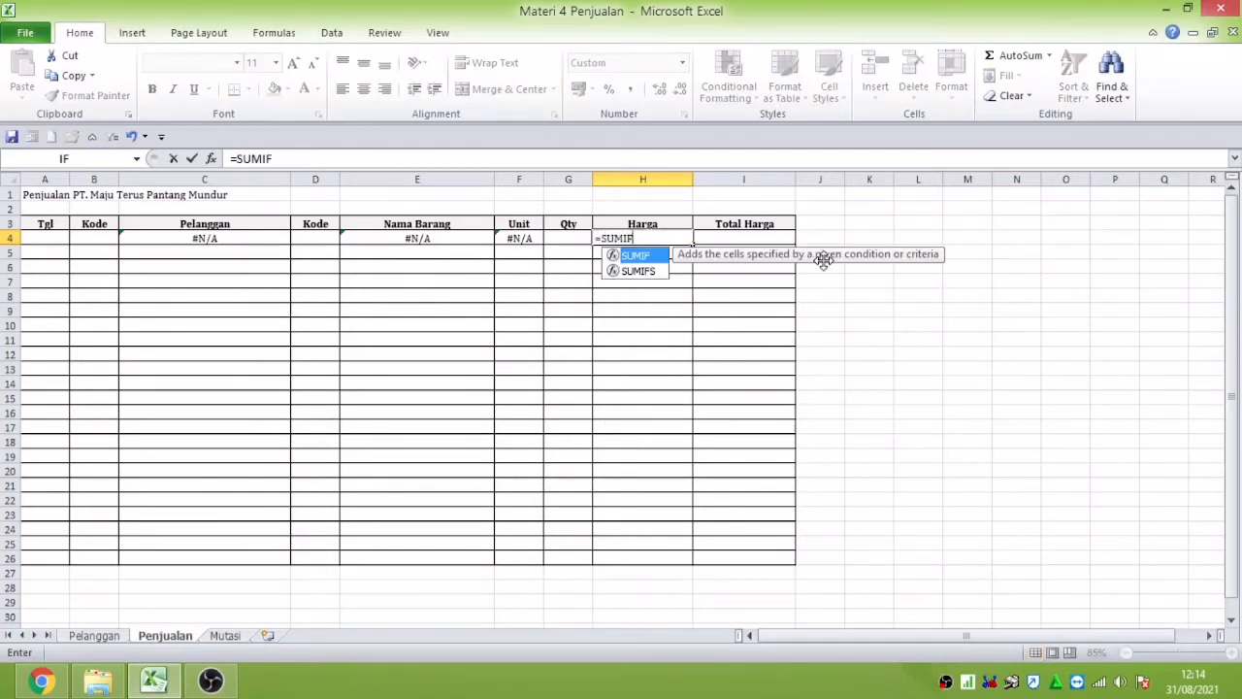
text(()
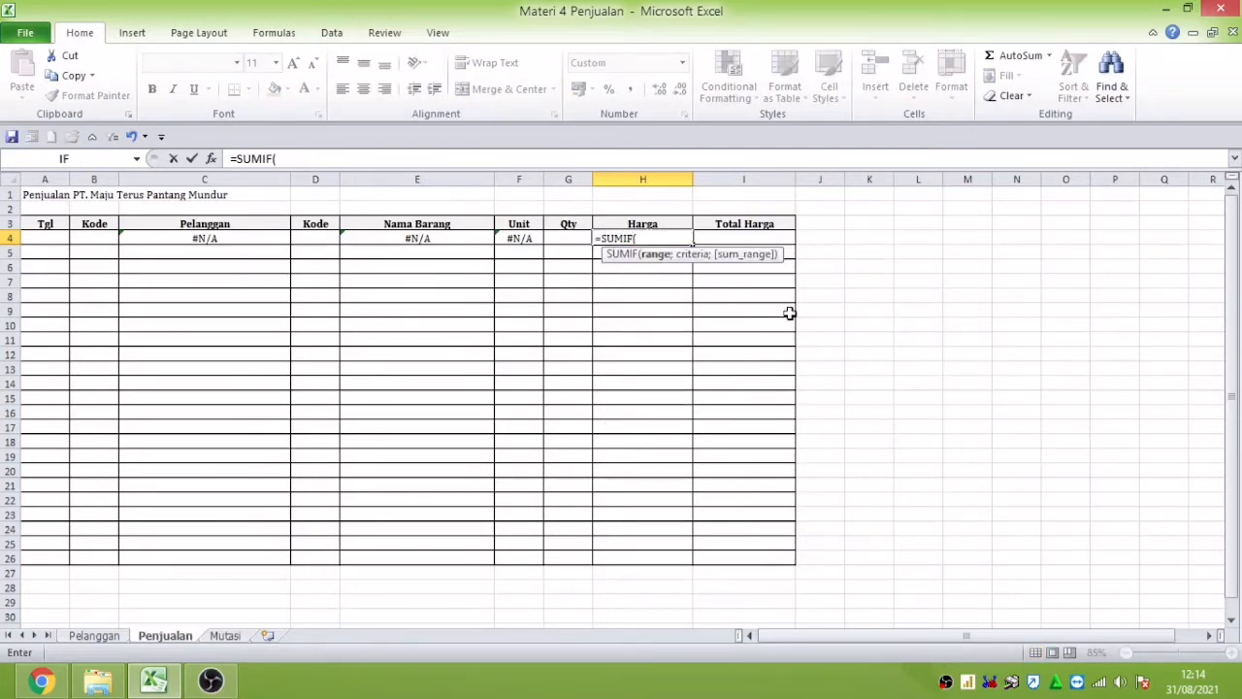
click(231, 637)
click(64, 251)
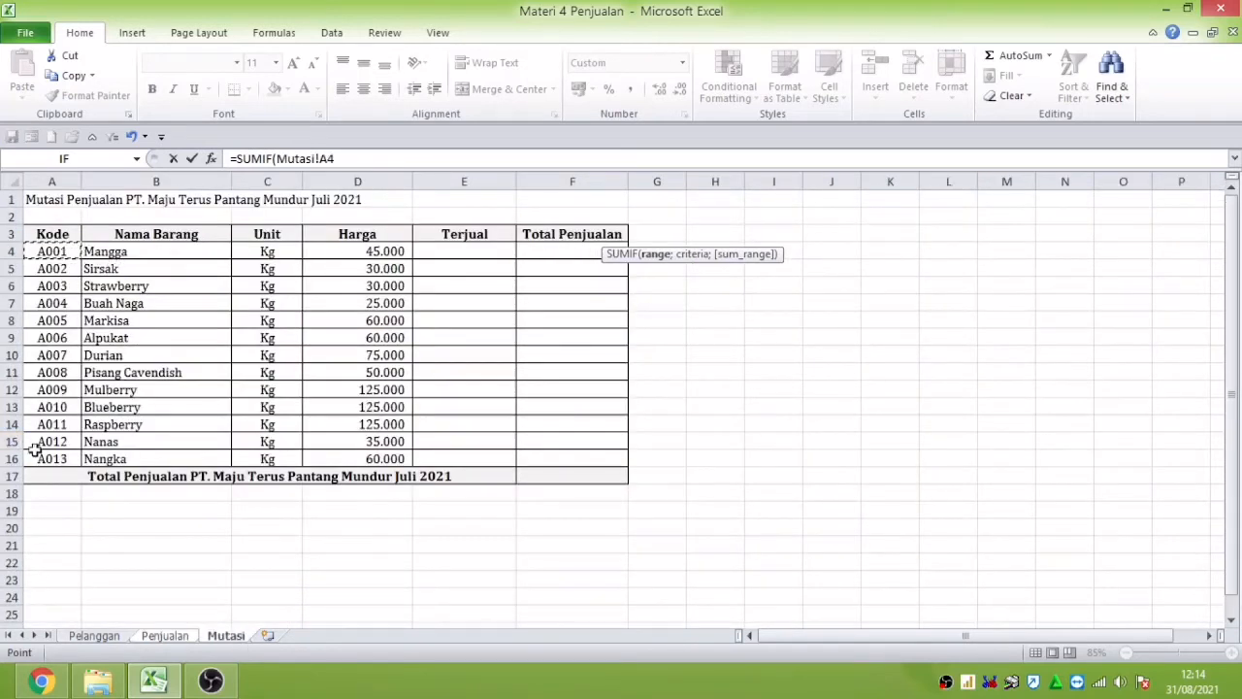
drag(34, 450, 59, 461)
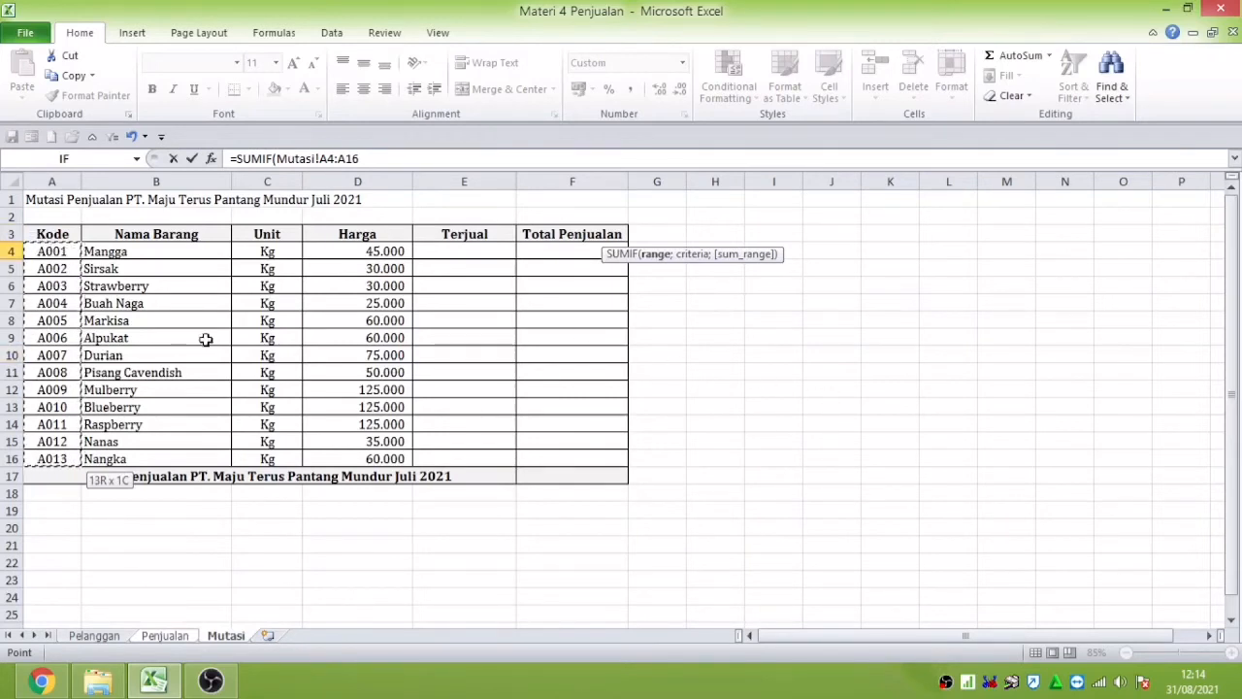
key(F4)
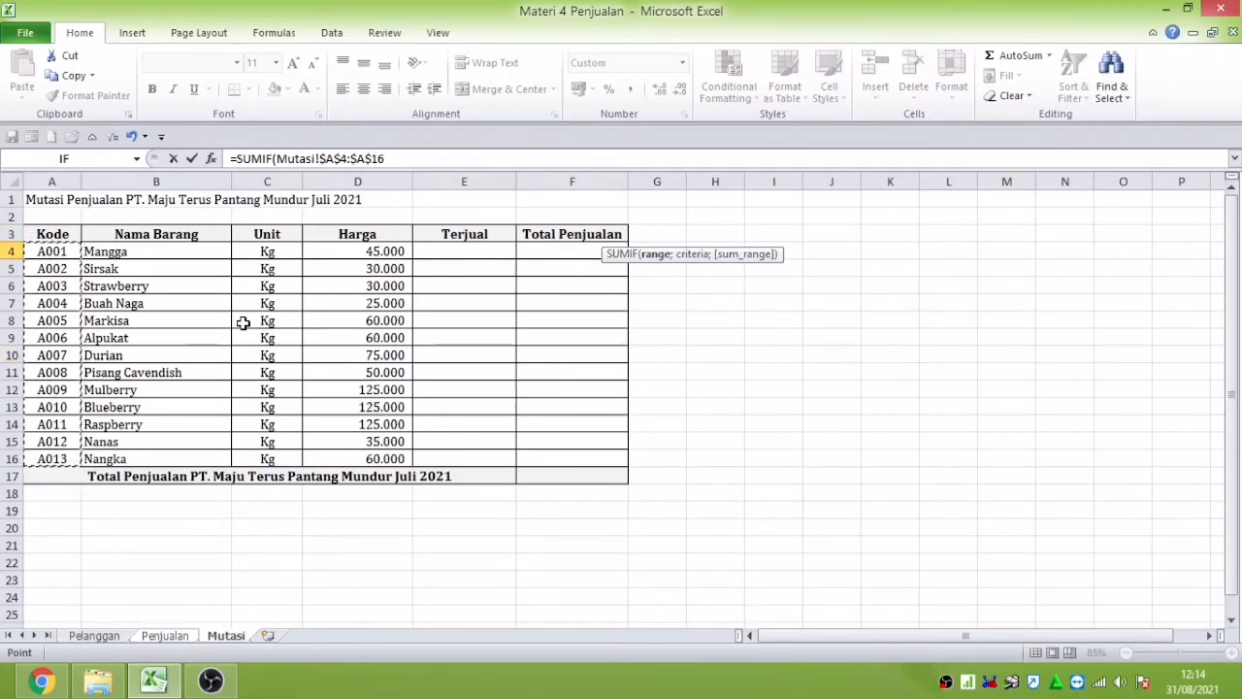
text(;)
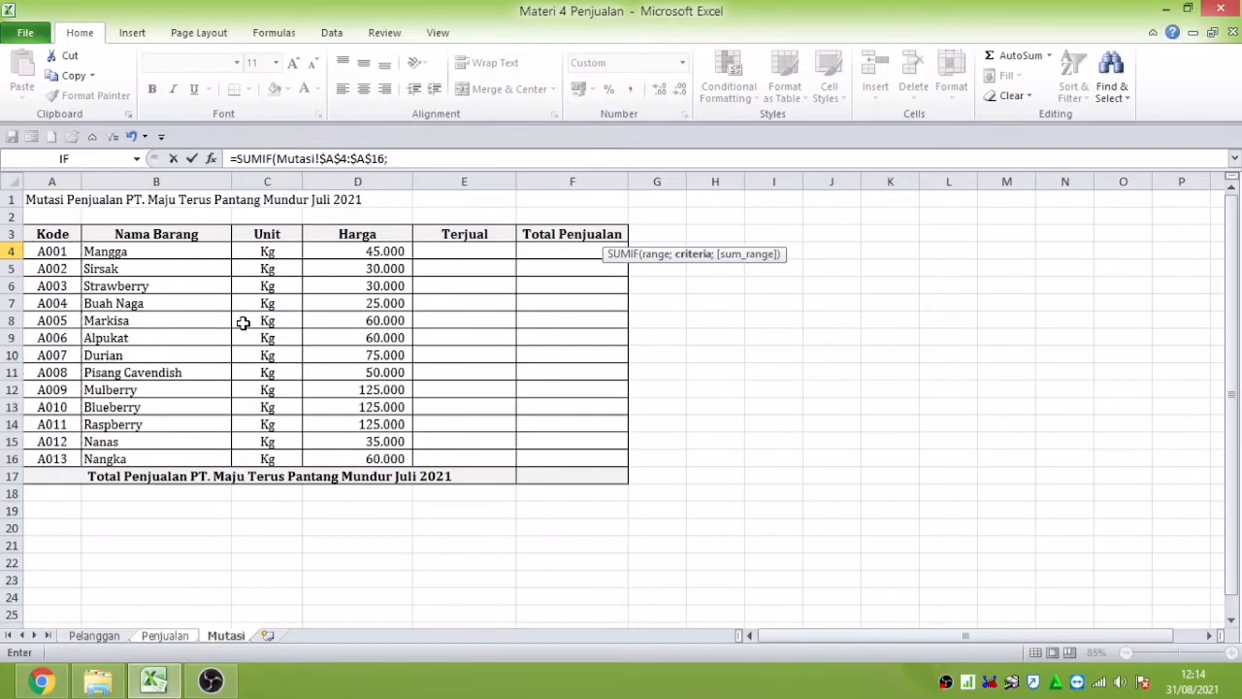
Step: Complete the price SUMIF with Penjualan!D4 as the criteria and the absolute sum range Mutasi!$D$4:$D$16
click(184, 637)
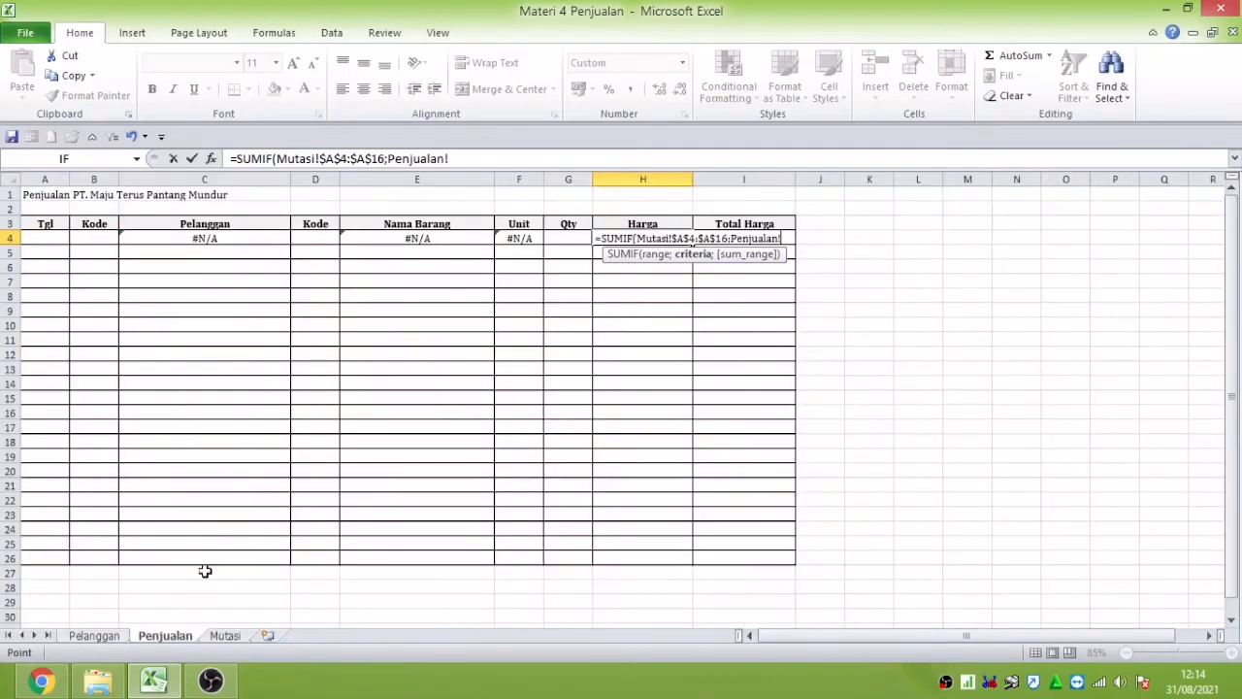
click(334, 236)
text(;)
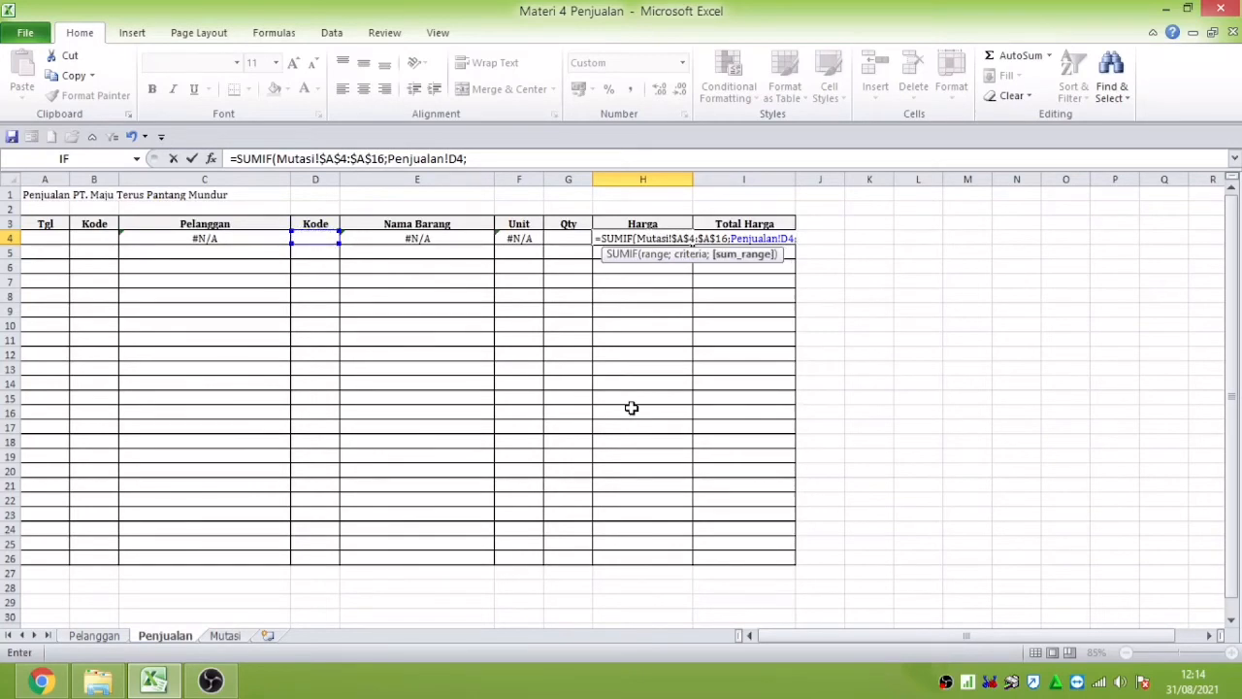
click(239, 640)
drag(388, 251, 375, 460)
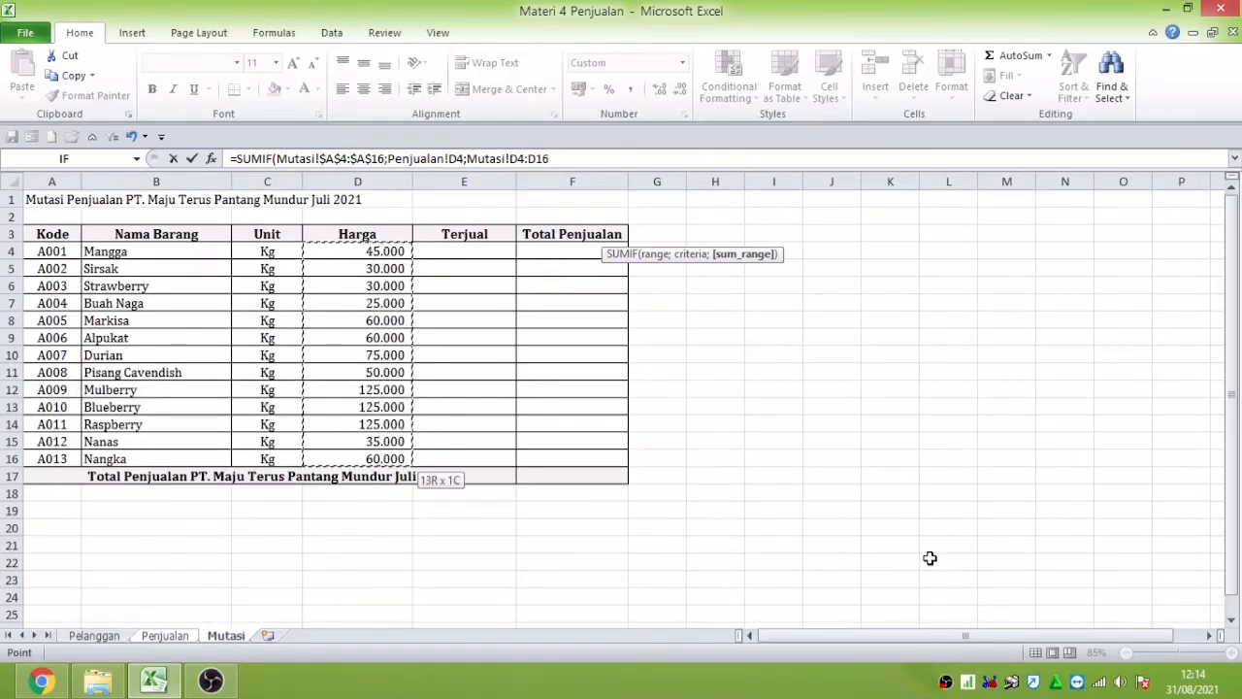
key(F4)
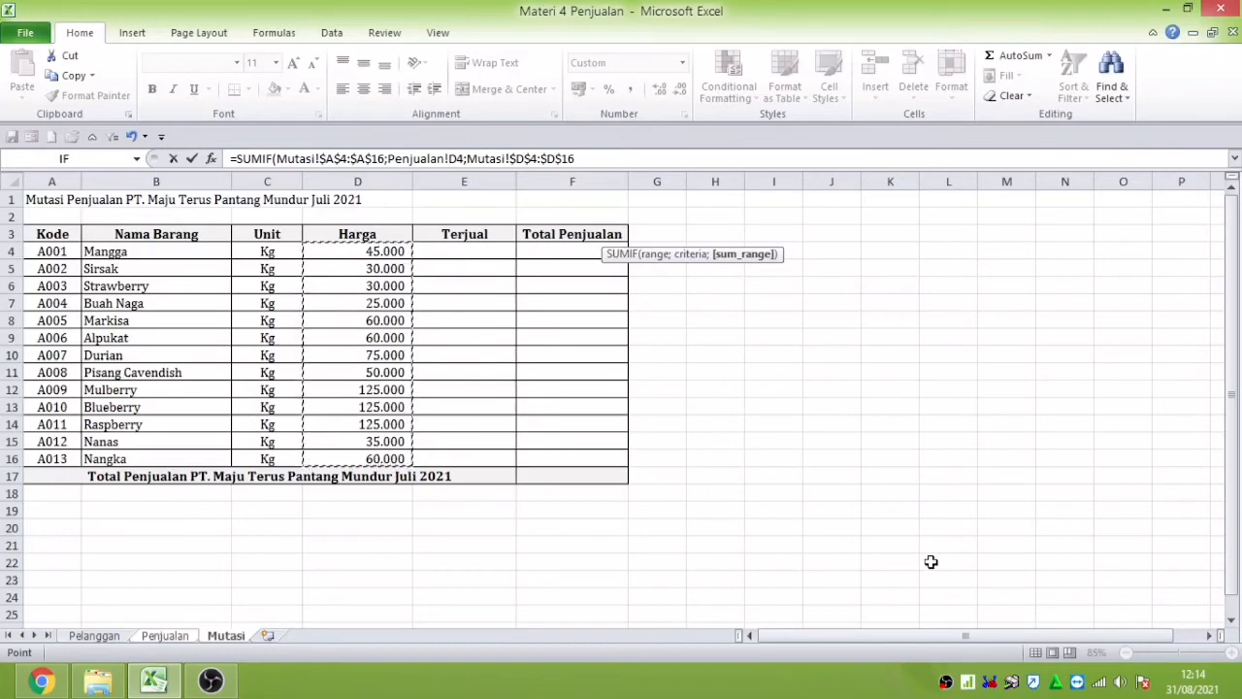
text())
key(Return)
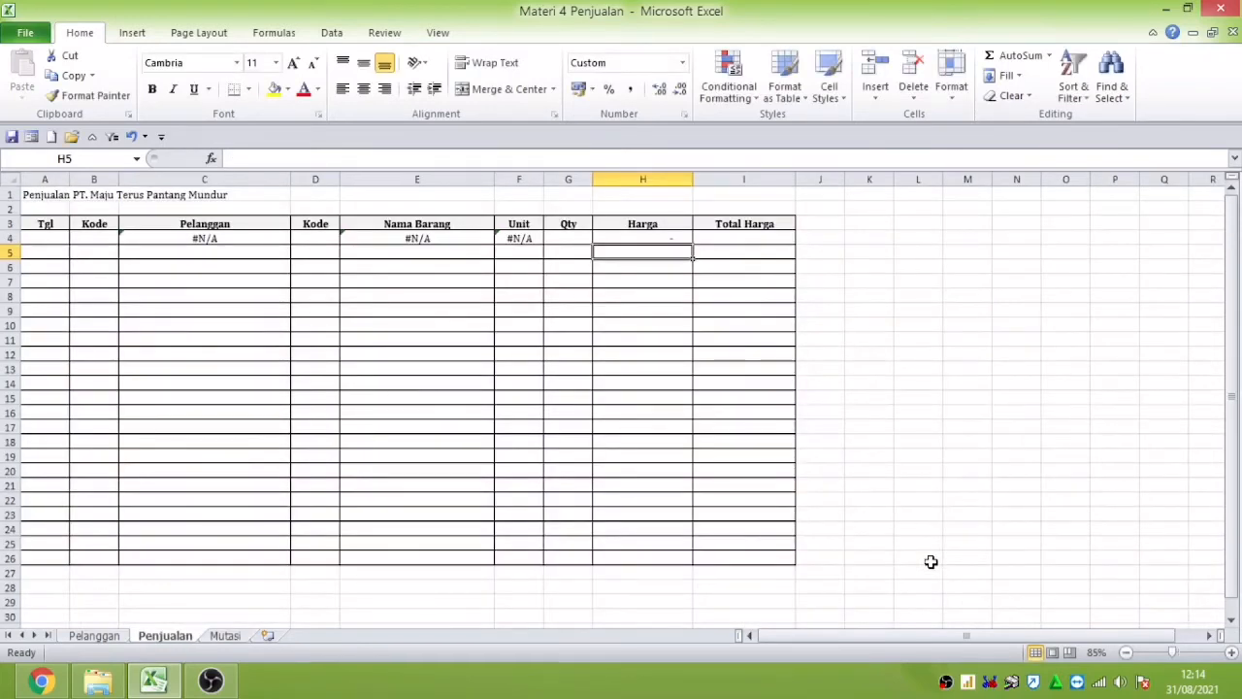
Step: Enter the formula =G4*H4 in Penjualan cell I4 to multiply Qty by Harga under Total Harga
key(Up)
key(Right)
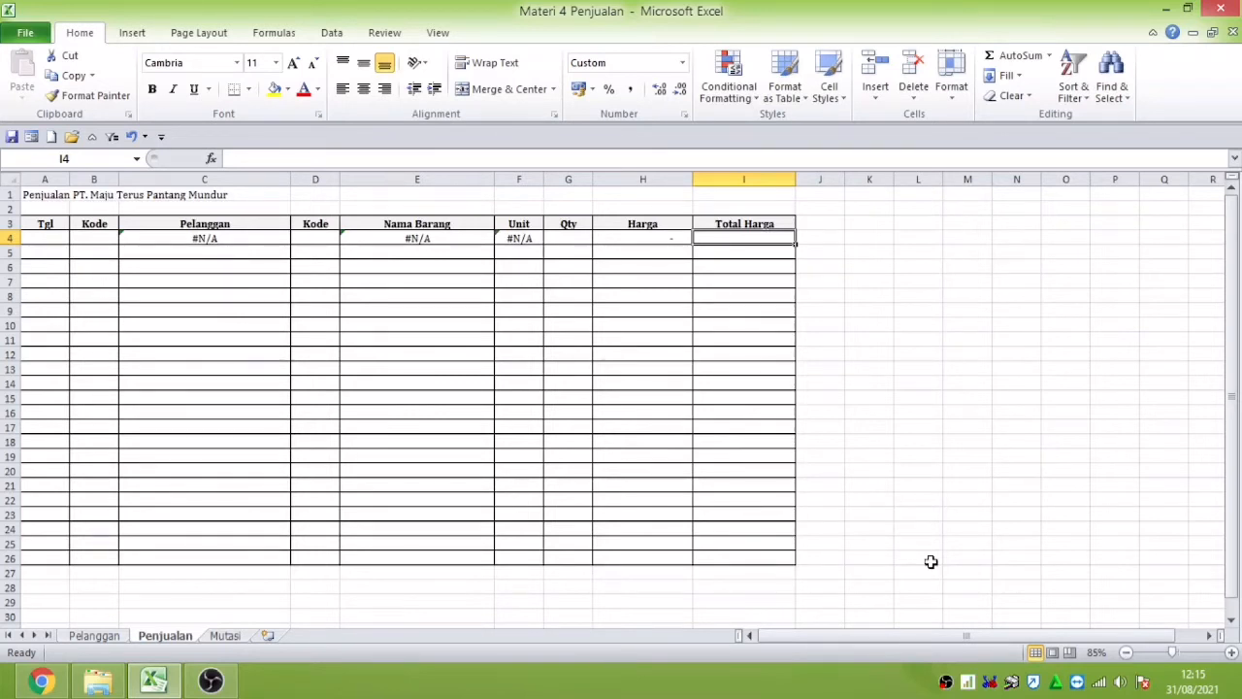
text(=)
key(Left)
key(Left)
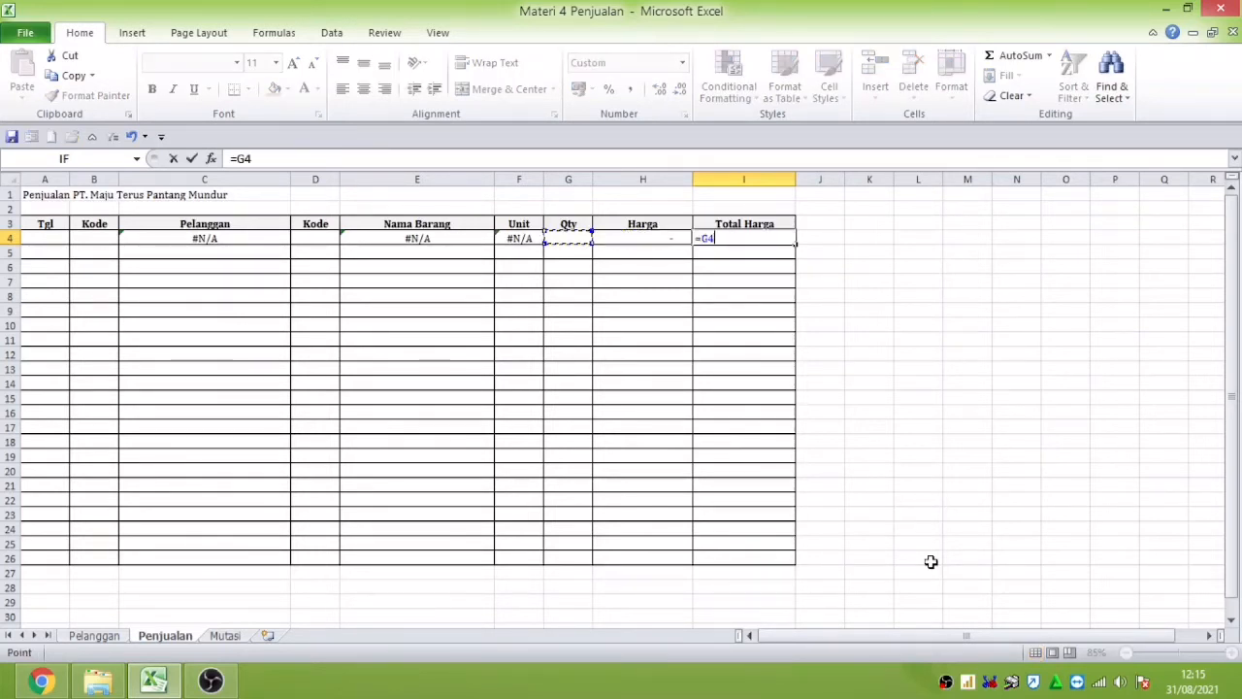
text(*)
key(Left)
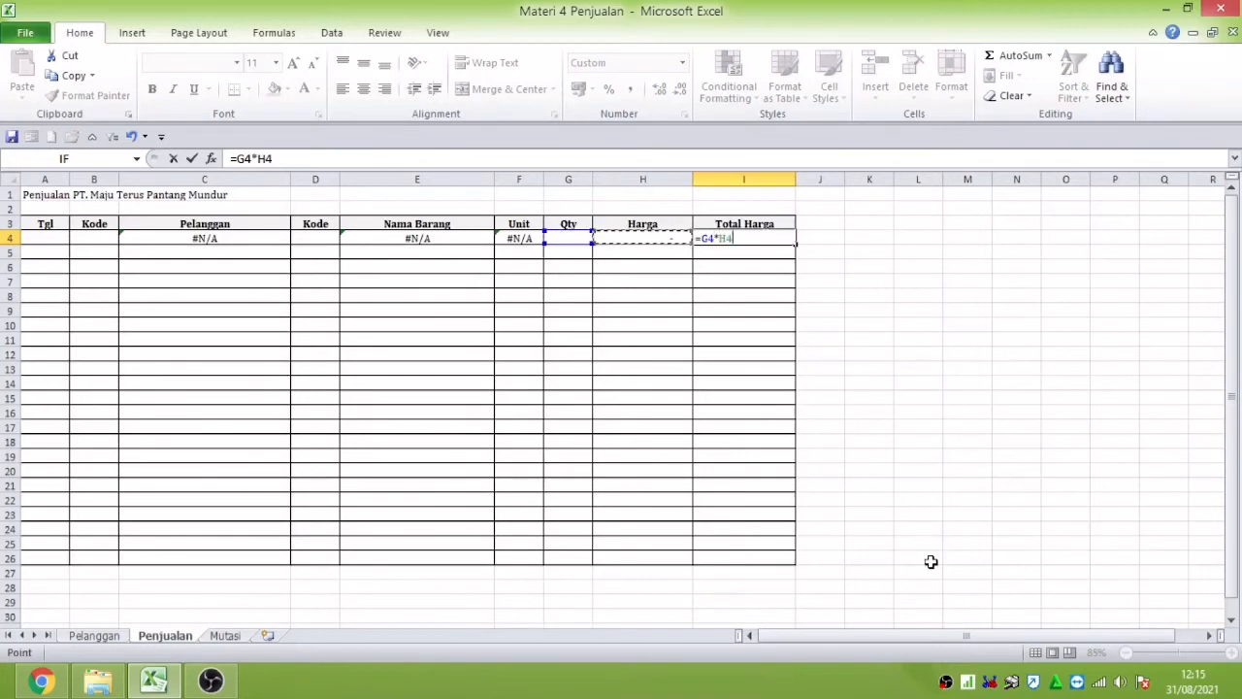
key(Return)
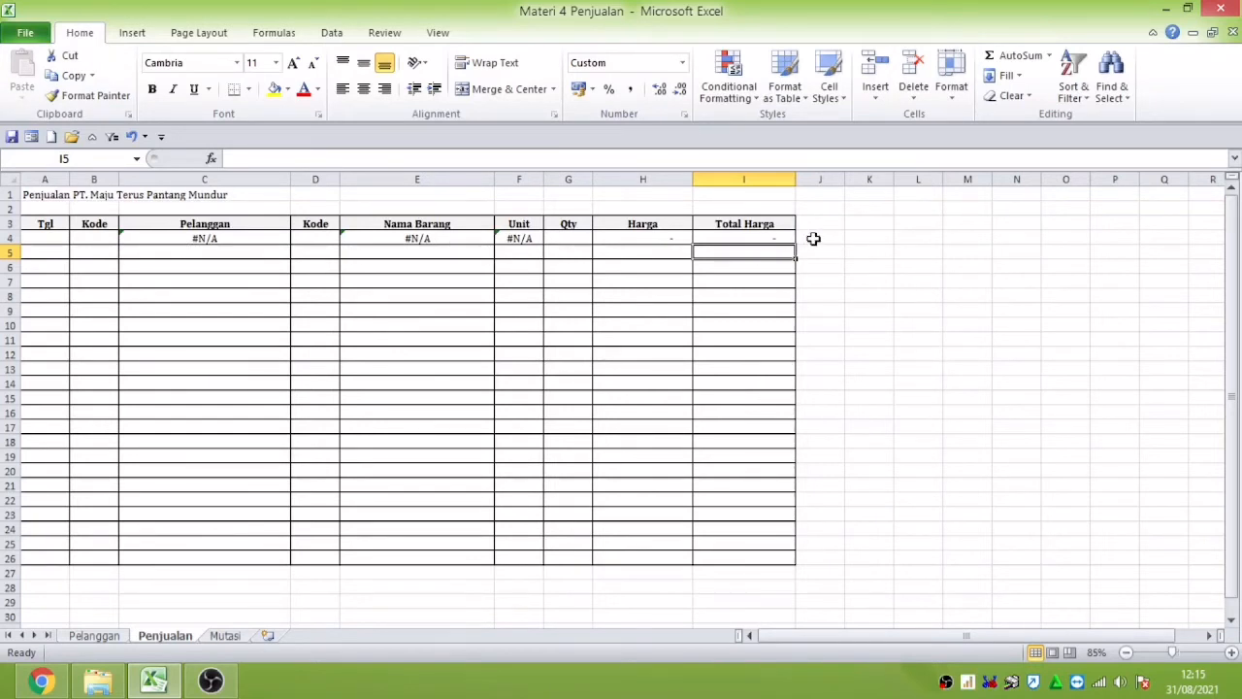
Step: Enter the date 1/7 in Penjualan cell A4 and the code of the first customer on the Pelanggan sheet in B4
click(57, 237)
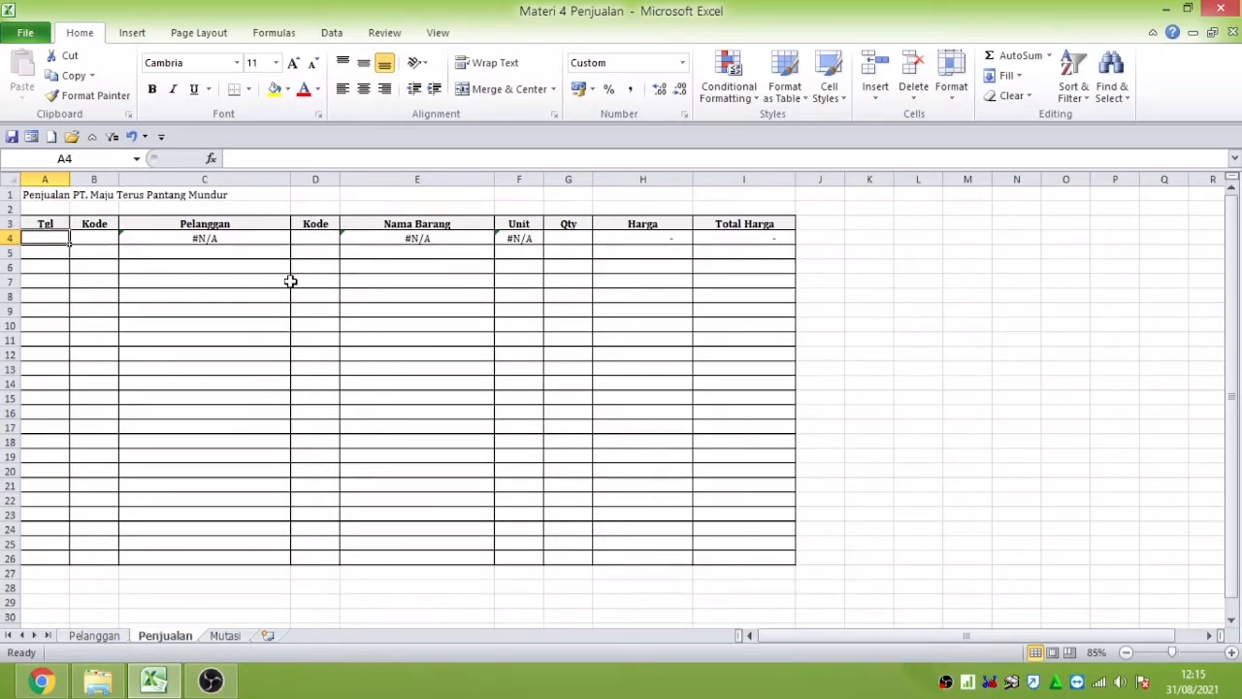
text(7/1)
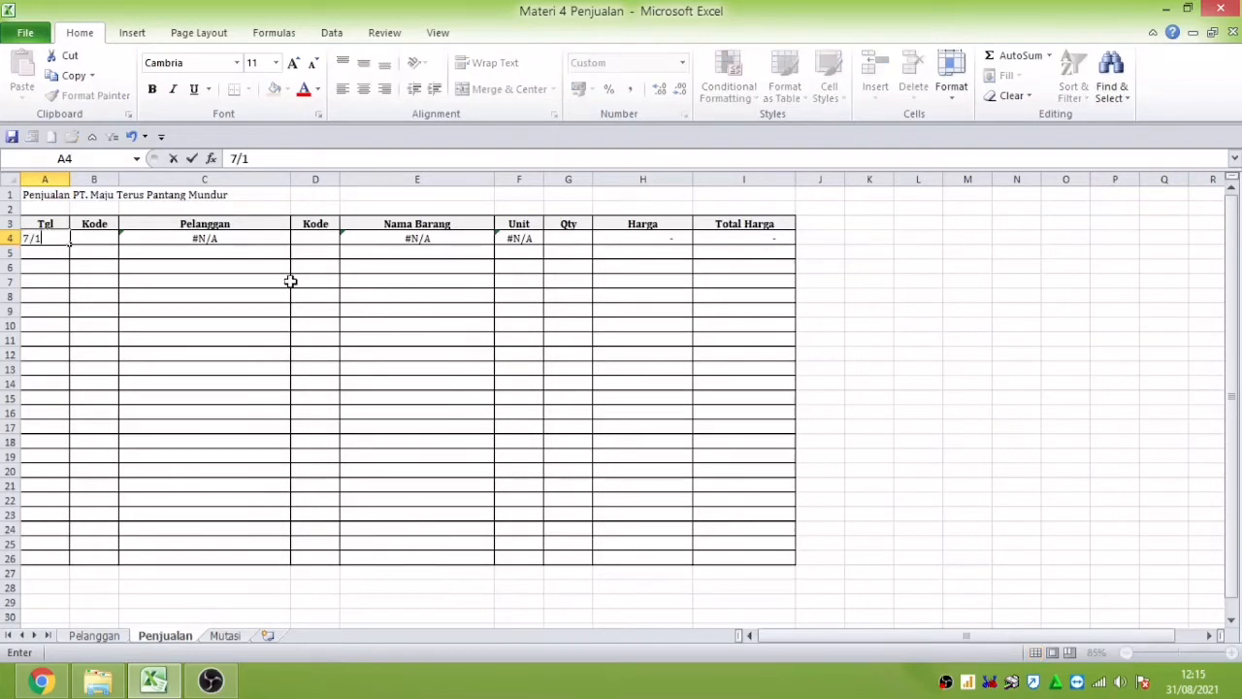
key(Tab)
key(Left)
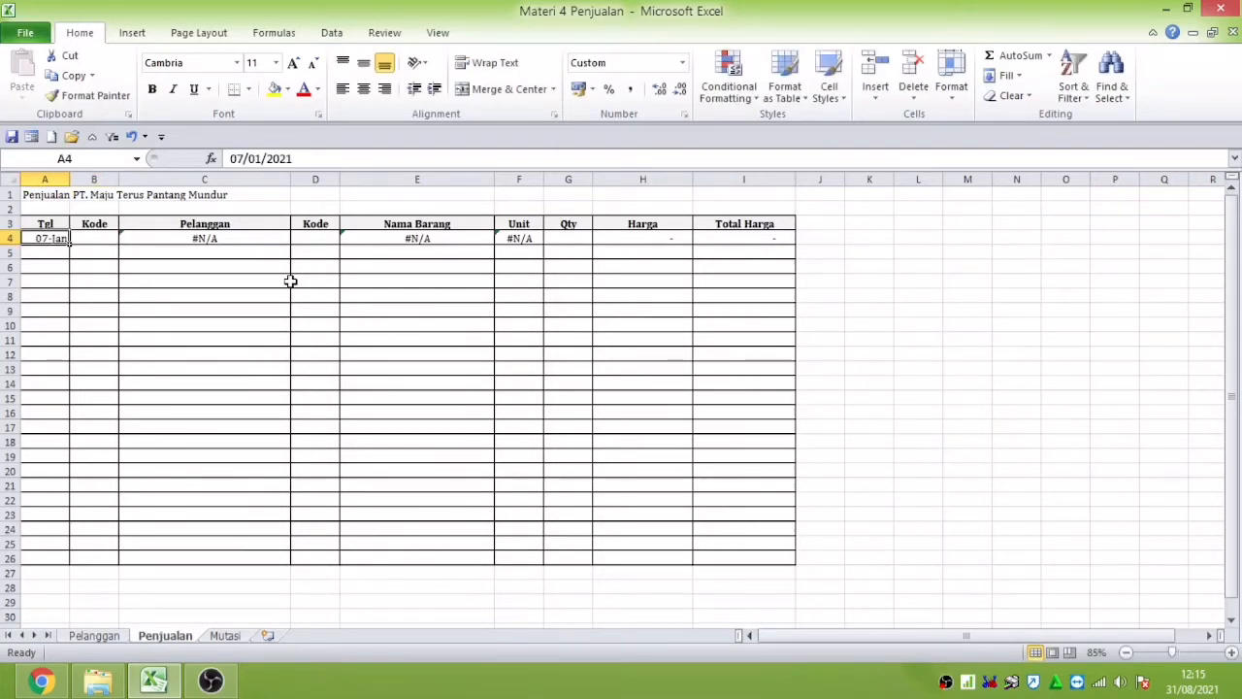
text(1/7)
key(Tab)
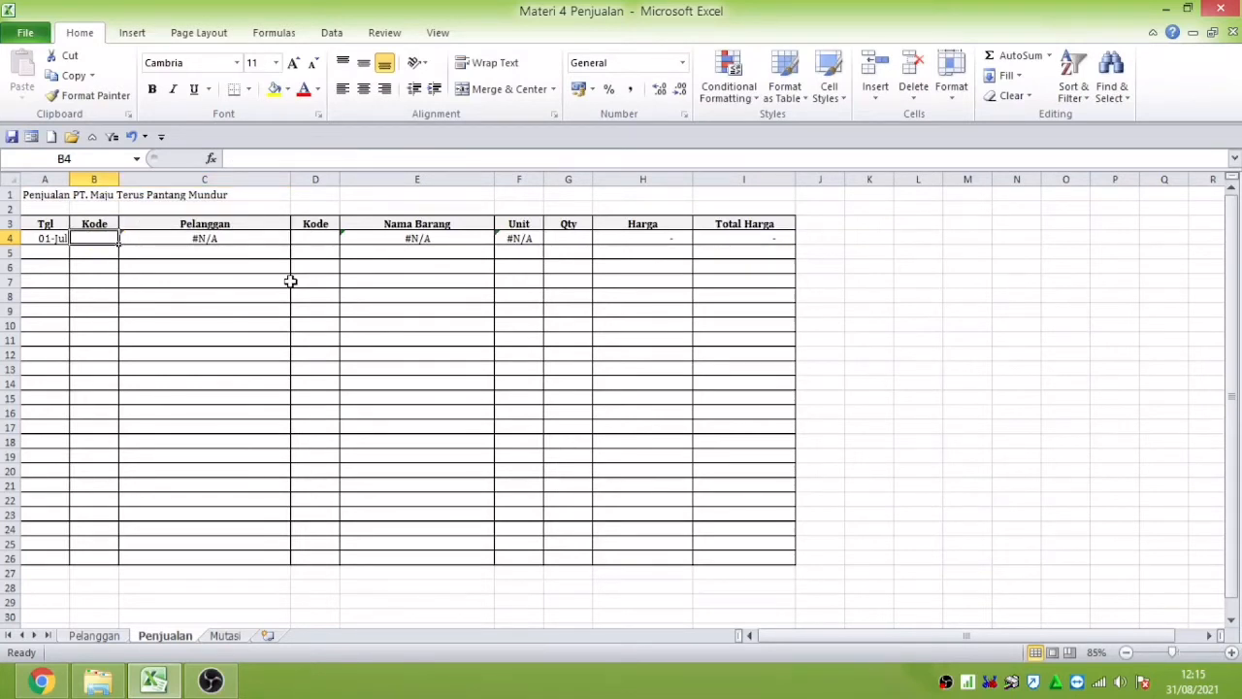
text(P-001)
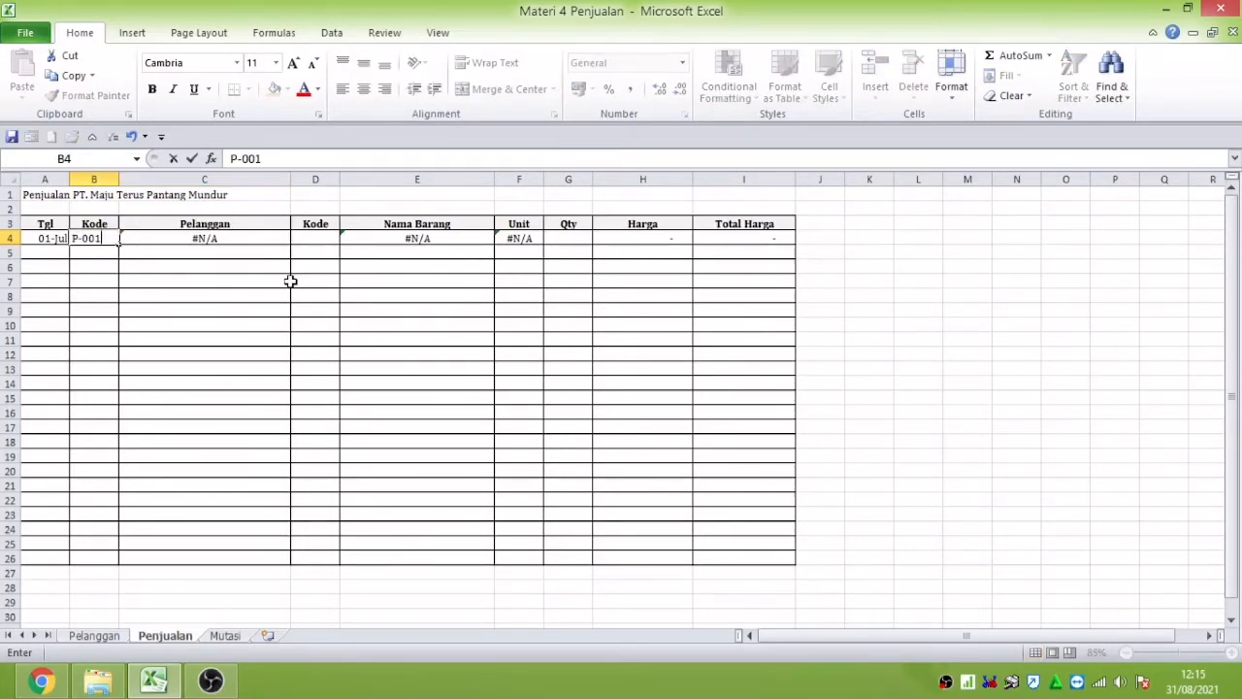
key(Tab)
key(Tab)
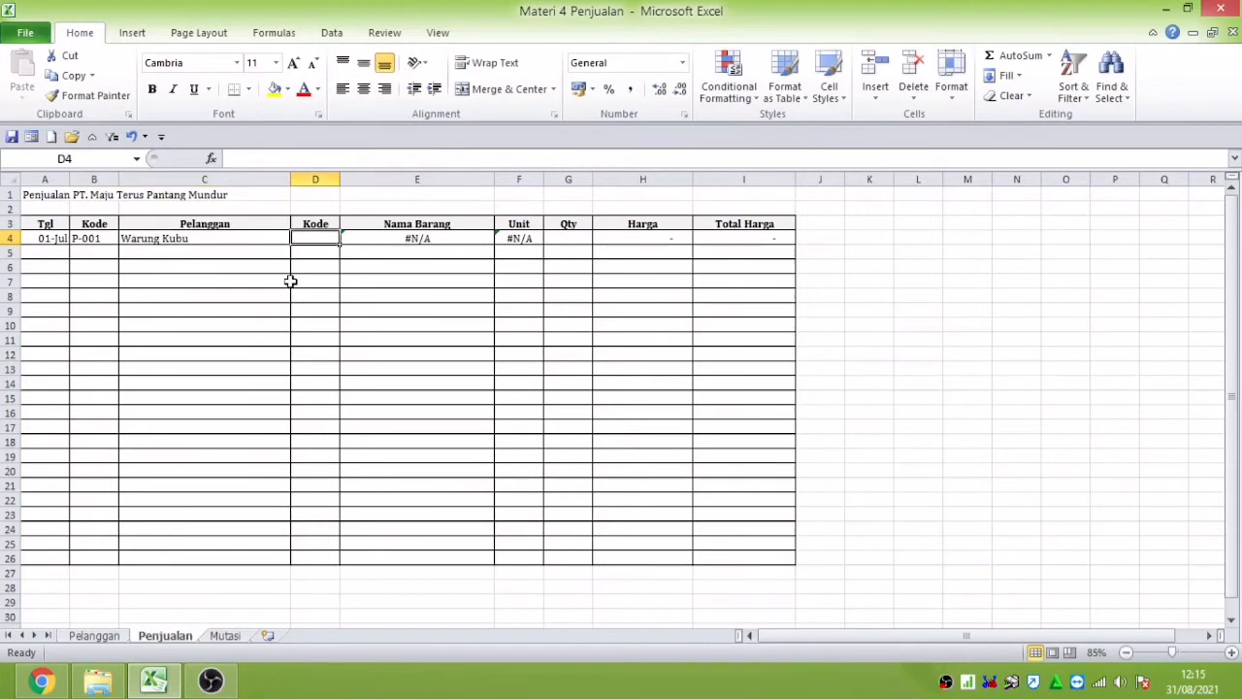
Step: Enter the item code A001 in Penjualan cell D4 and a Qty of 1 in G4
text(A)
key(Tab)
key(Tab)
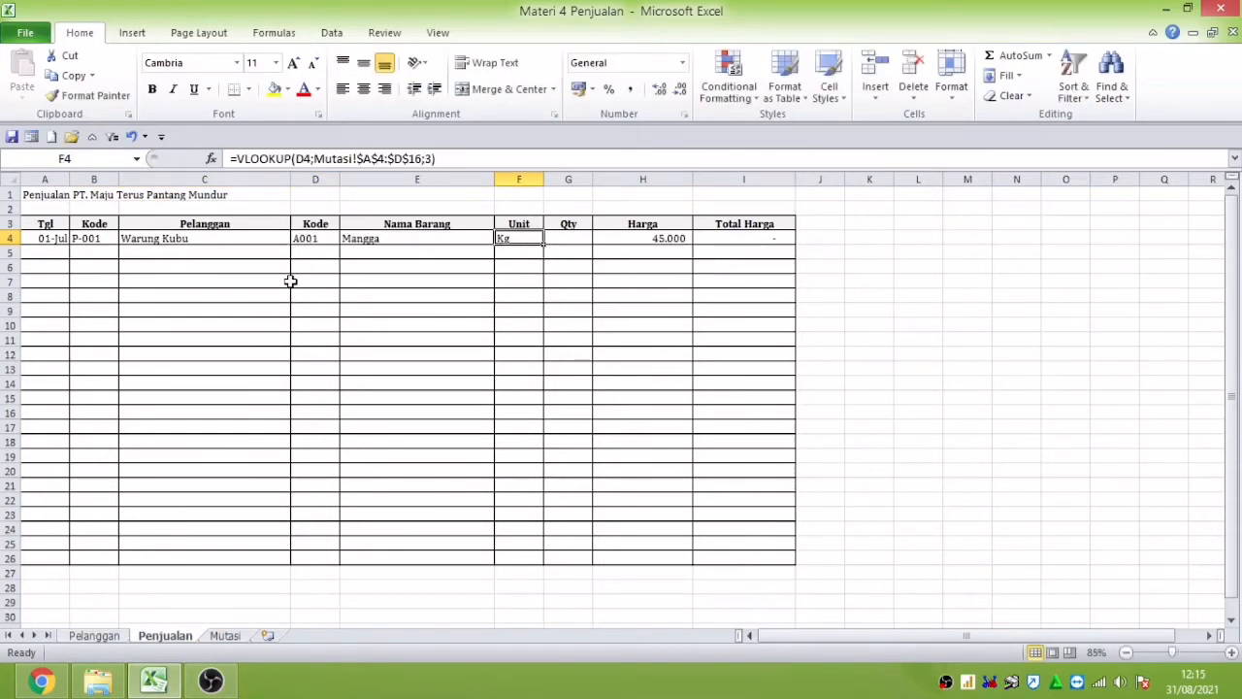
key(Tab)
text(1)
key(Tab)
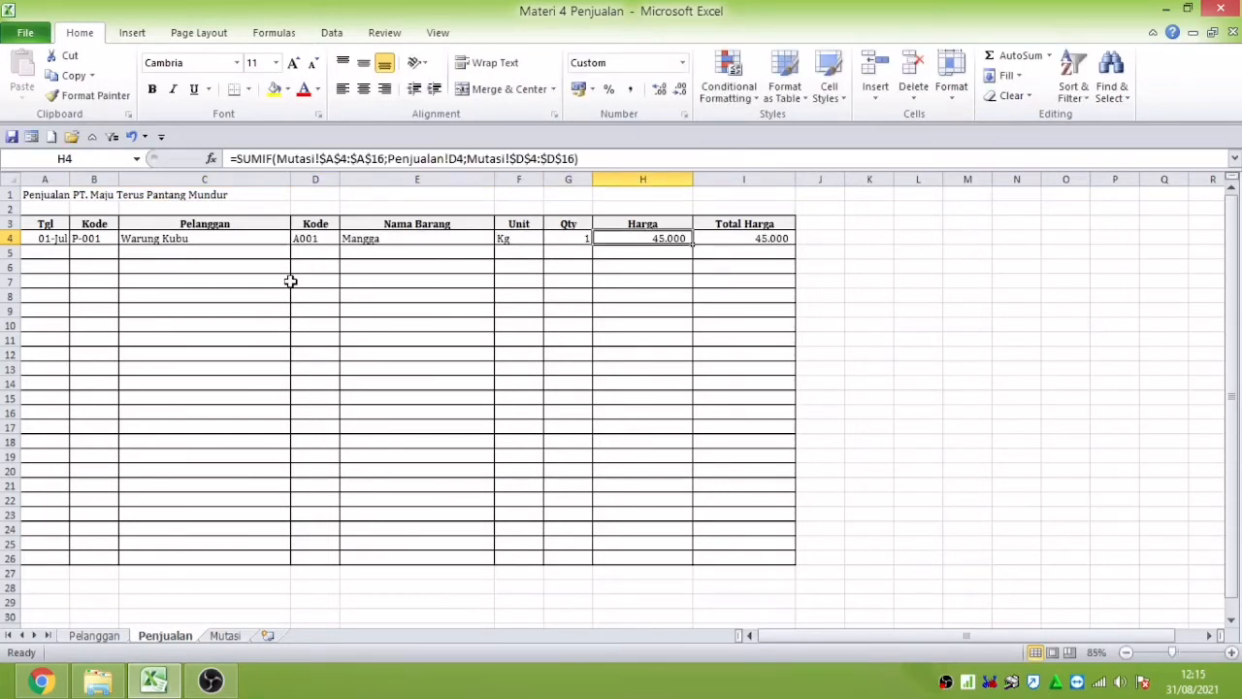
key(Left)
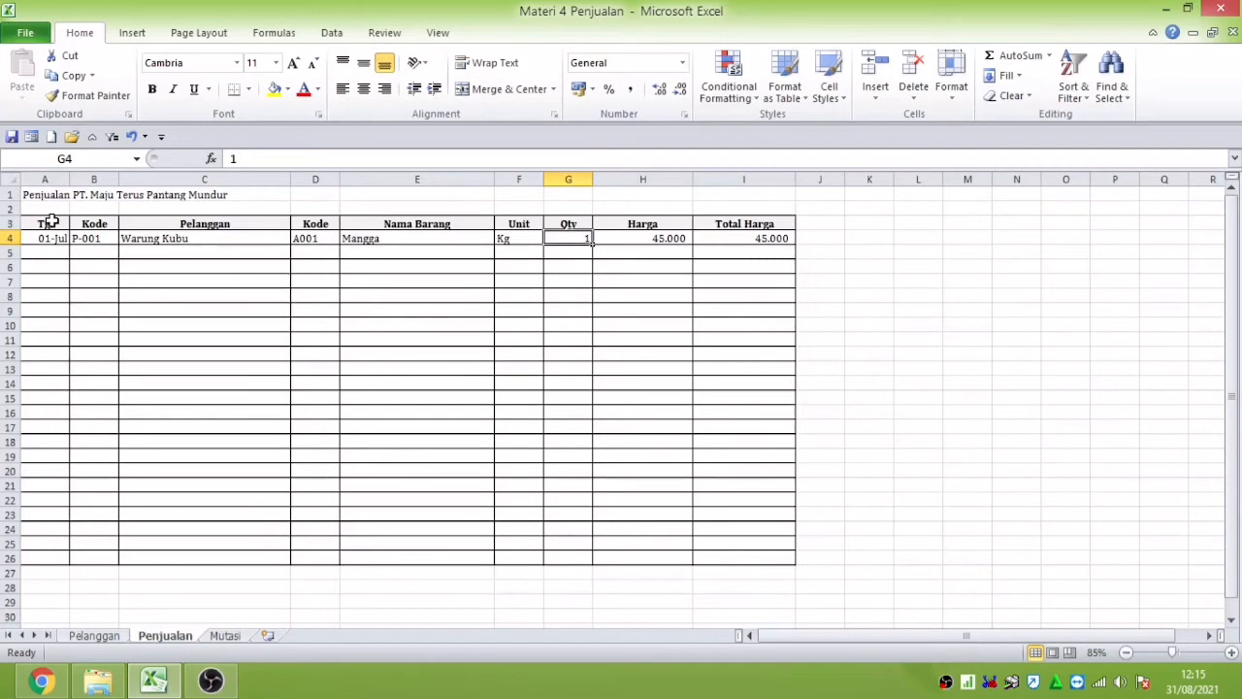
Step: Check the customer name, item name and price in Penjualan row 4 against the Pelanggan and Mutasi sheets
click(144, 242)
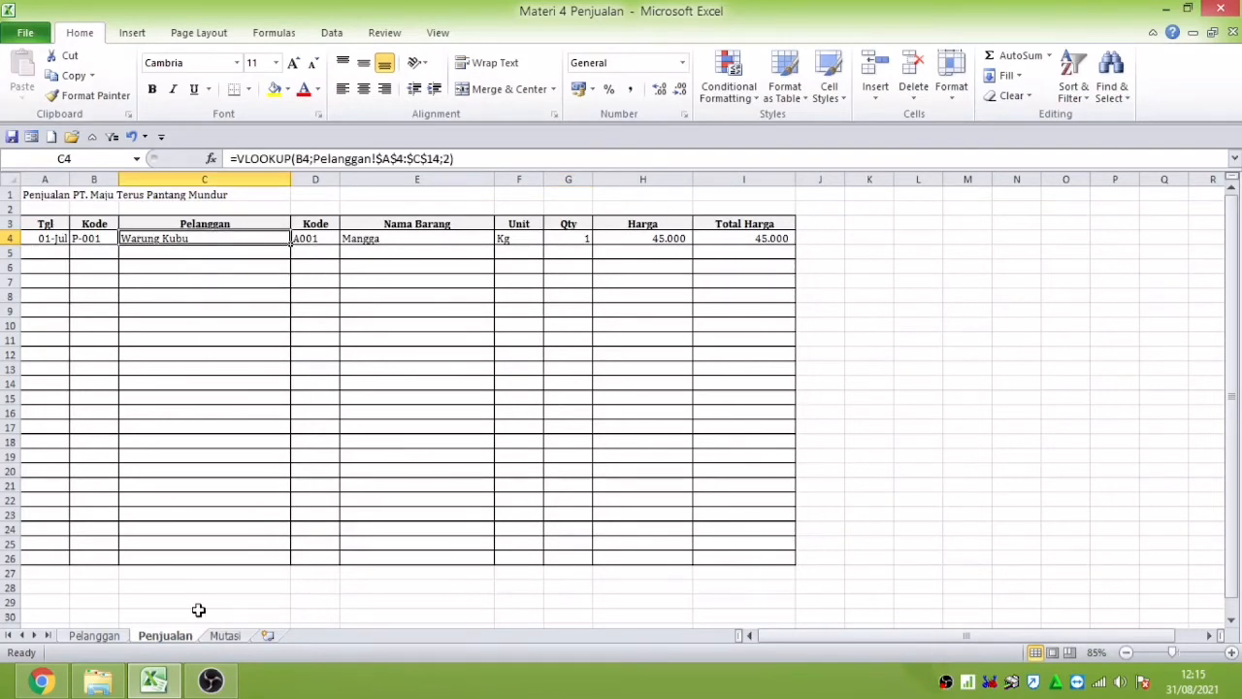
click(119, 636)
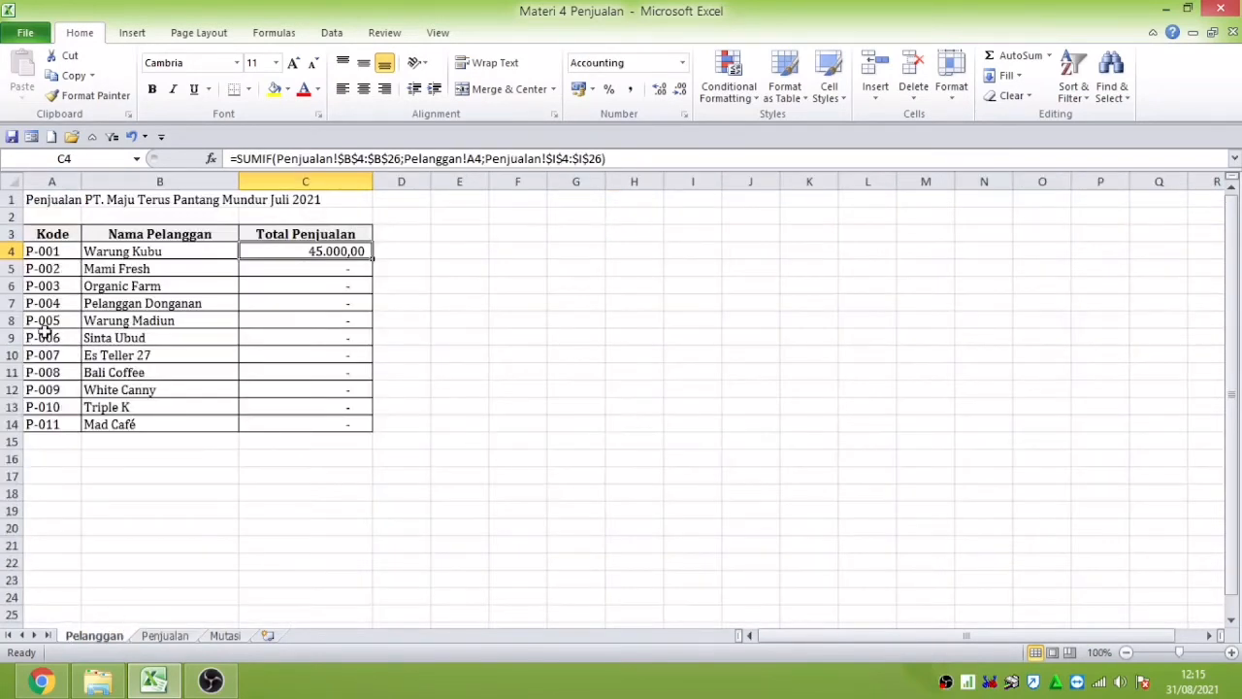
click(123, 246)
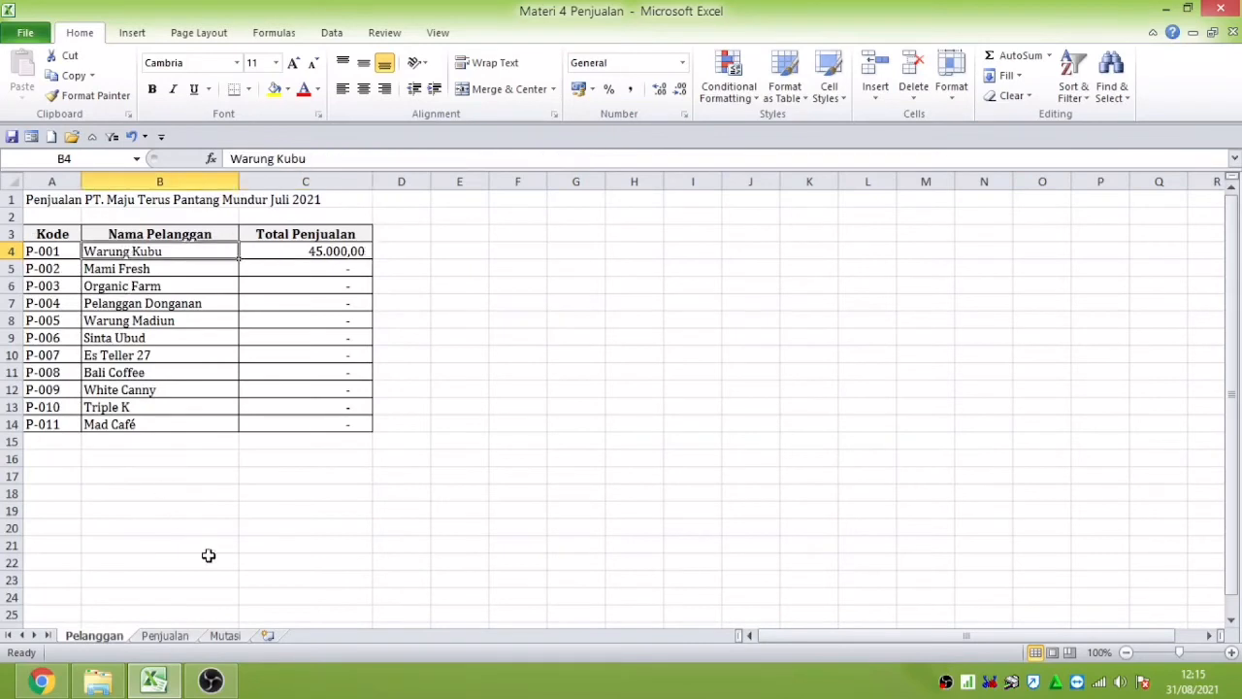
click(164, 636)
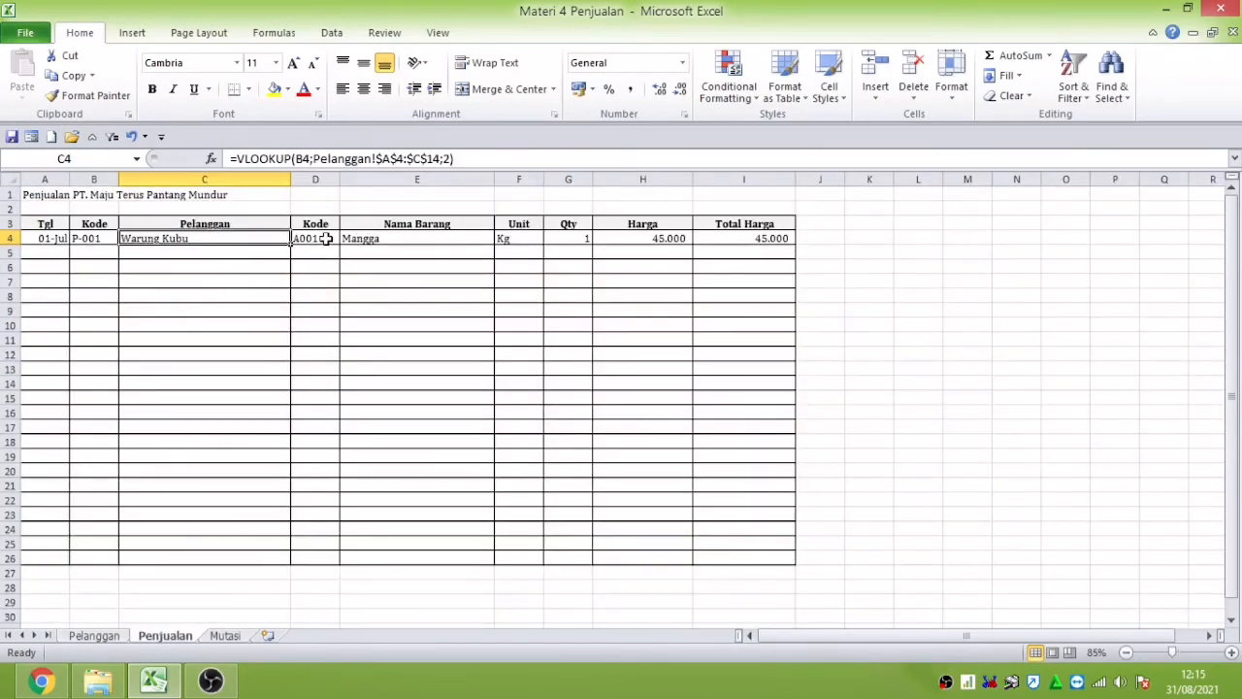
click(388, 242)
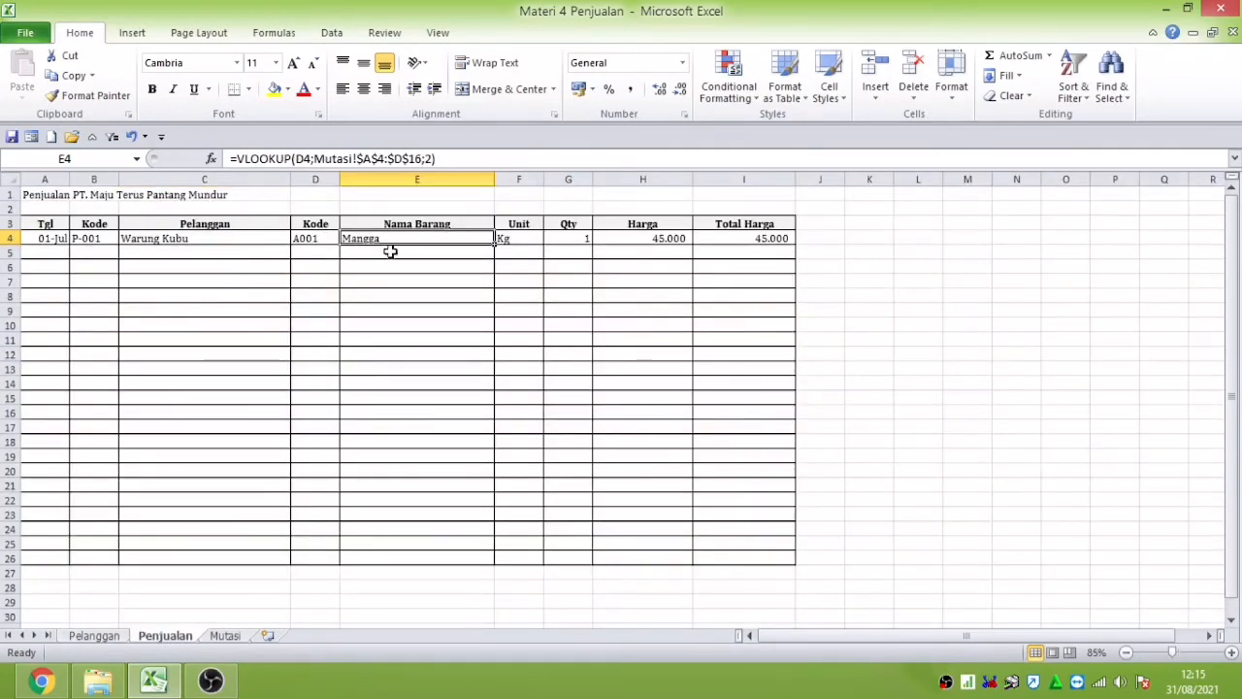
click(226, 635)
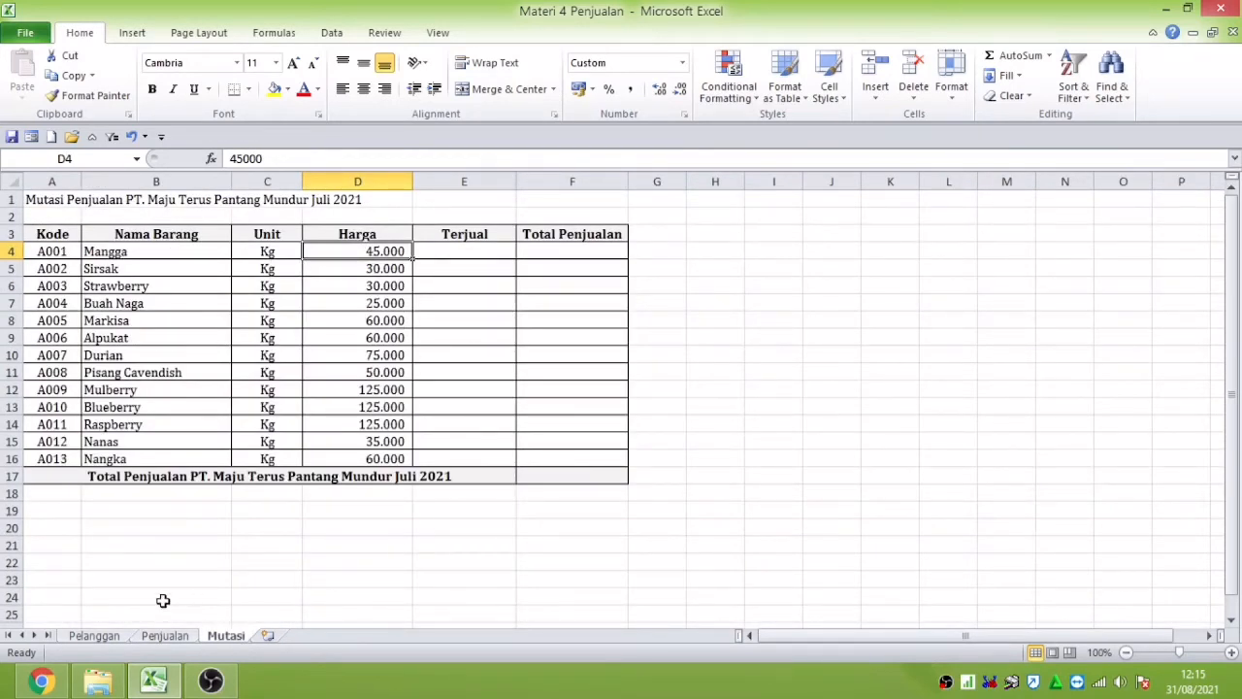
click(165, 636)
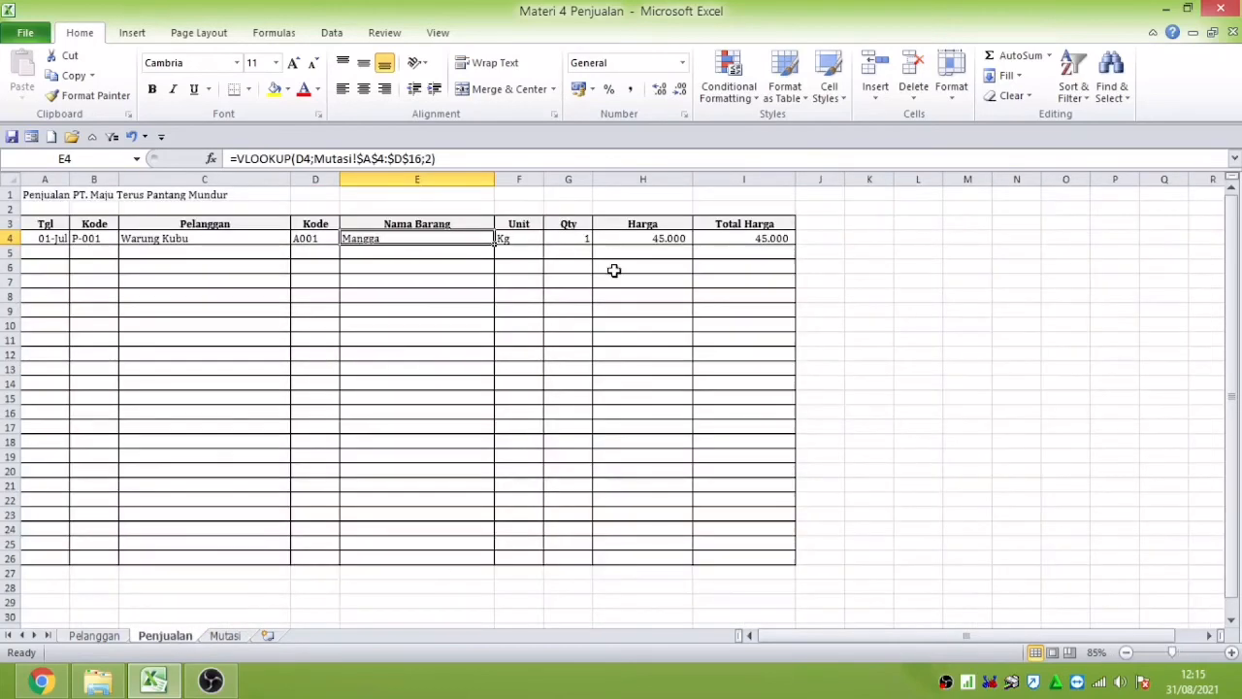
click(679, 240)
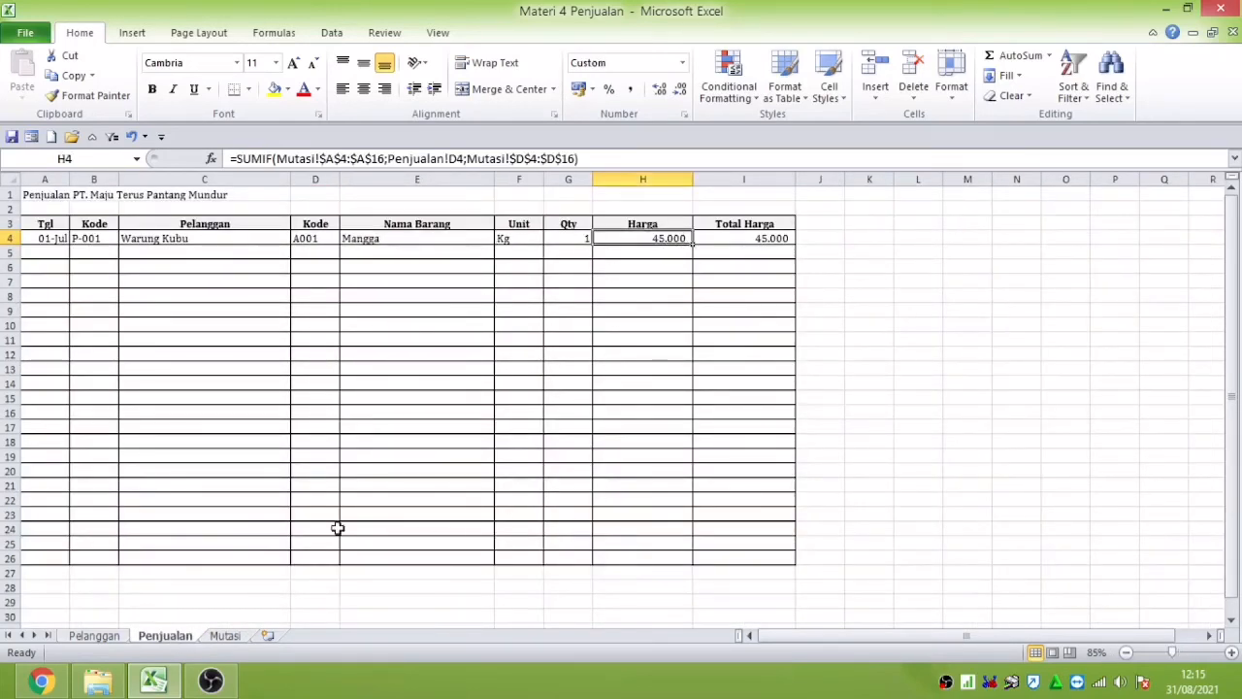
click(226, 636)
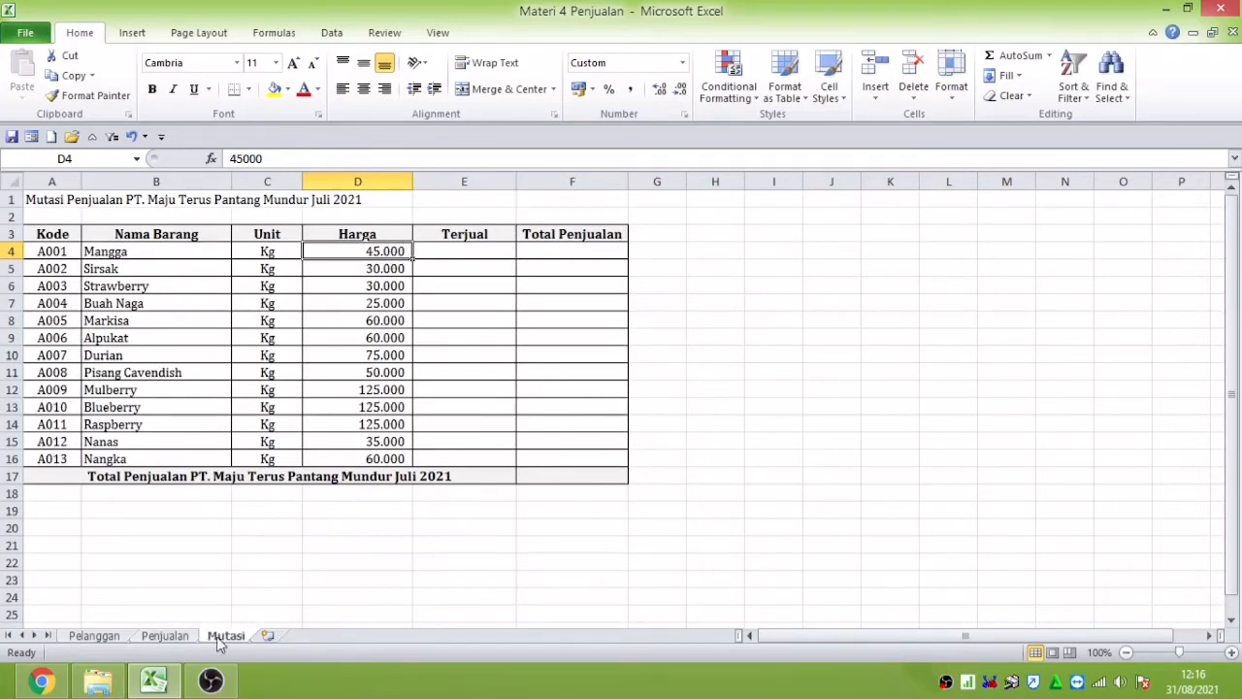
click(160, 638)
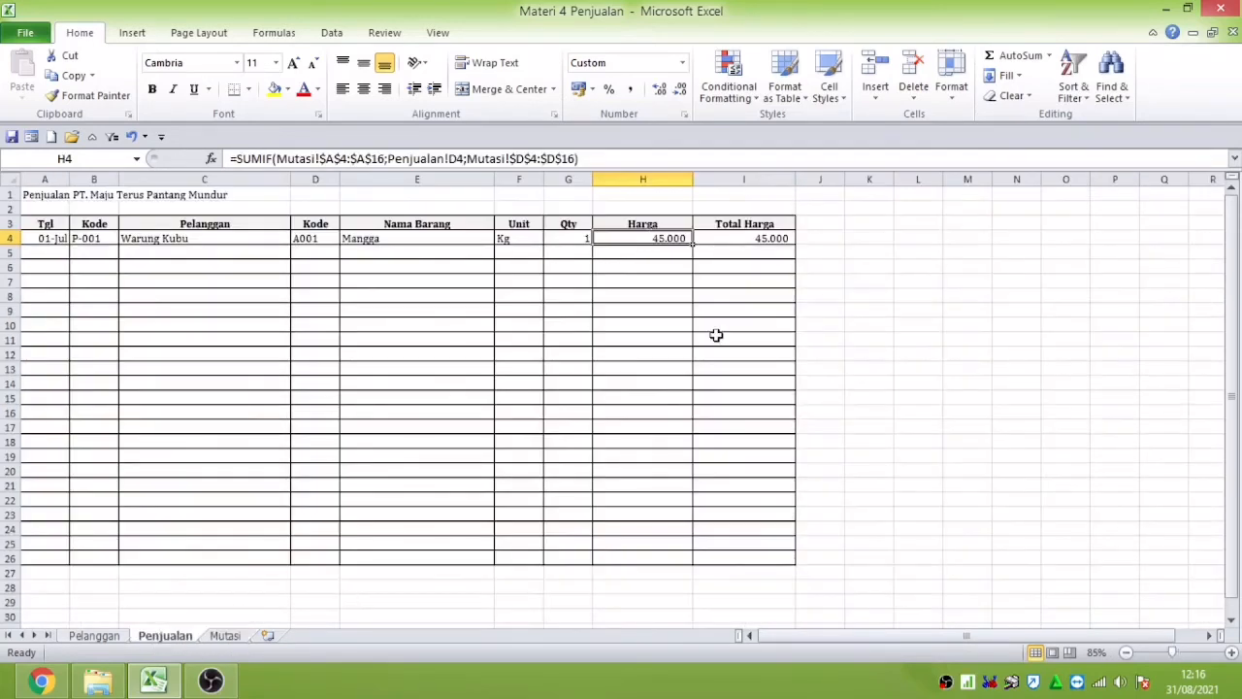
Step: Review the entries and formulas across Penjualan row 4, from Tgl to Total Harga
click(715, 239)
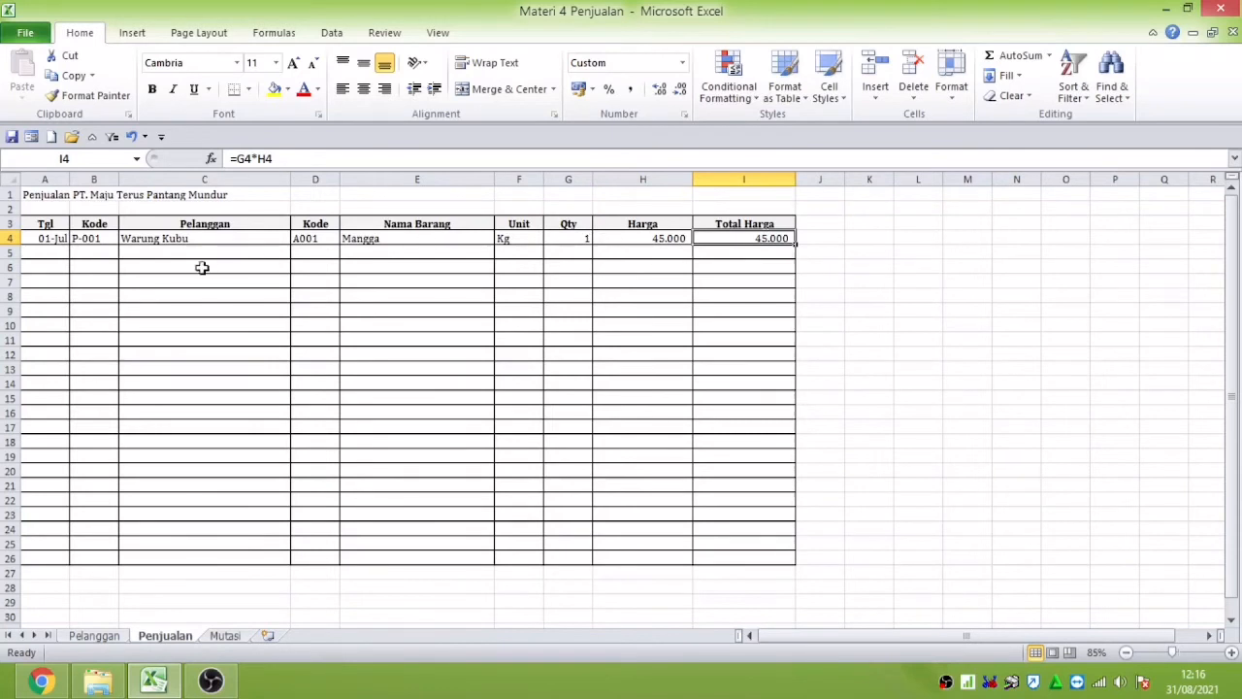
click(64, 238)
click(186, 239)
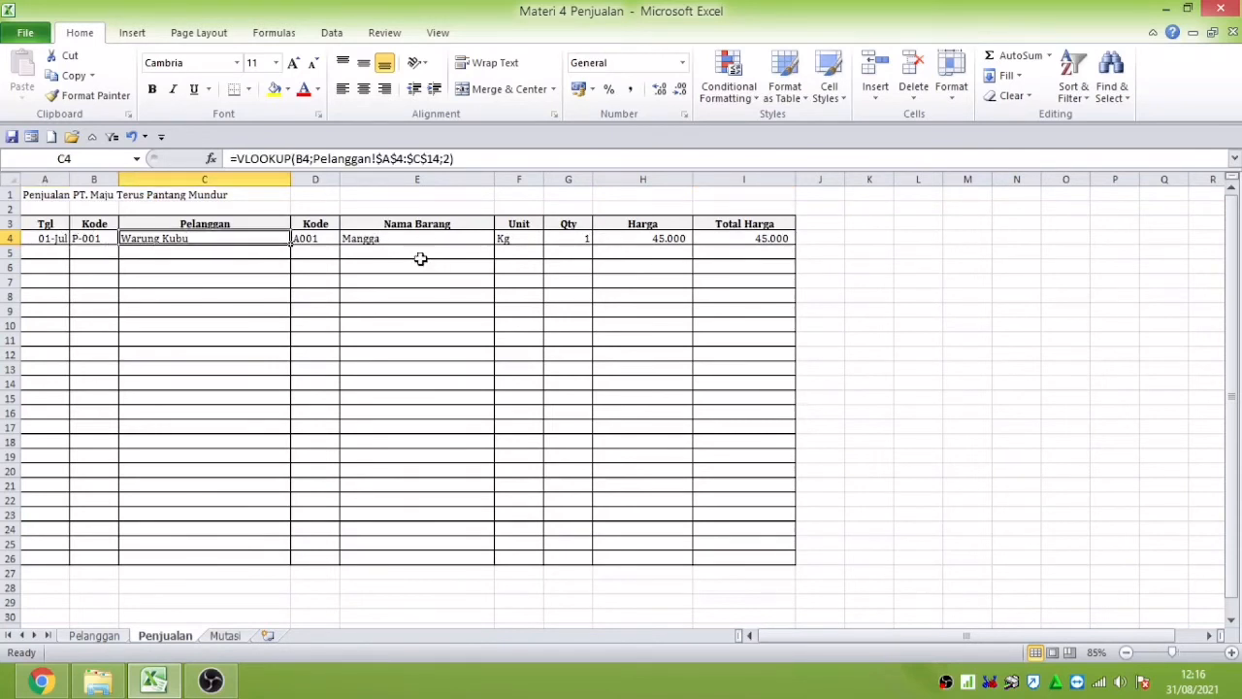
click(392, 242)
click(589, 240)
click(649, 241)
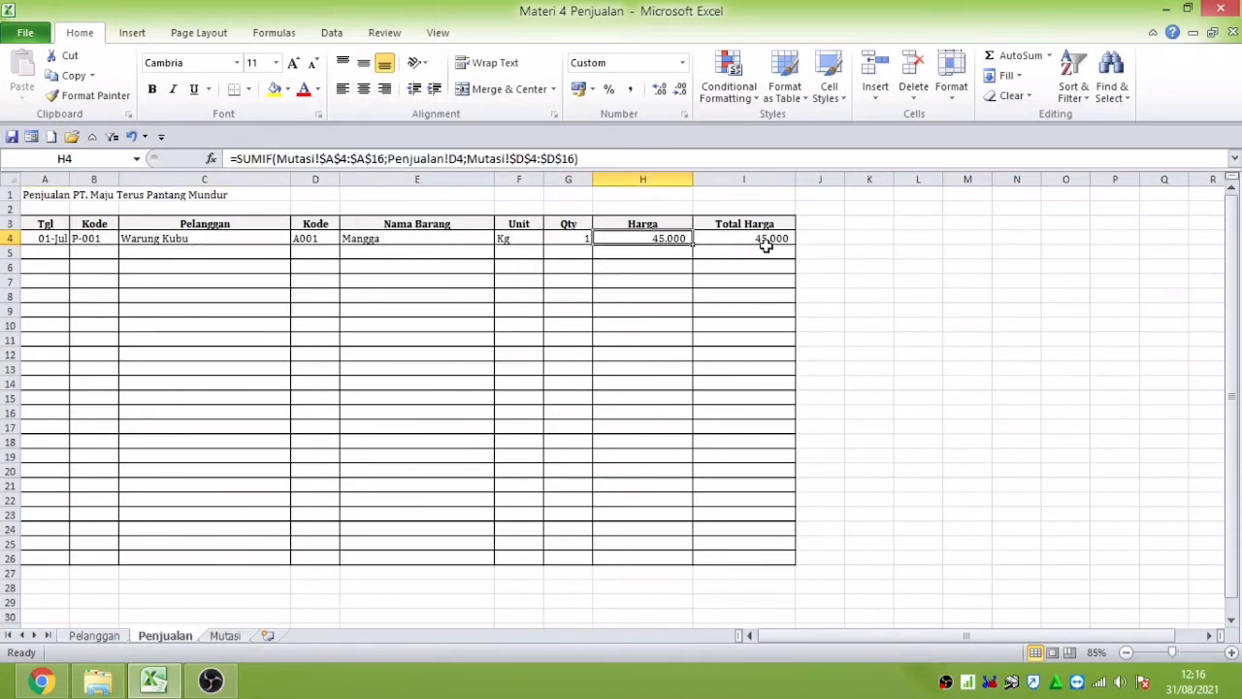
click(757, 242)
Step: Fill the row 4 formulas for Pelanggan, Nama Barang, Unit, Harga and Total Harga down to row 26 on the Penjualan sheet
click(176, 248)
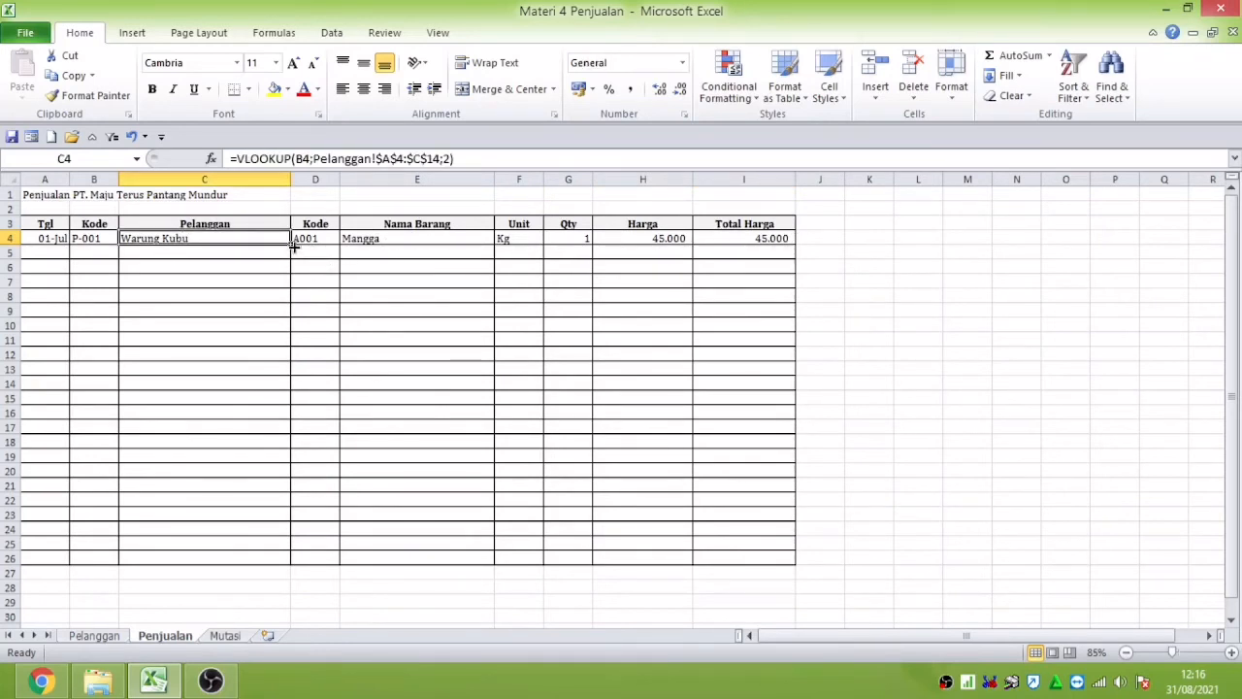
drag(291, 246, 280, 560)
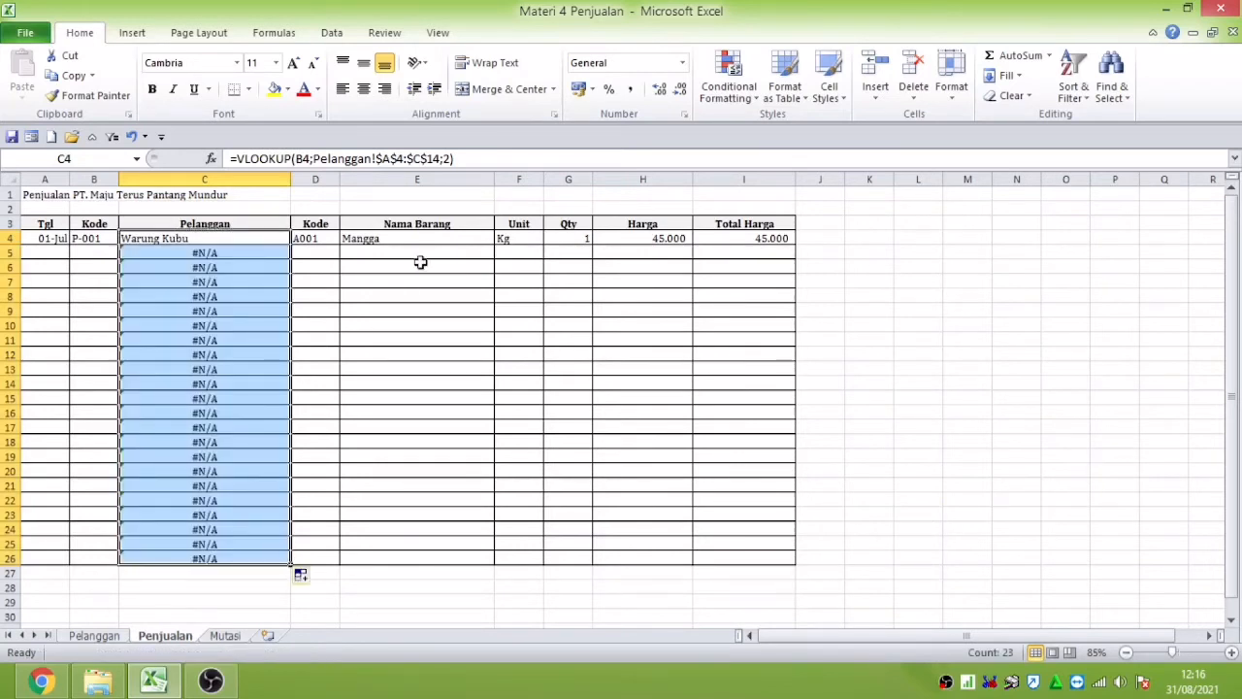
drag(421, 238, 527, 566)
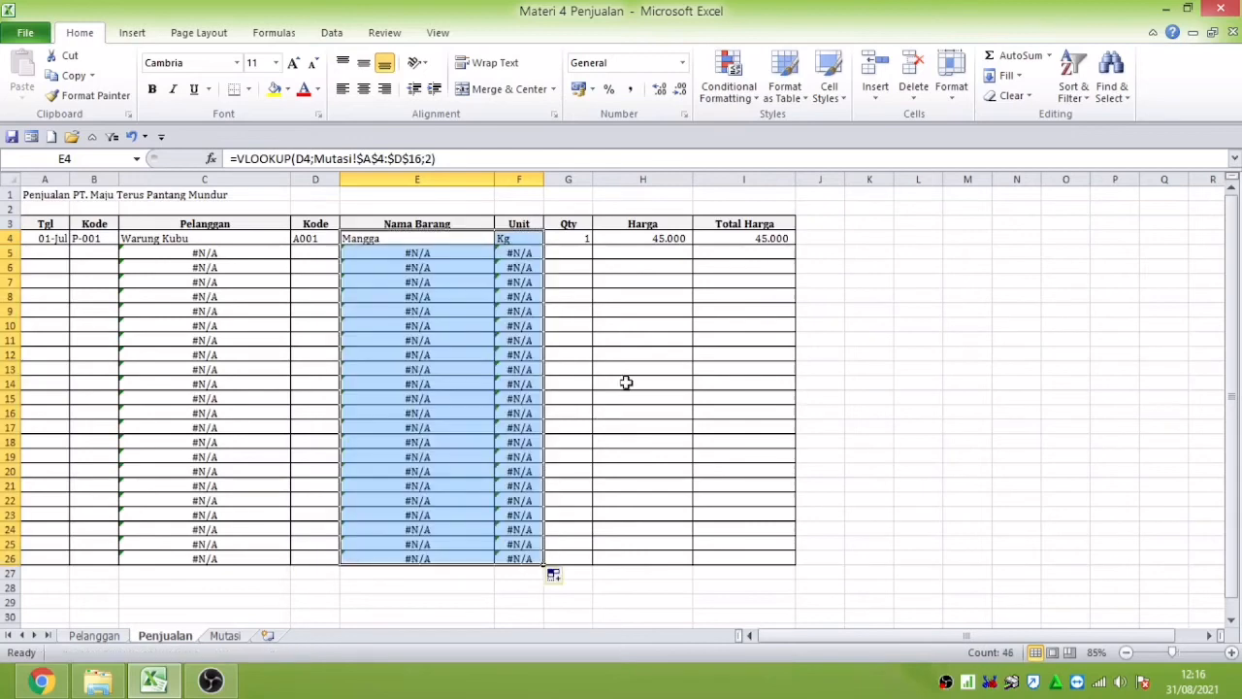
click(670, 238)
drag(671, 238, 784, 561)
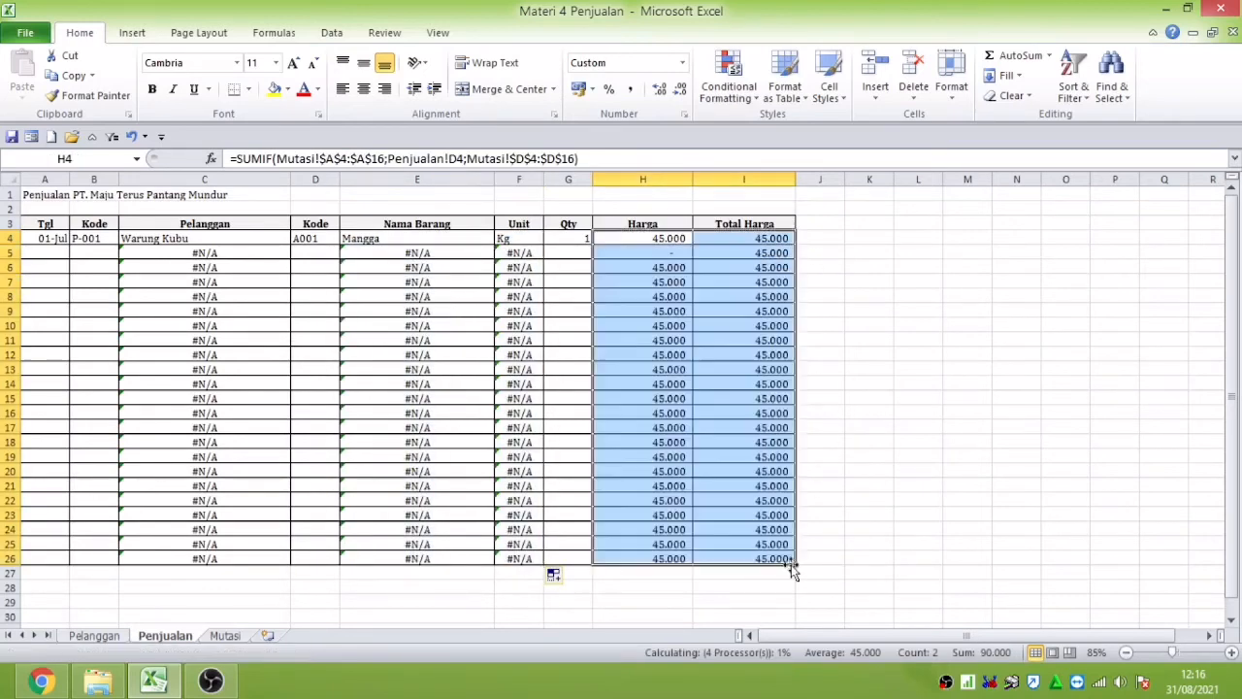
click(638, 269)
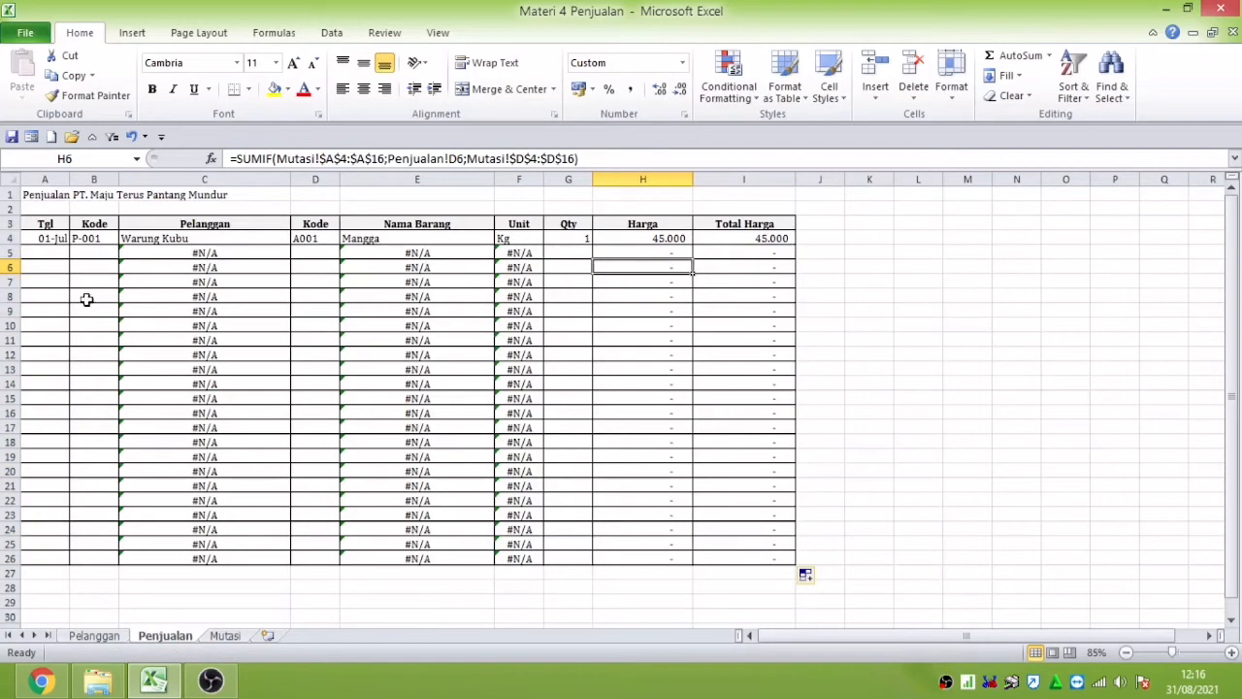
click(59, 254)
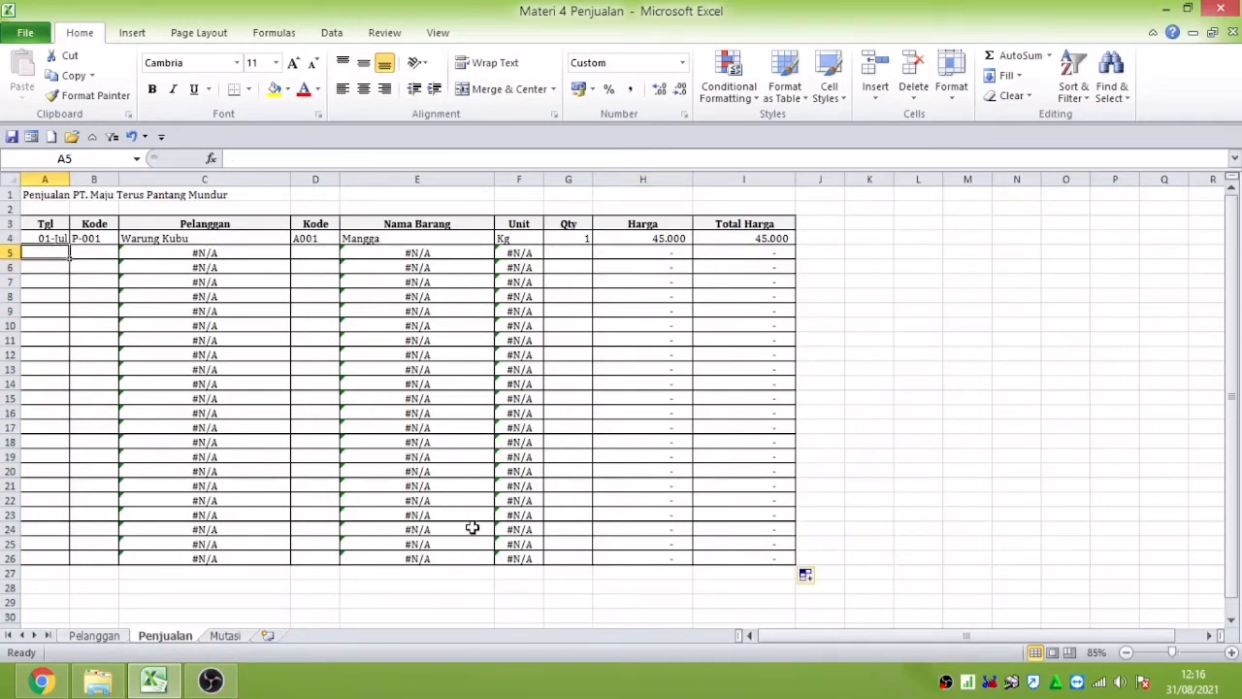
Step: Examine the Terjual, Total Penjualan and Harga columns on the Mutasi sheet alongside the Qty column G4:G26 on Penjualan
click(231, 636)
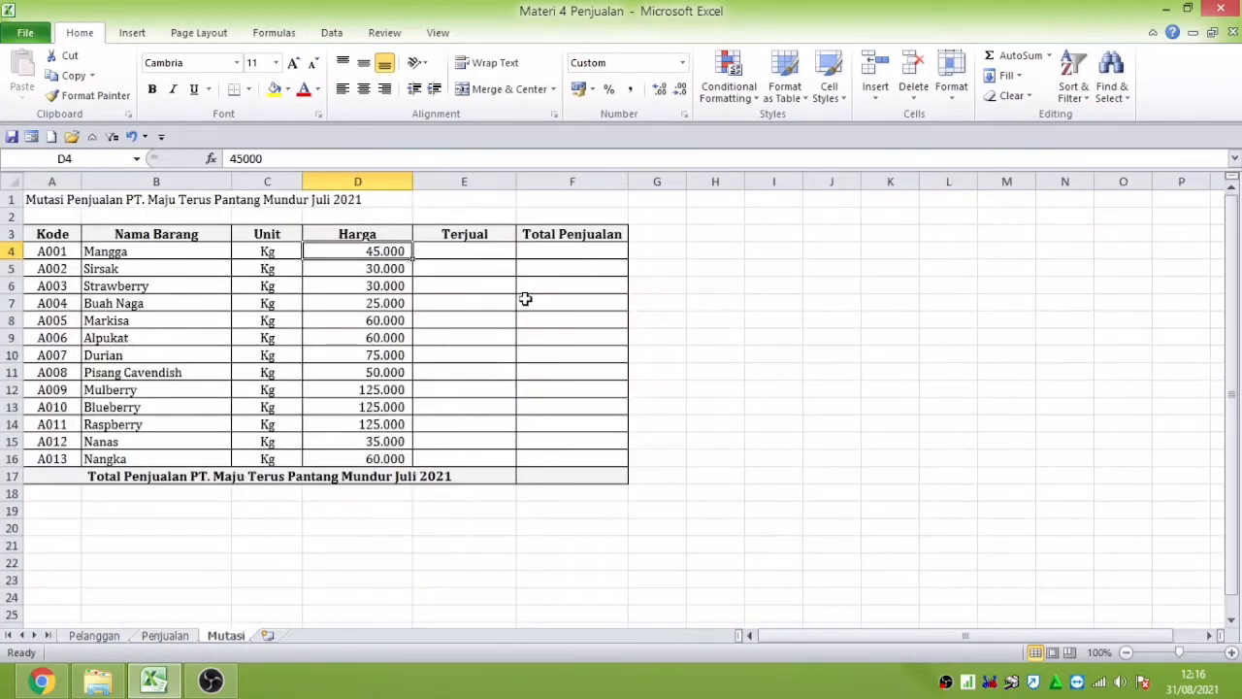
click(495, 250)
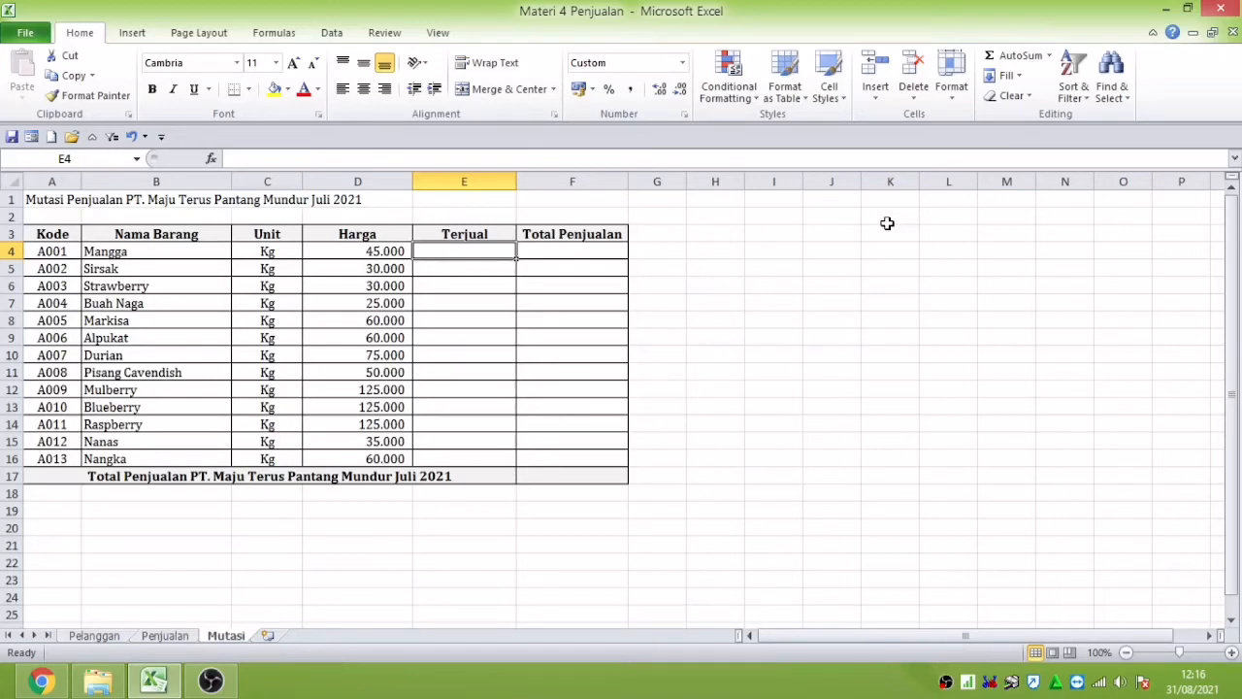
drag(477, 249, 475, 456)
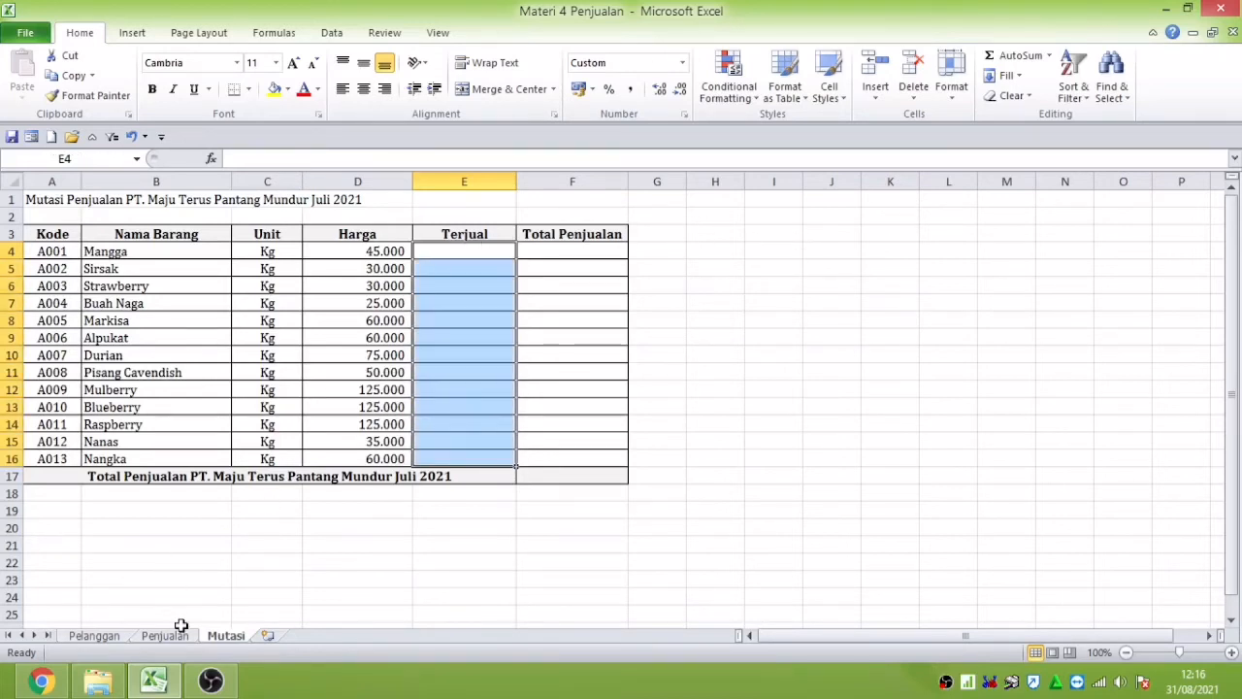
click(182, 636)
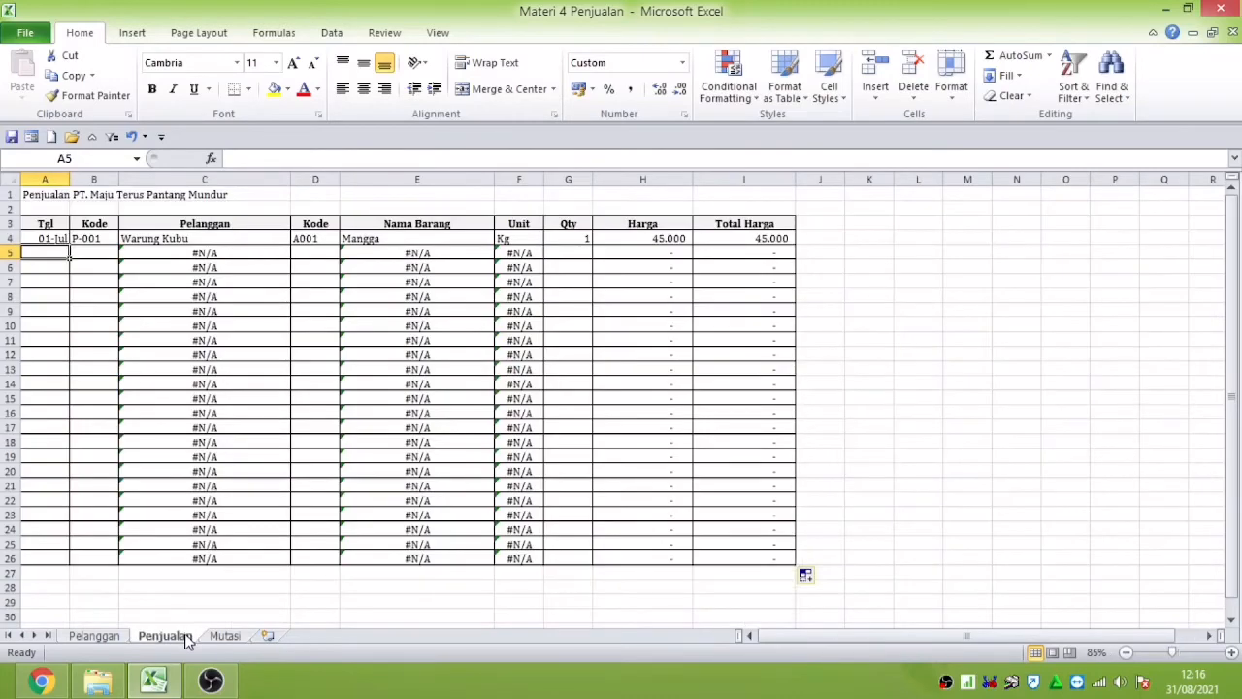
drag(585, 238, 571, 559)
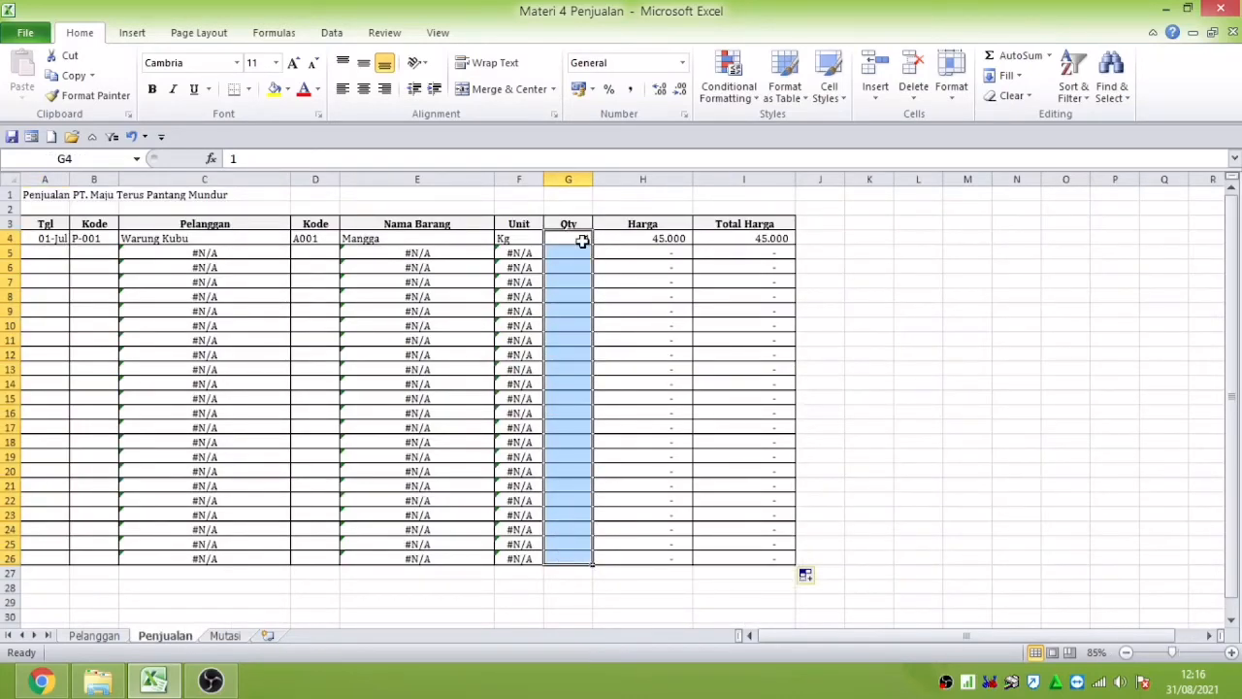
click(225, 638)
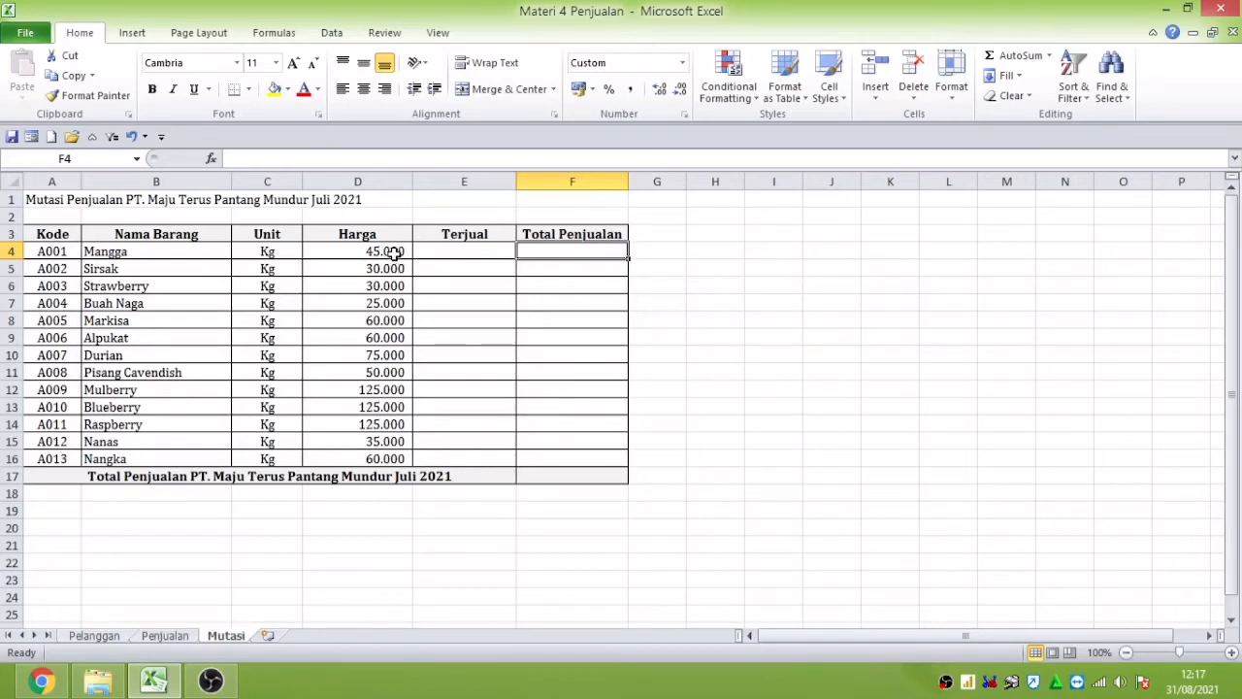
click(395, 253)
click(483, 251)
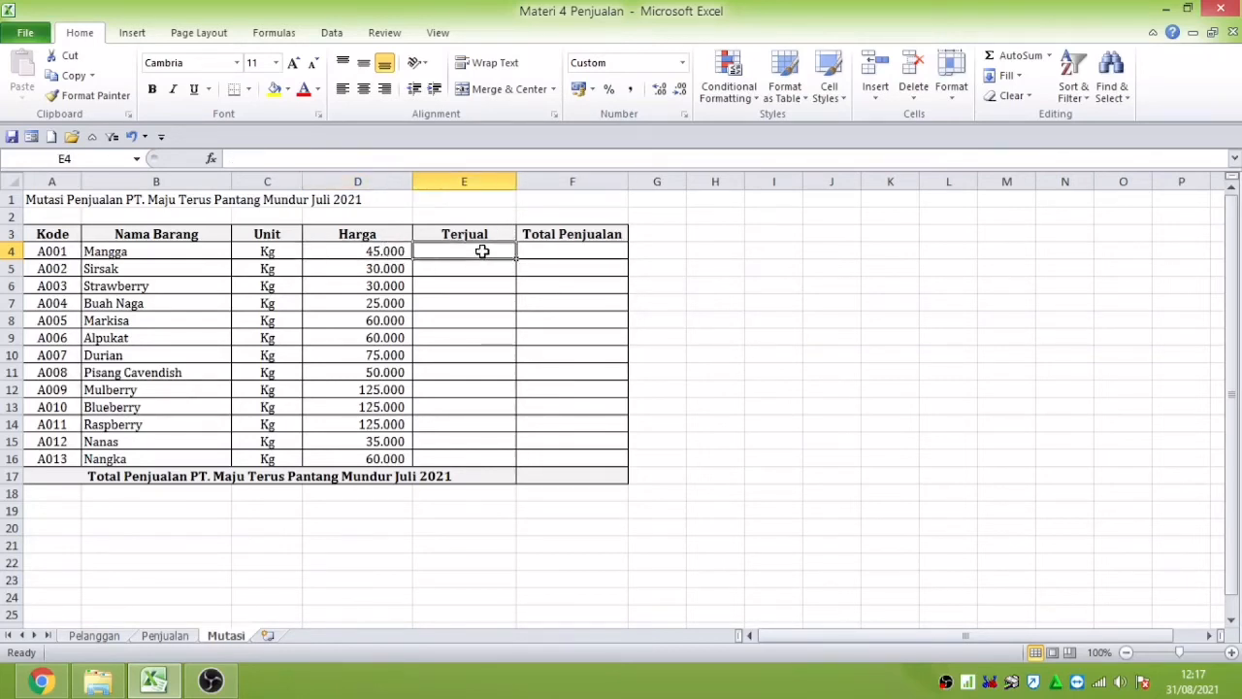
Step: Enter =D4*E4 in the Total Penjualan cell F4 on Mutasi and fill the formula down to F16
click(474, 238)
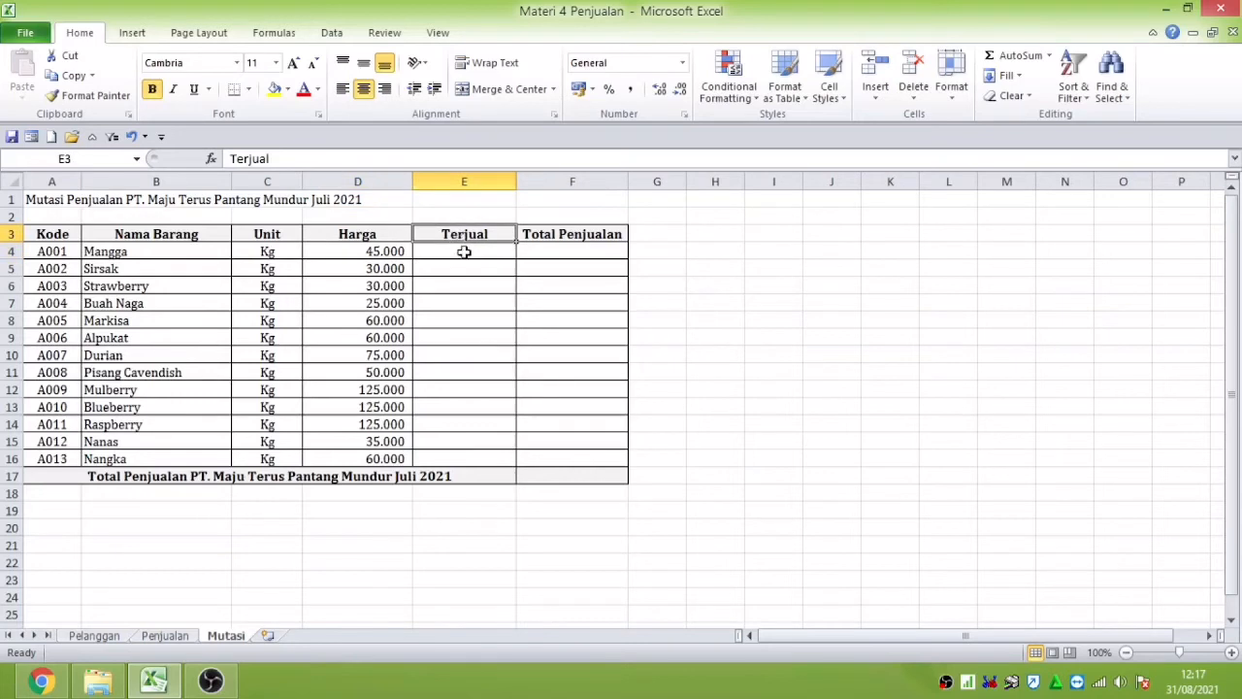
click(497, 252)
click(558, 257)
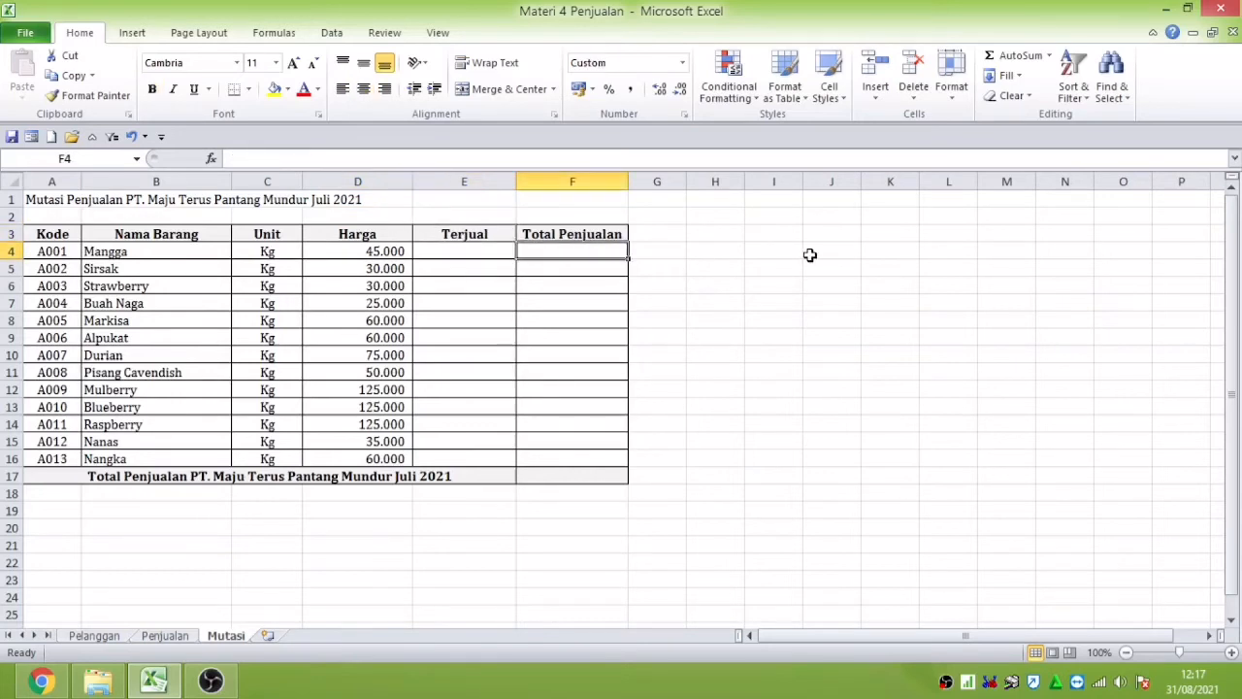
text(=)
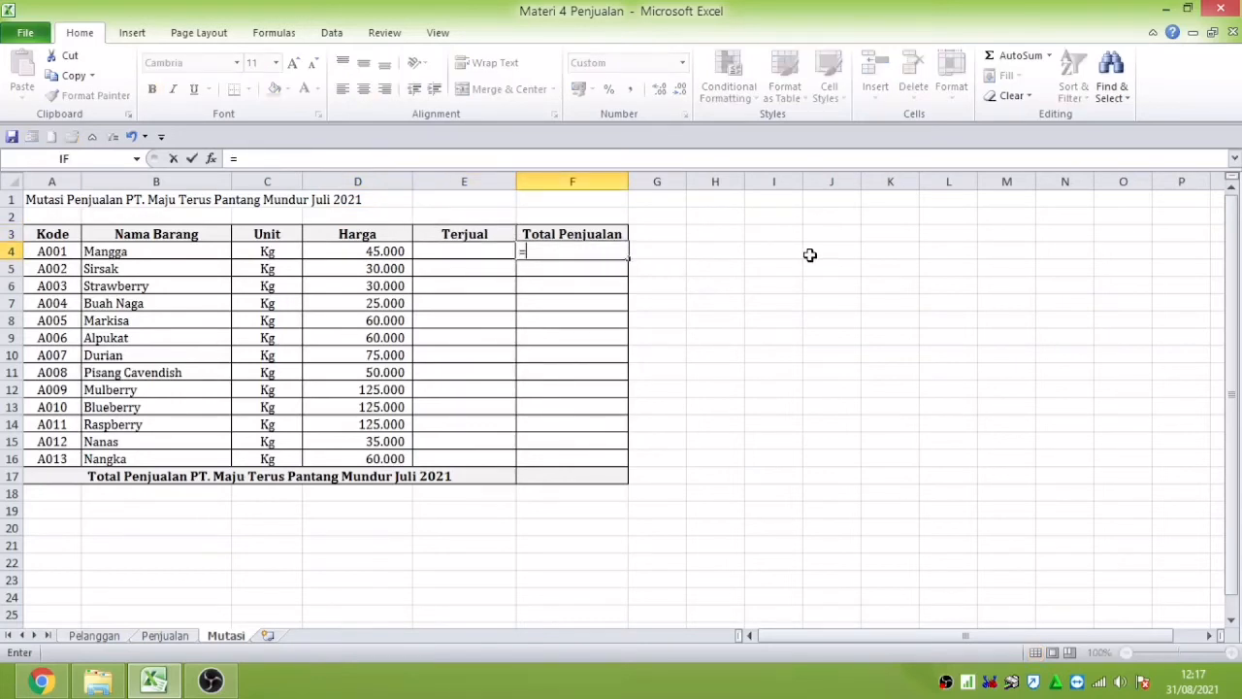
key(Left)
key(Left)
text(*)
key(Left)
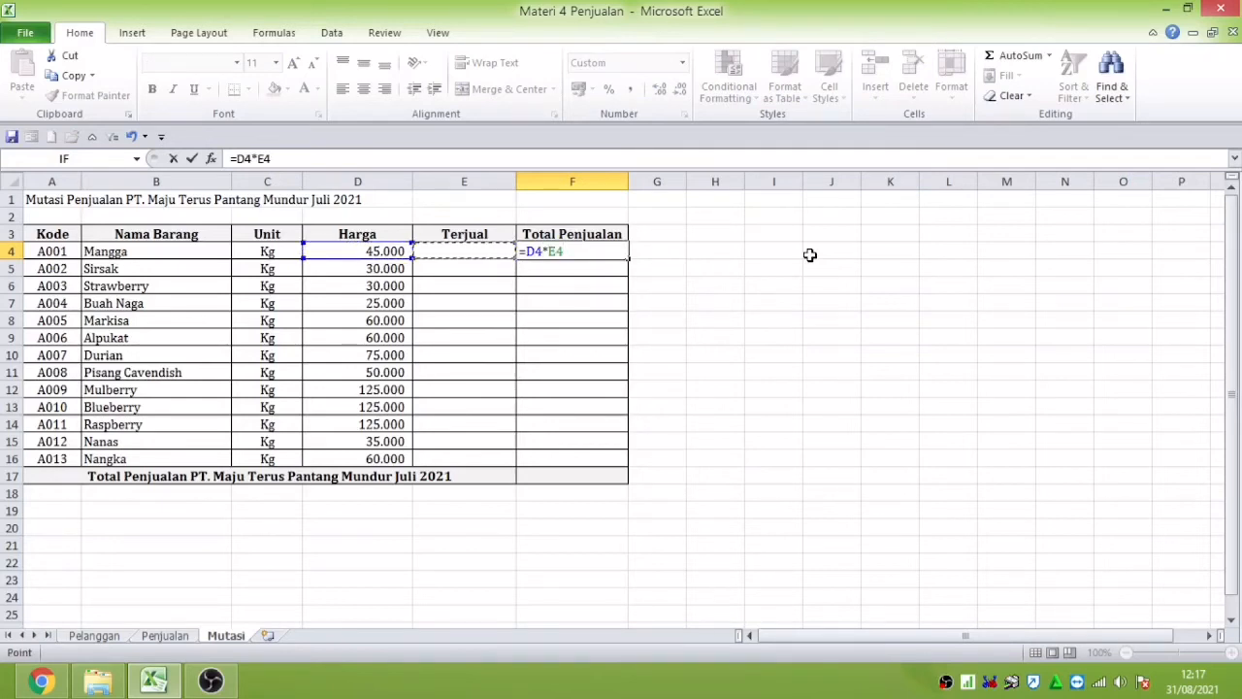
key(Return)
key(Up)
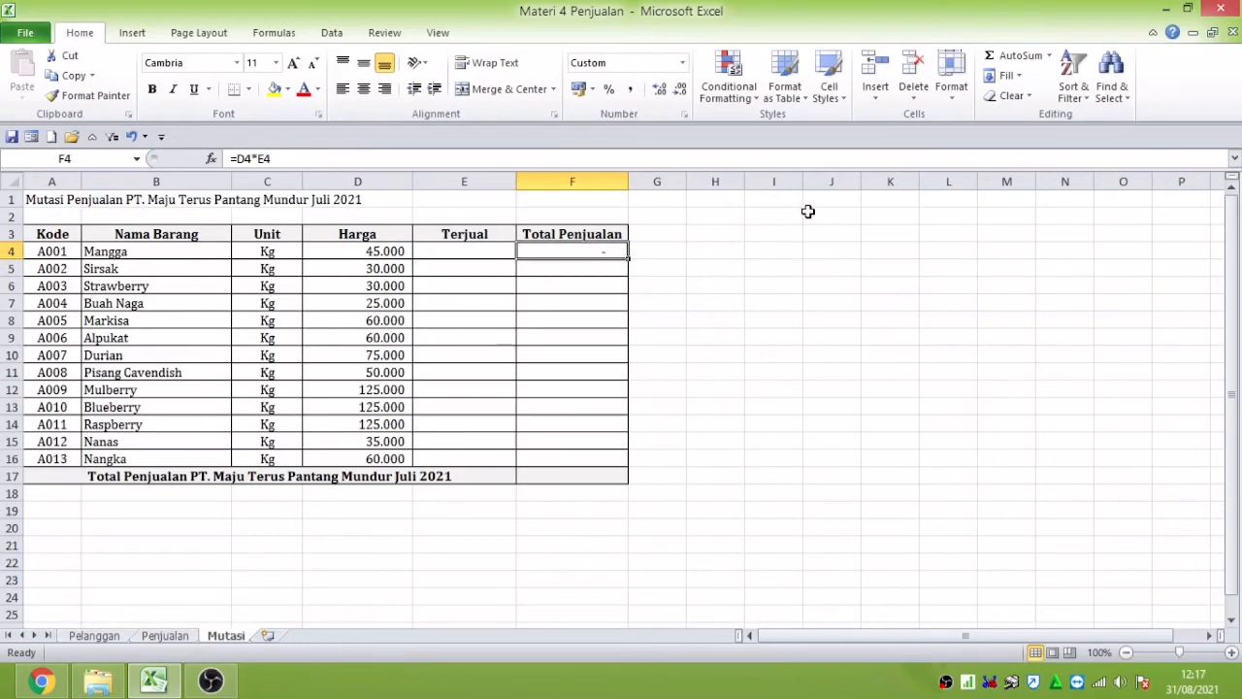
drag(632, 255, 599, 458)
Step: Start a SUMIF formula in the Terjual cell E4 on Mutasi with the absolute range Penjualan!$D$4:$D$26
click(452, 251)
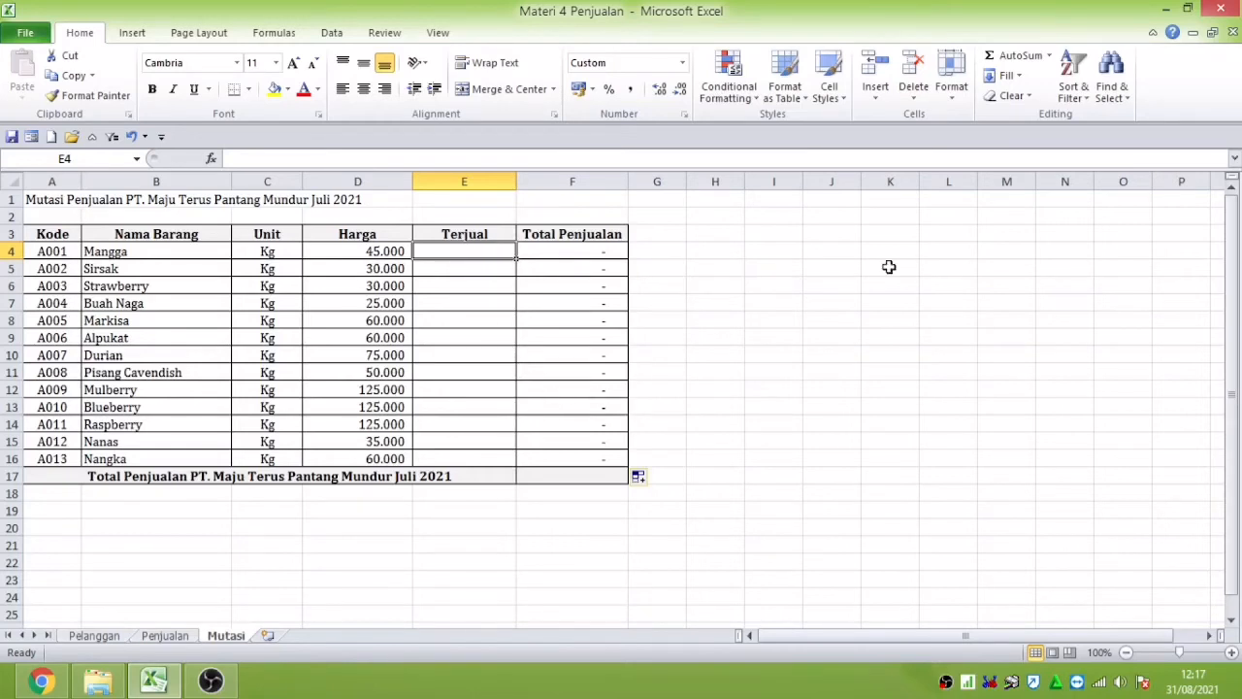
text(=SUMI)
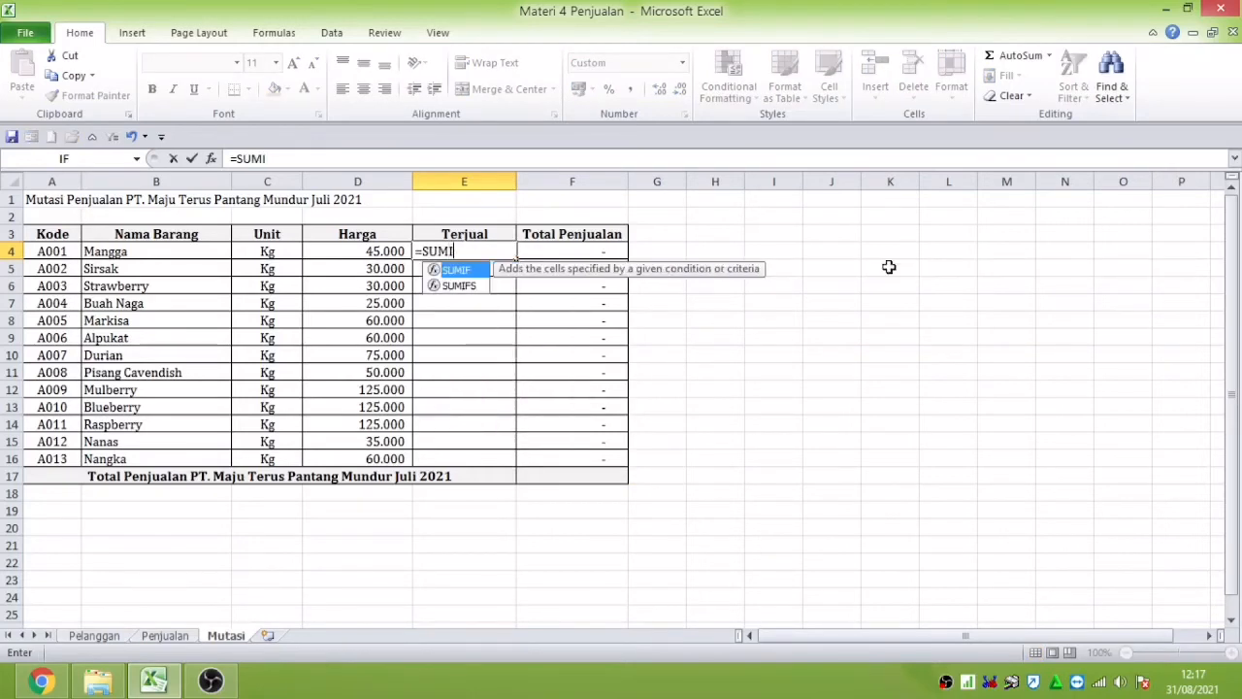
text(F()
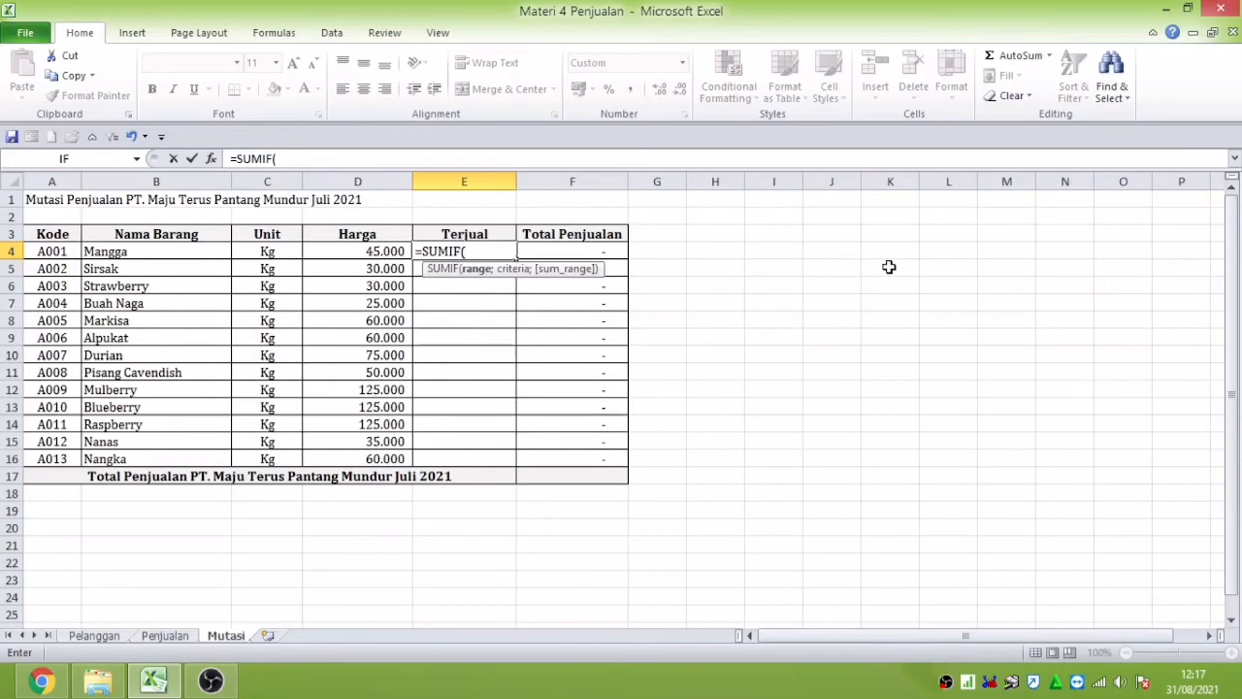
click(179, 631)
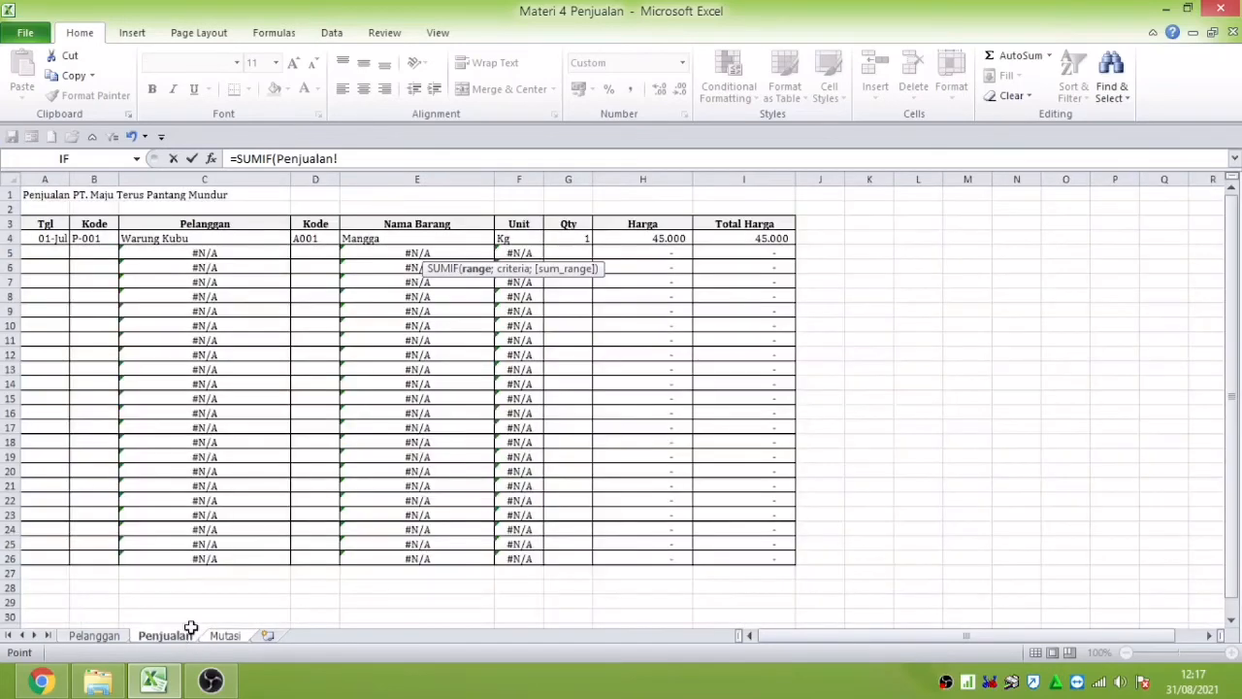
click(314, 239)
drag(327, 269, 322, 553)
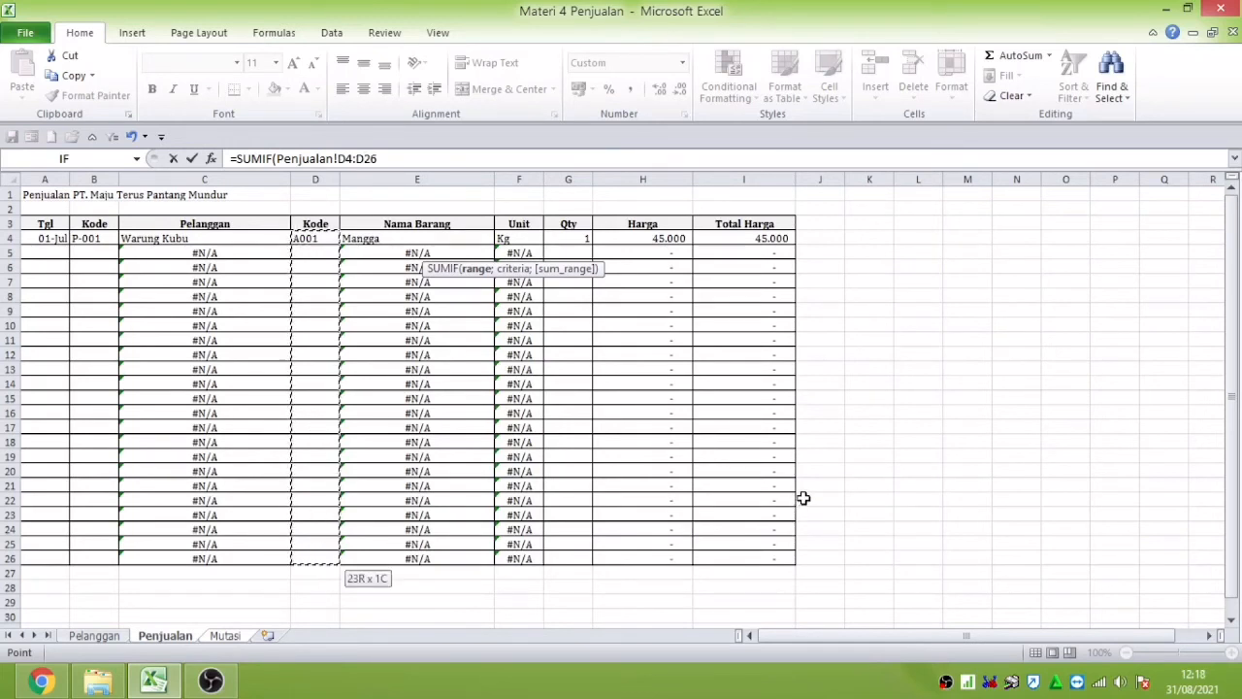
key(F4)
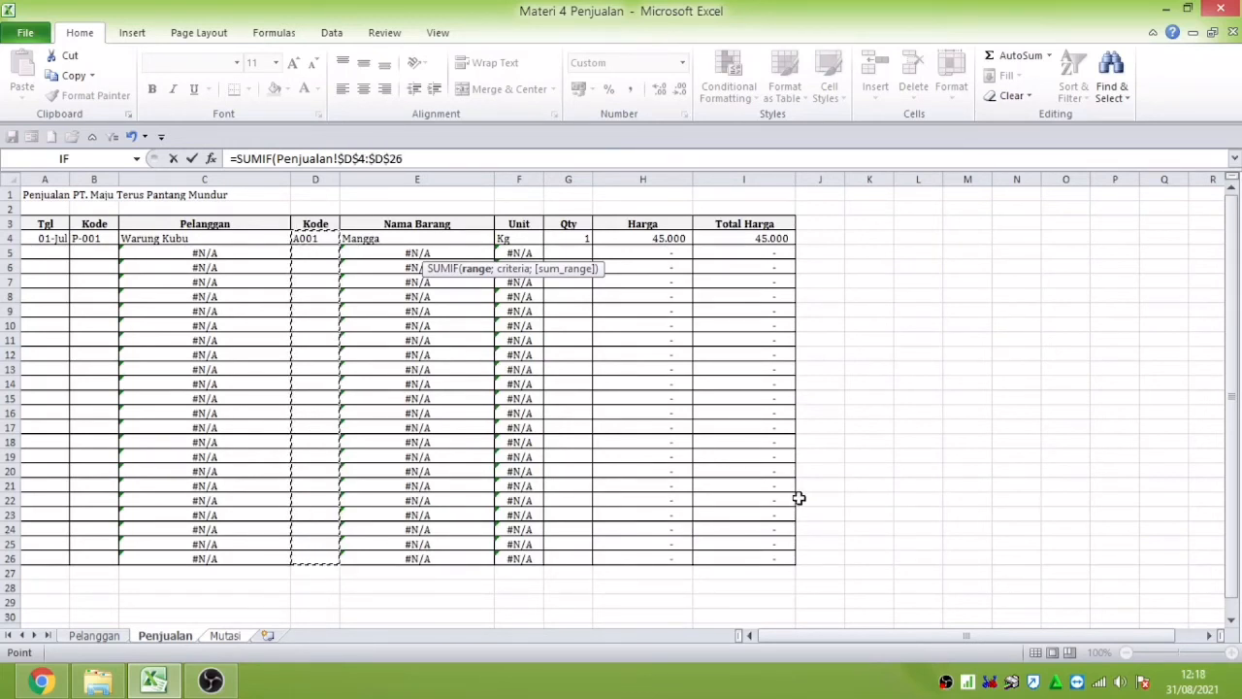
text(;)
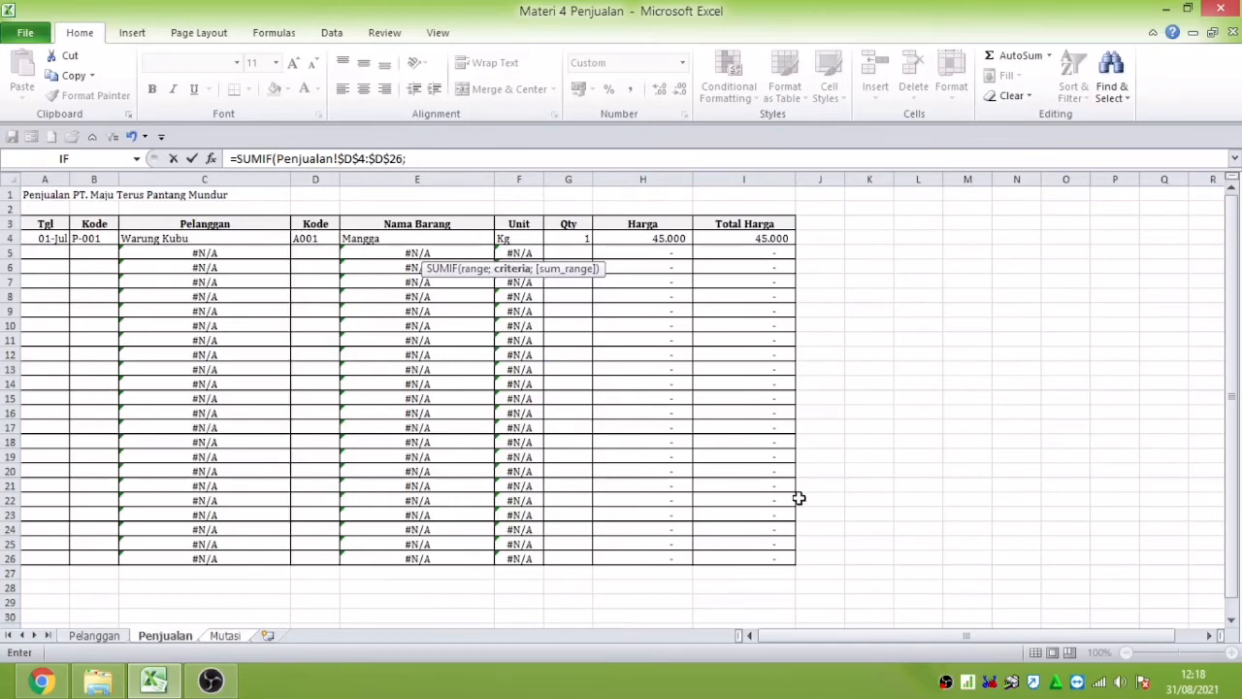
Step: Complete the E4 SUMIF formula with Mutasi!A4 as criteria and Penjualan!$G$4:$G$26 as the absolute sum range
click(225, 635)
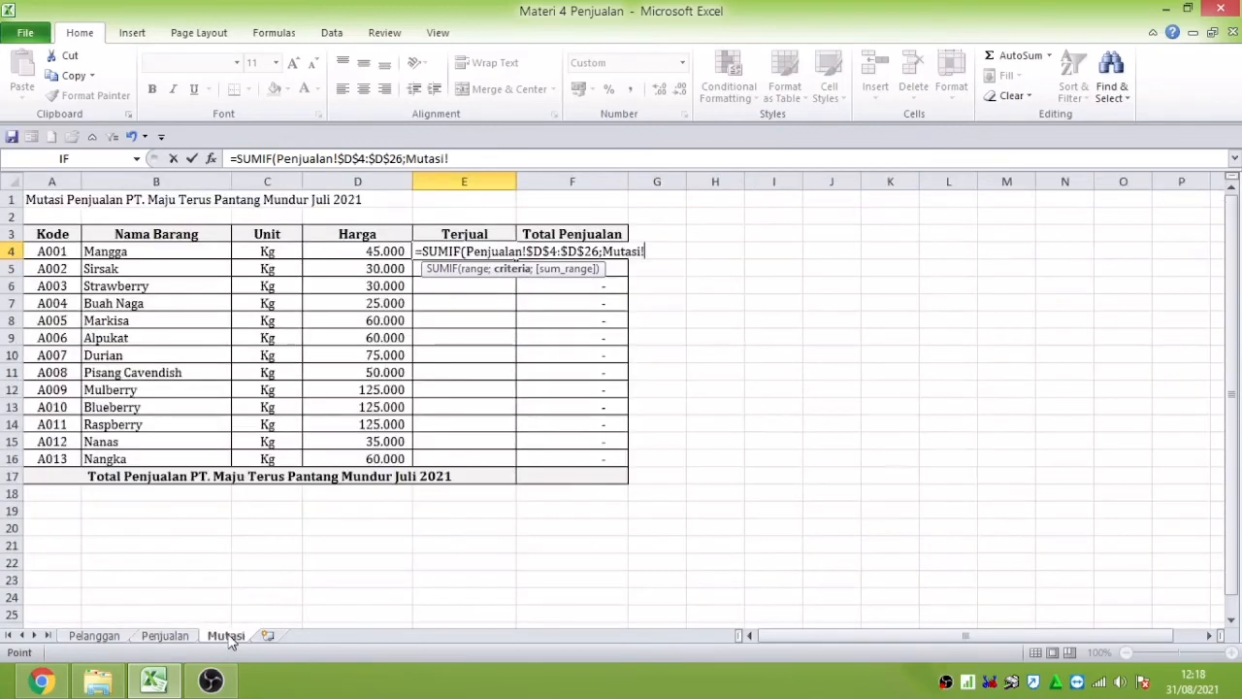
click(44, 254)
text(;)
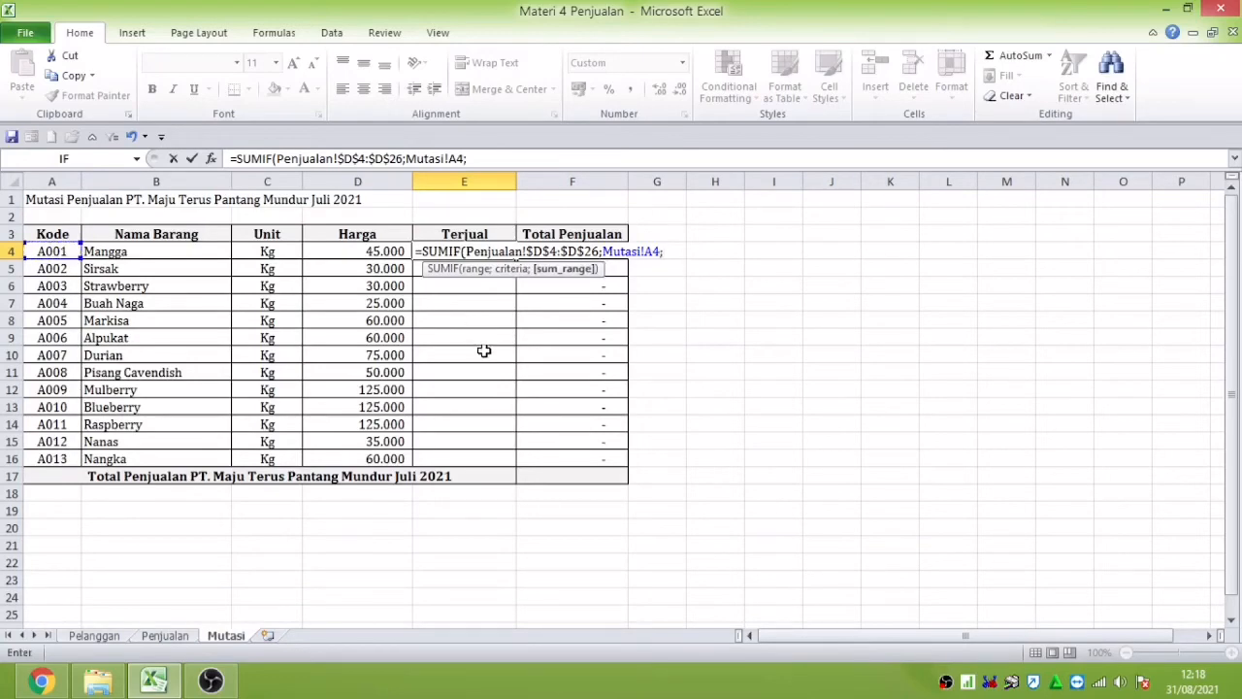
click(167, 633)
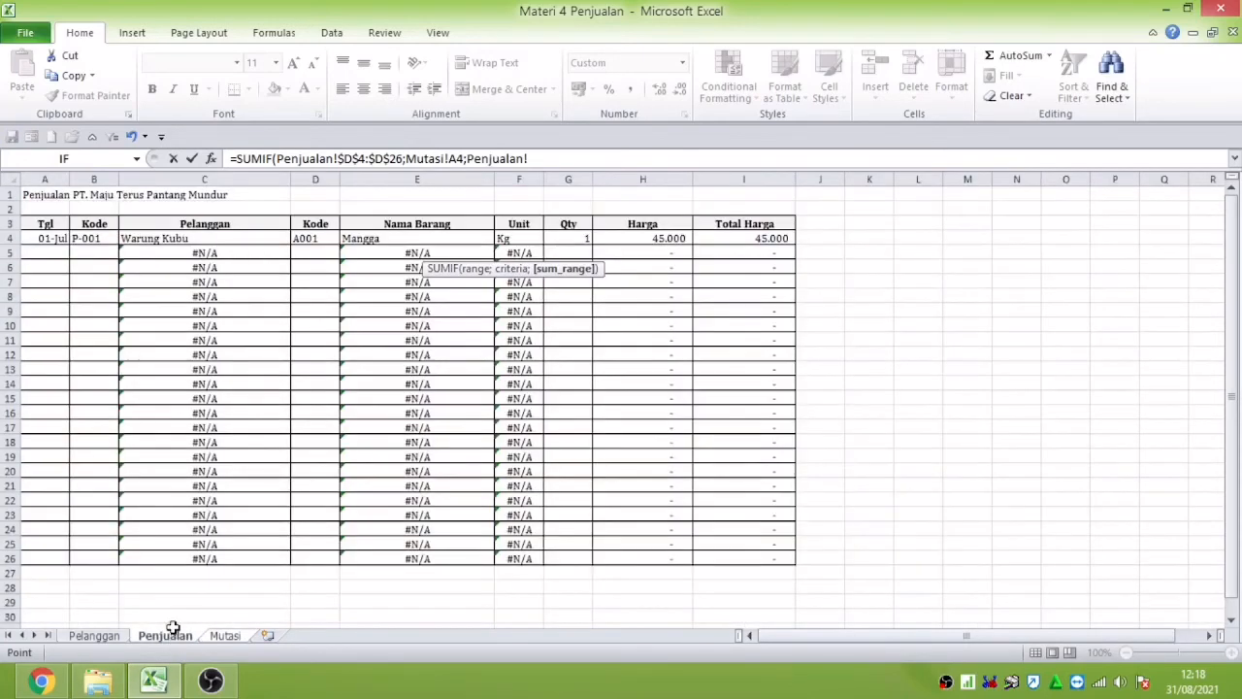
click(577, 240)
drag(577, 240, 568, 557)
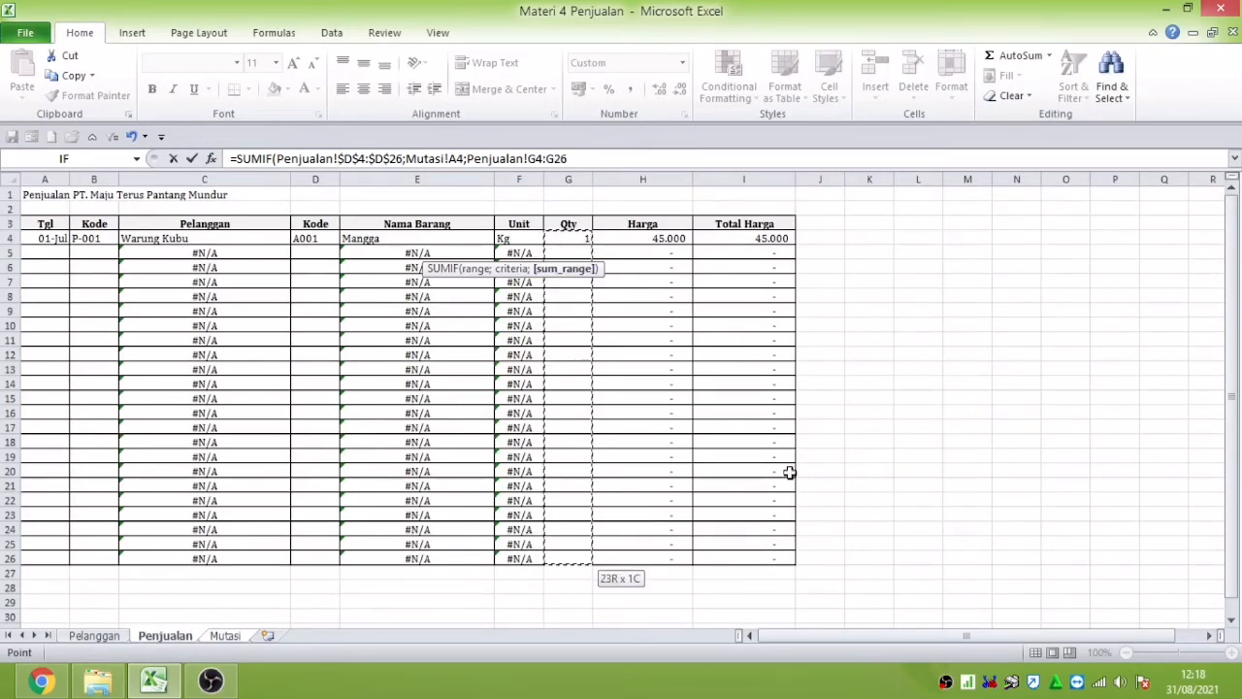
key(F4)
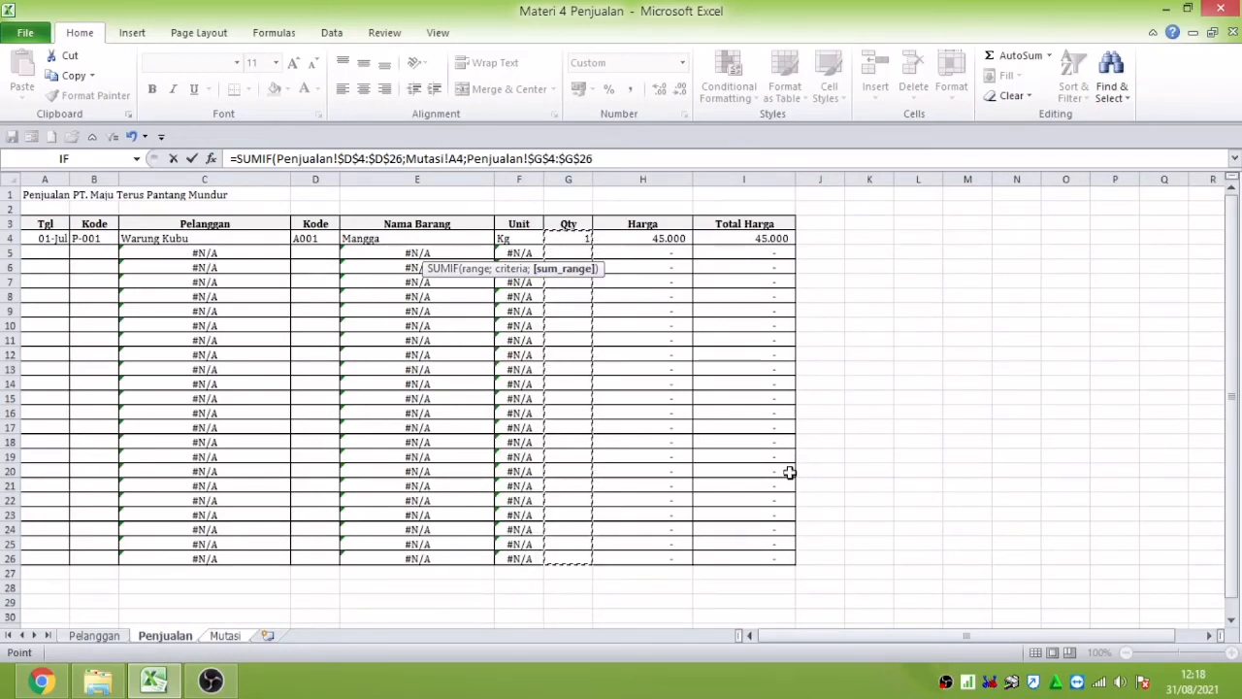
text())
key(Return)
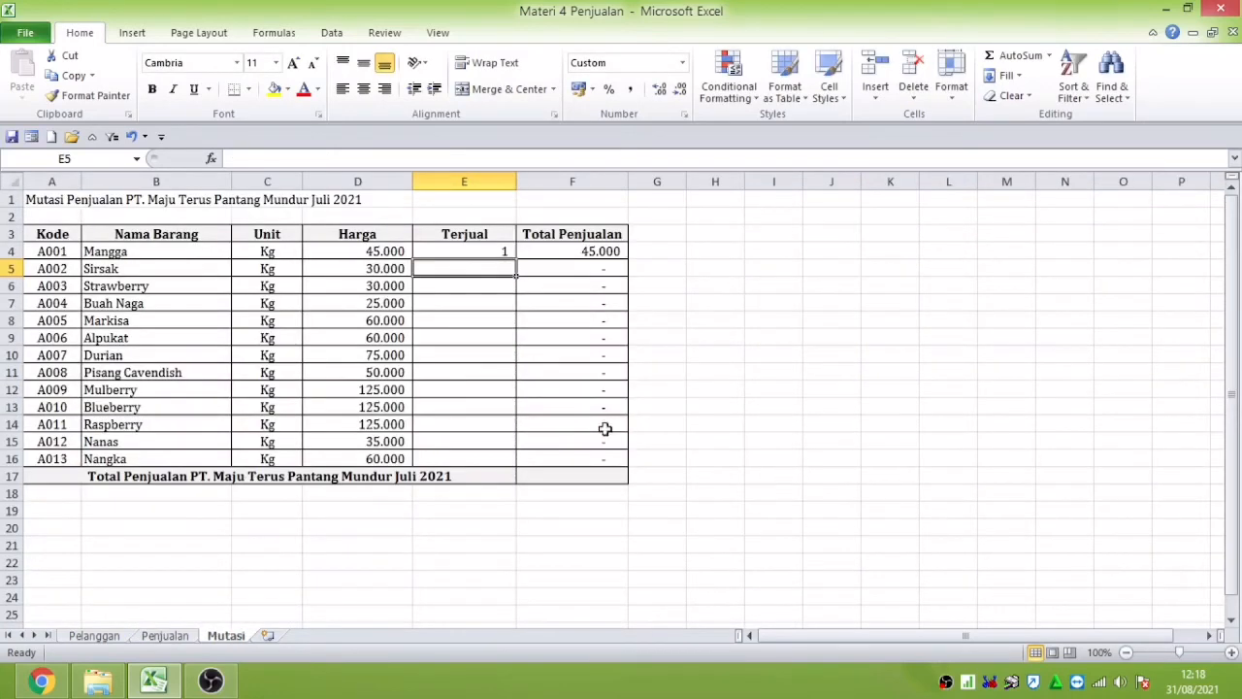
Step: Check the Terjual quantity in Mutasi E4 against the Qty in Penjualan G4
click(495, 248)
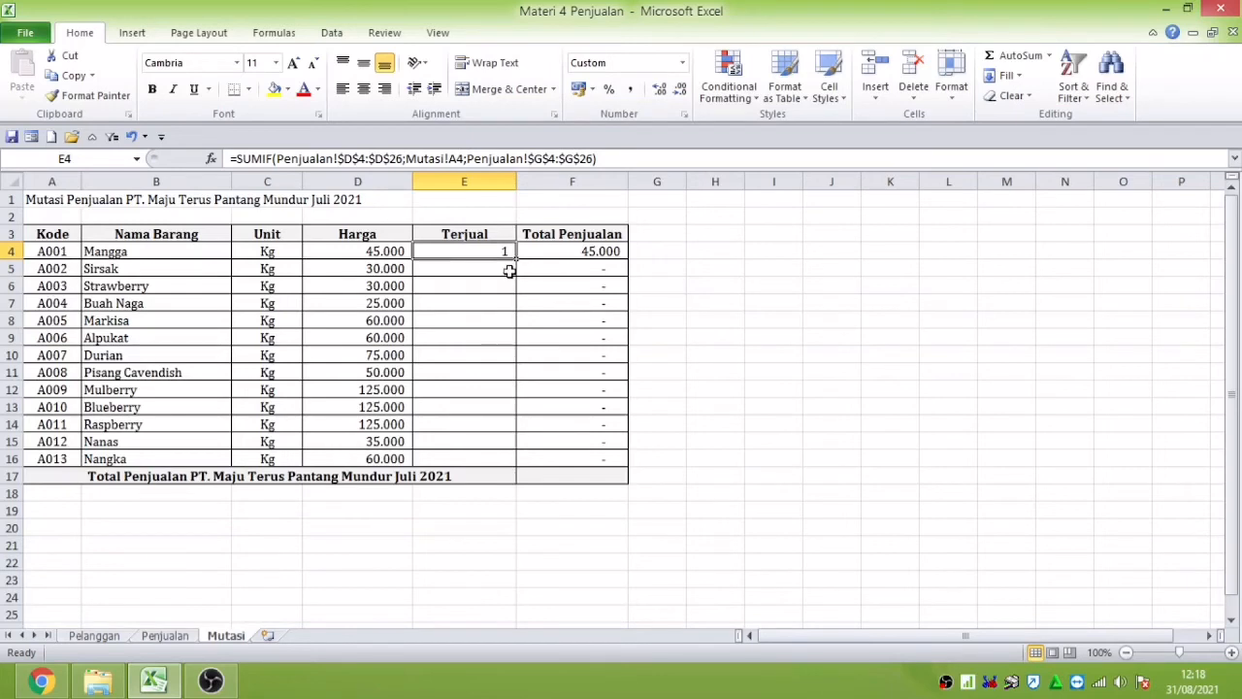
click(170, 636)
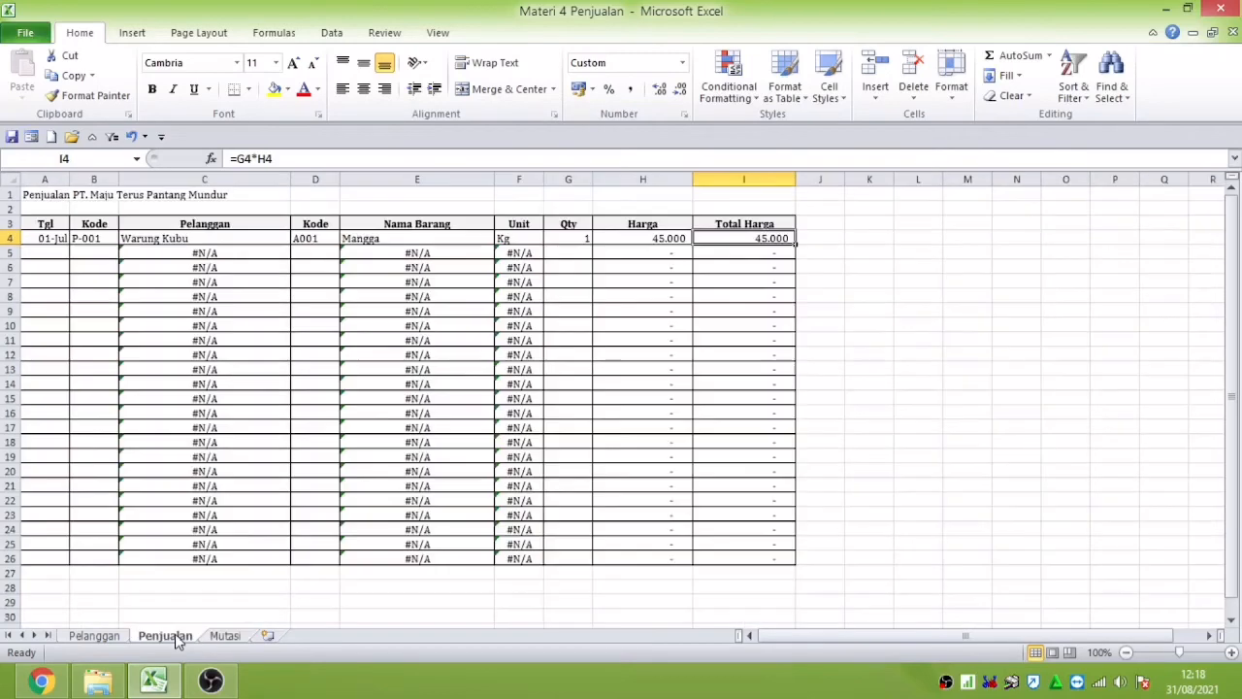
click(569, 239)
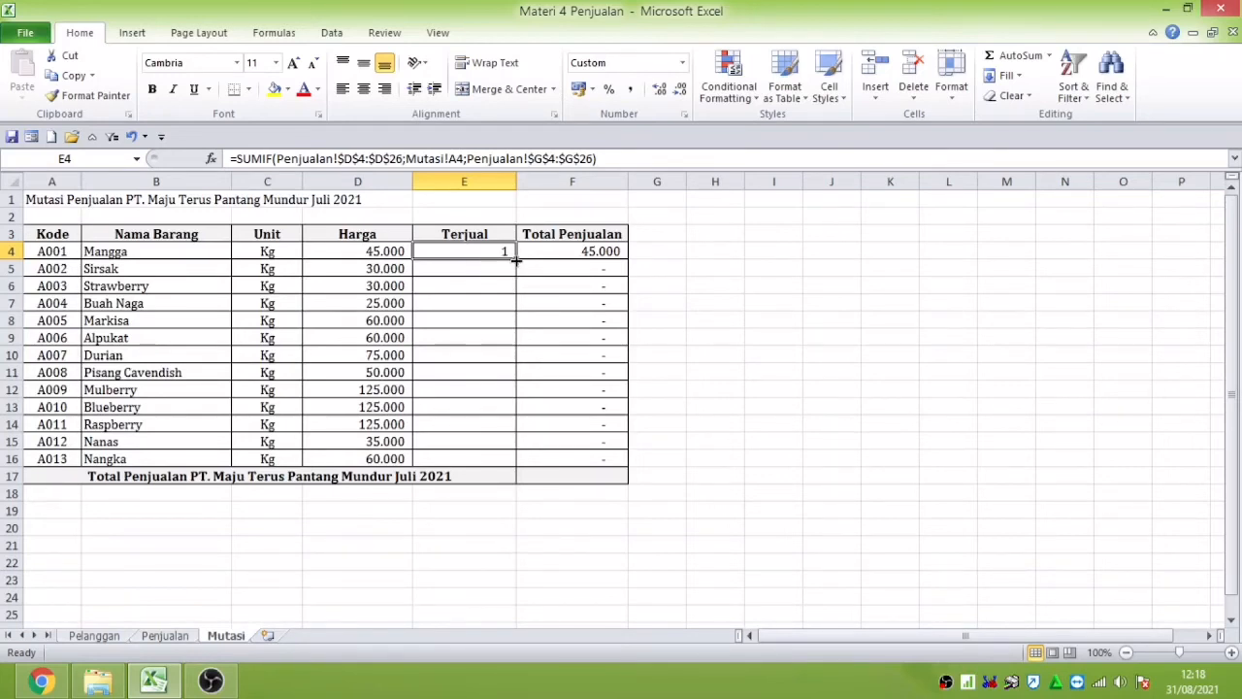
Step: Fill the Terjual SUMIF formula on Mutasi from E4 down to E16
drag(516, 259, 455, 462)
click(473, 437)
click(488, 251)
Step: Total the Total Penjualan column on Mutasi in F17 with =SUM(F4:F16)
click(605, 476)
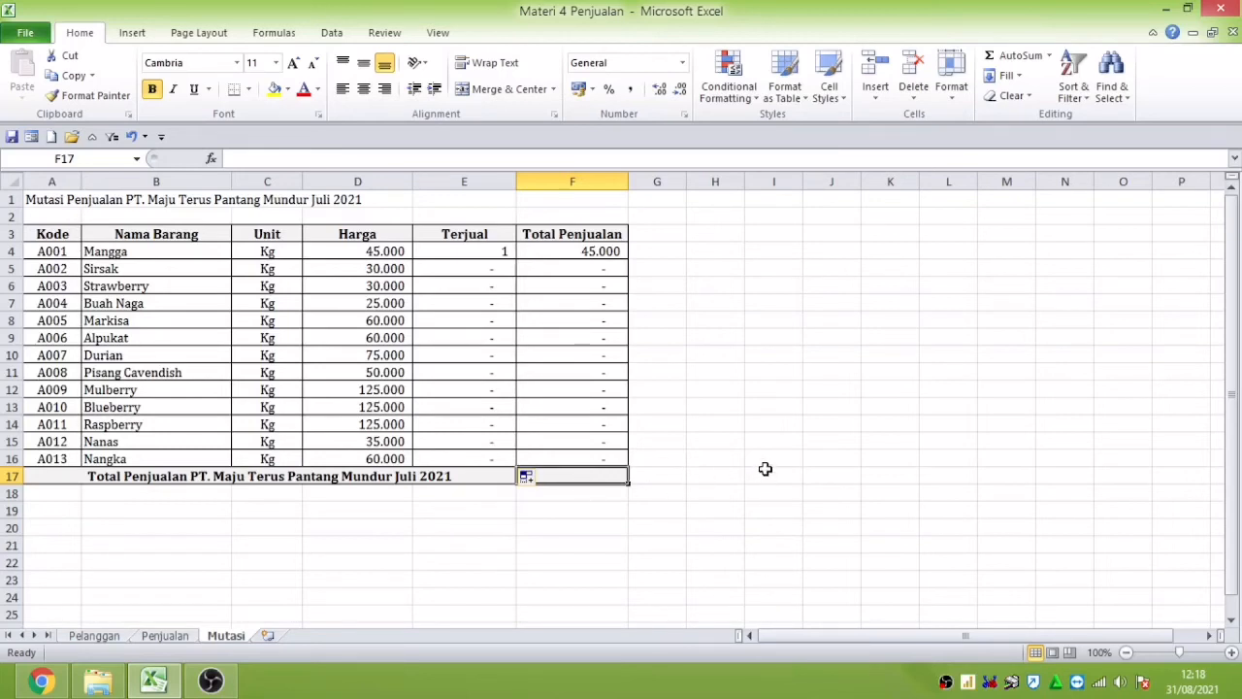
text(=)
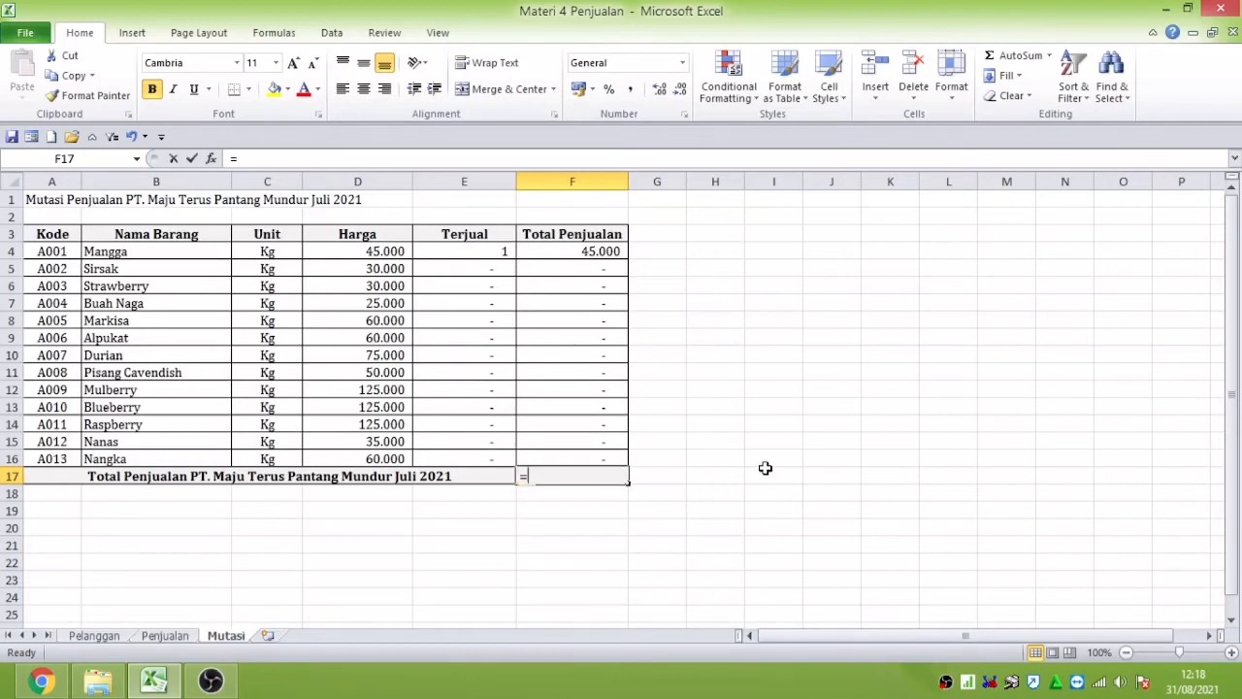
text(SUM()
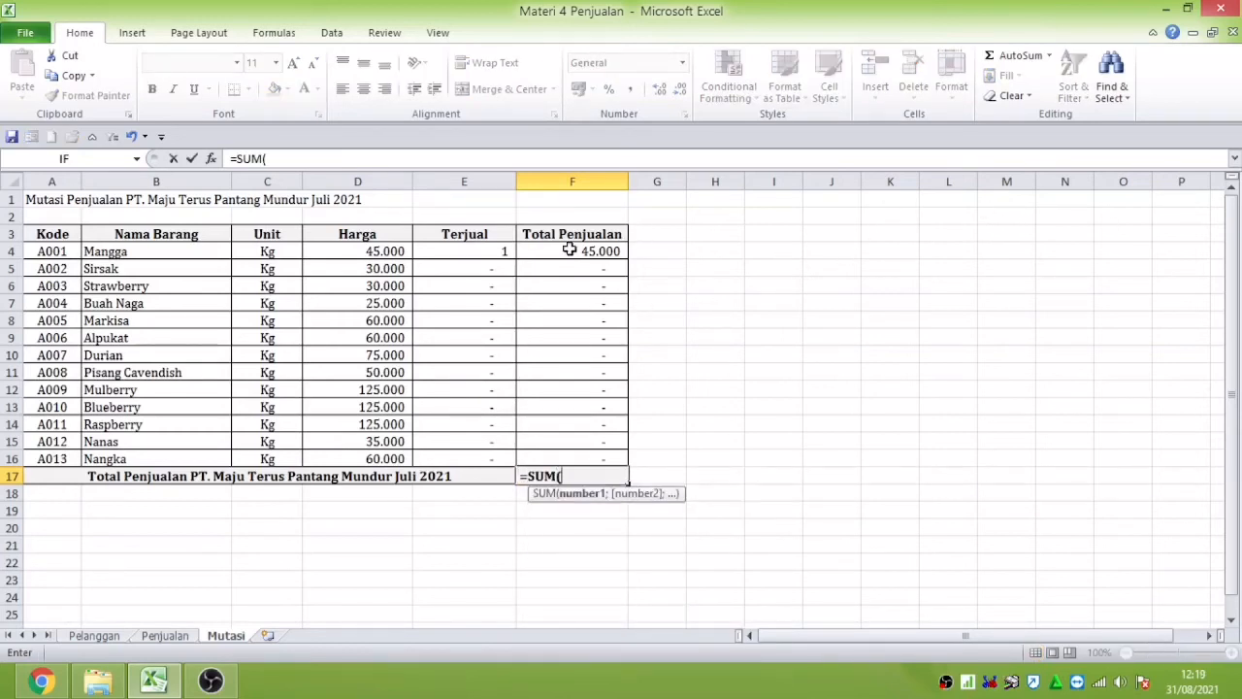
drag(574, 249, 592, 460)
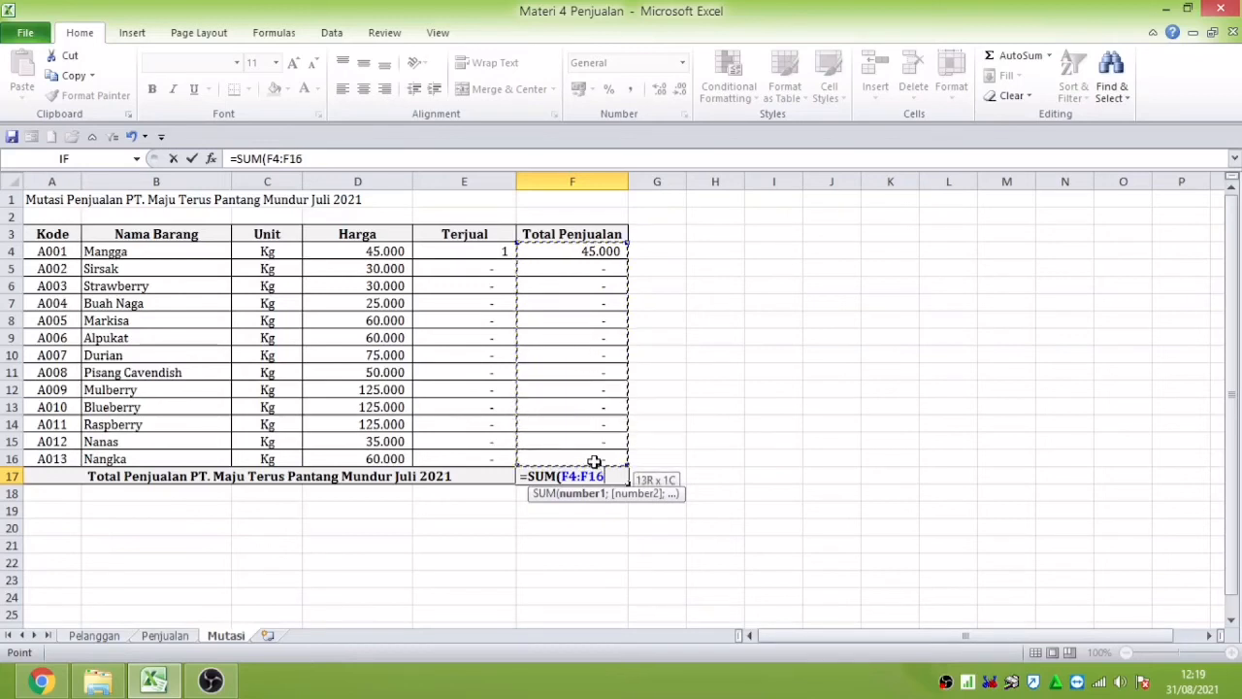
text())
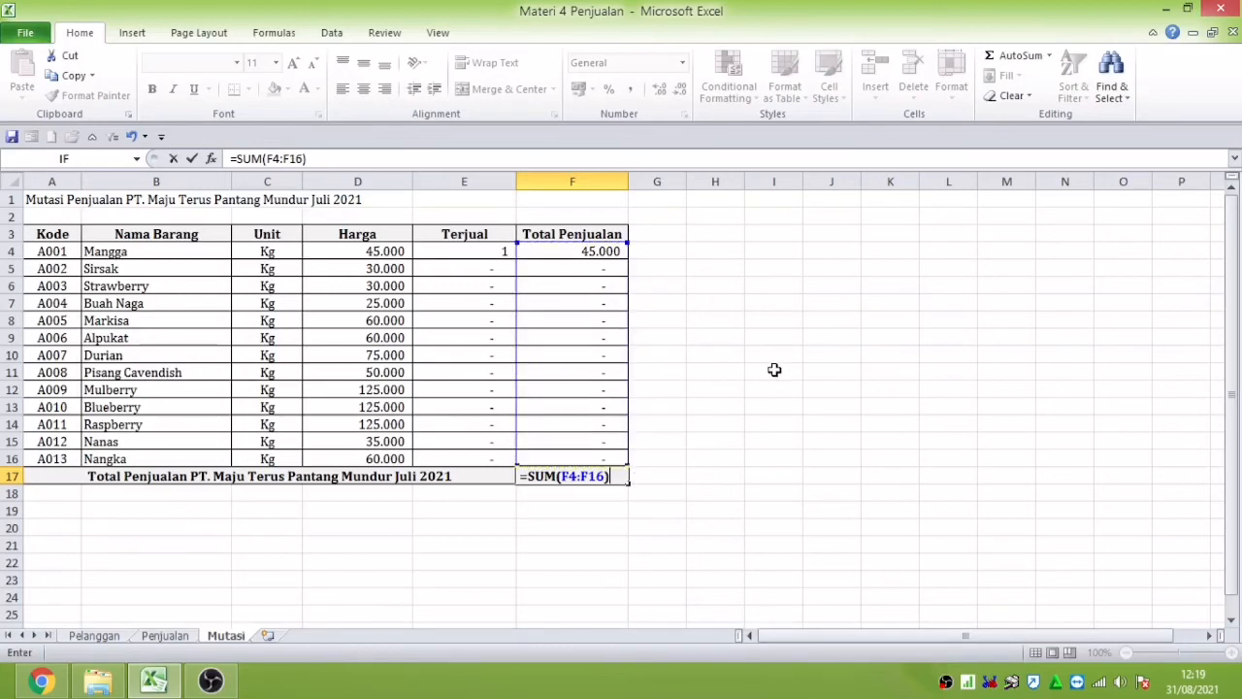
key(Return)
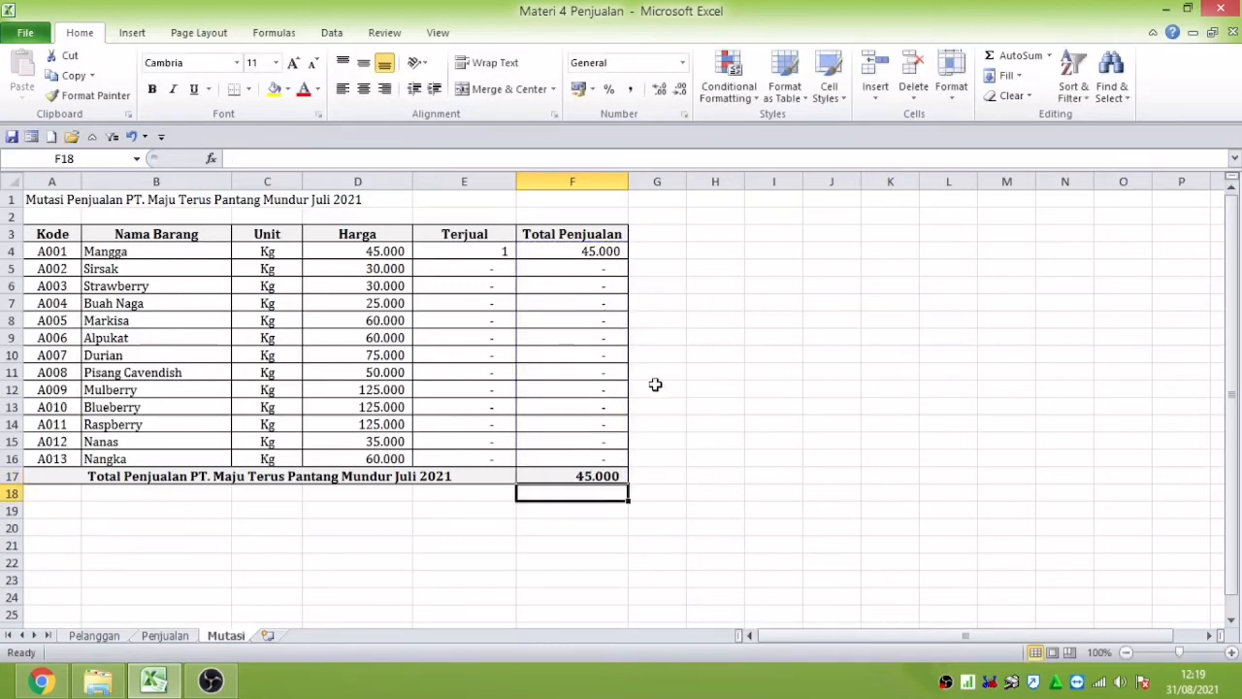
click(572, 476)
click(60, 475)
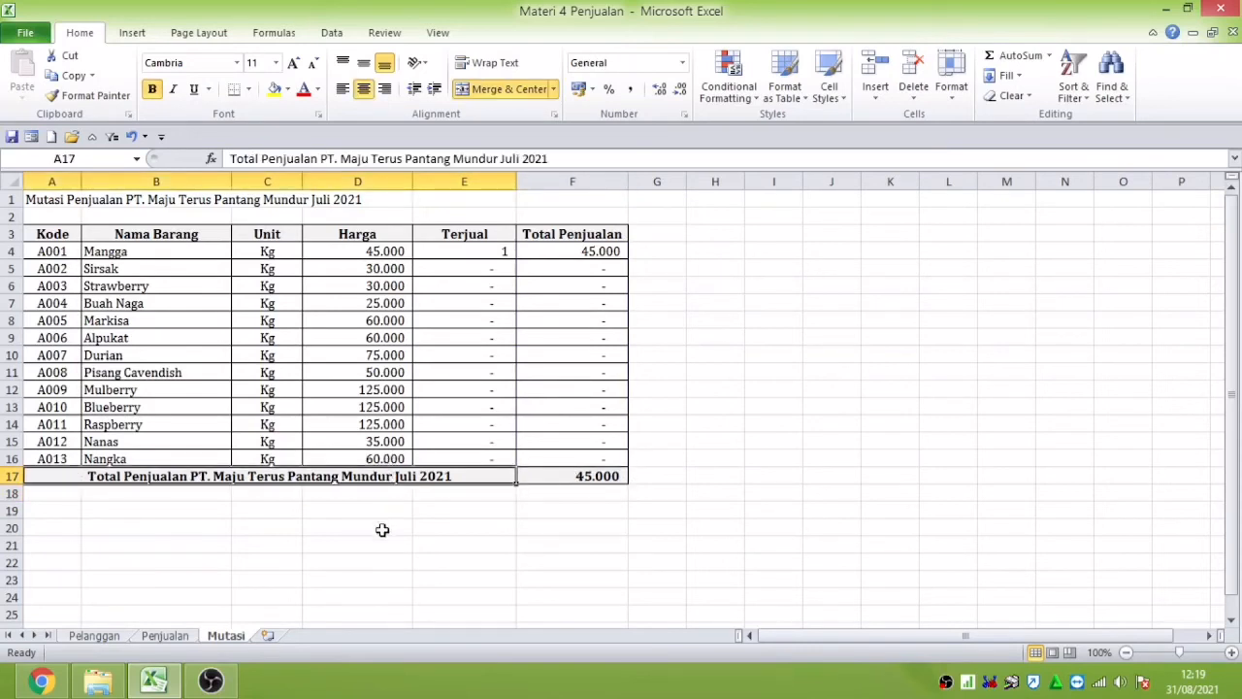
click(597, 474)
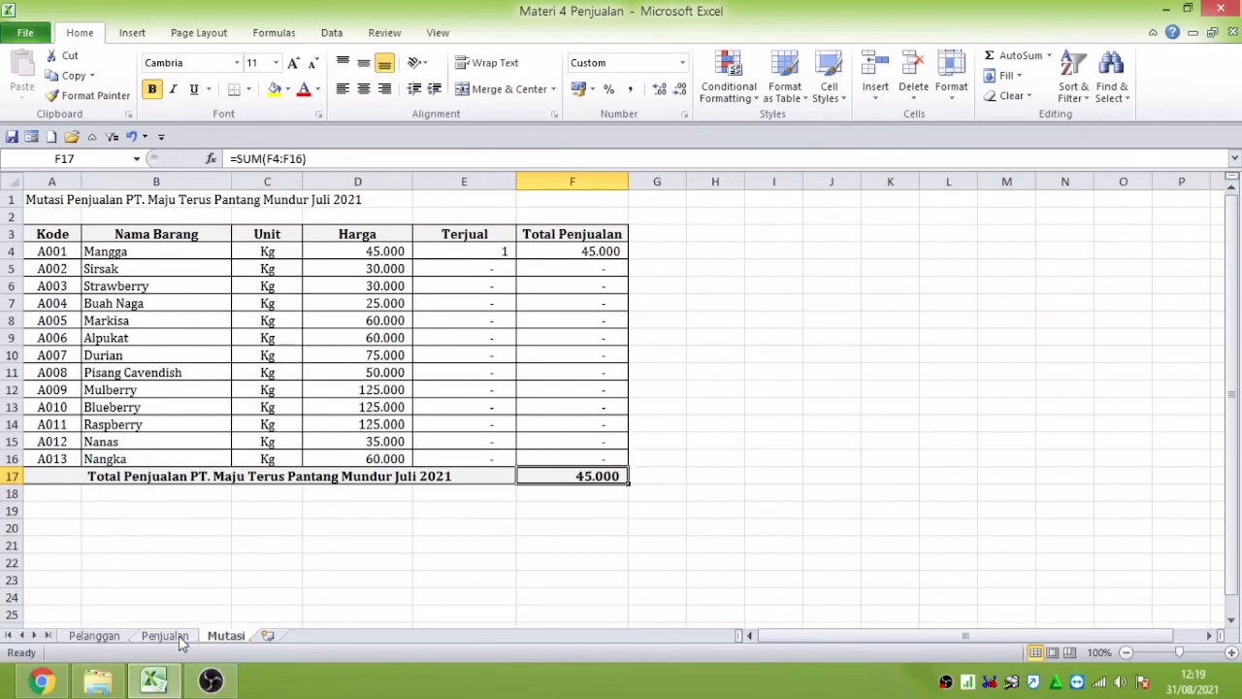
Step: Compare the first customer's Total Penjualan on Pelanggan with the customer code, name and Total Harga in Penjualan row 4
click(92, 638)
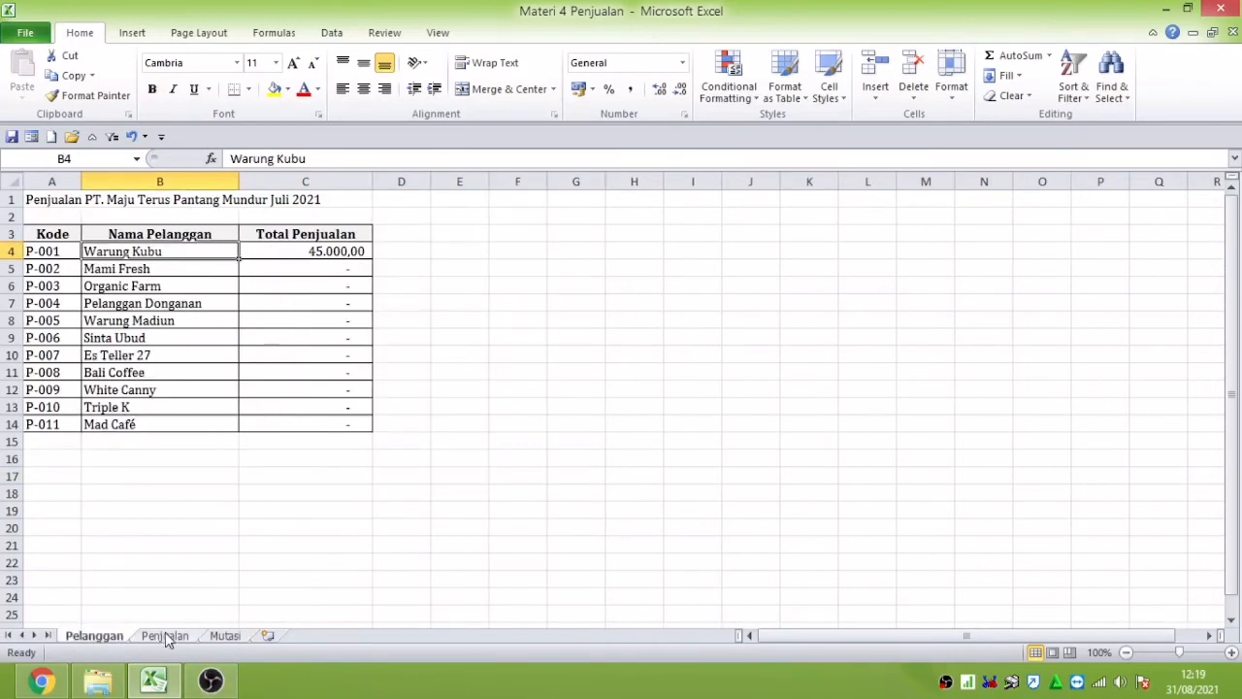
click(360, 251)
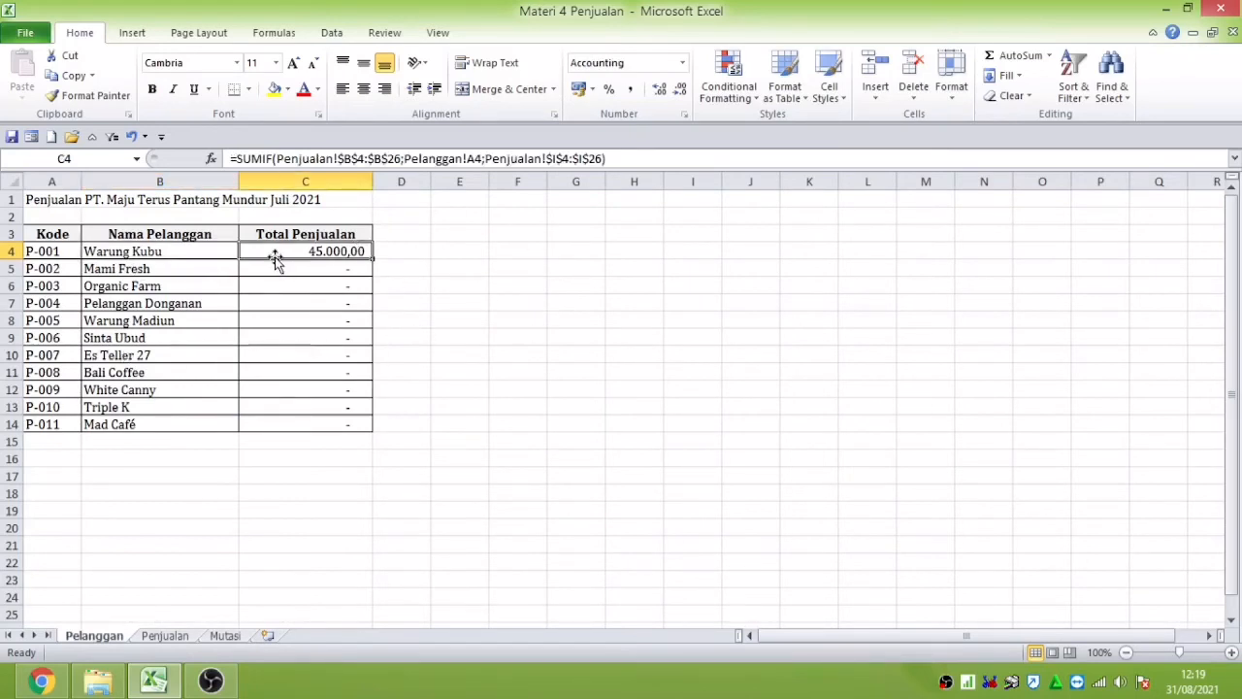
click(181, 636)
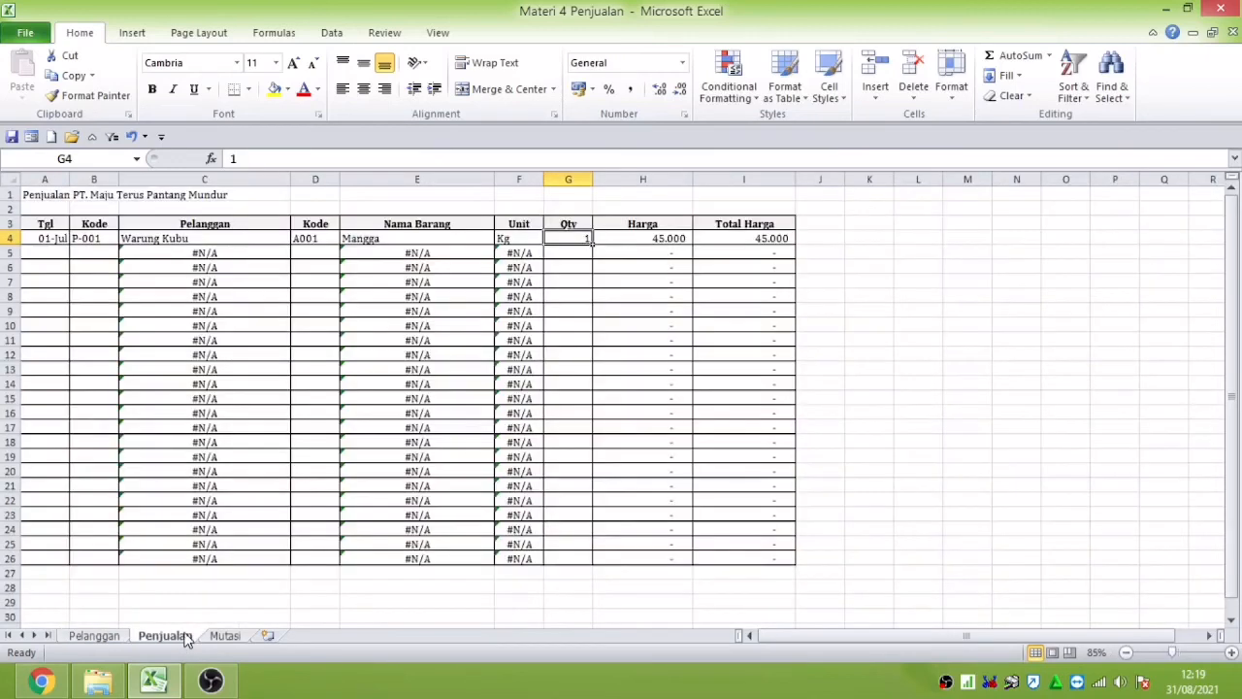
click(107, 242)
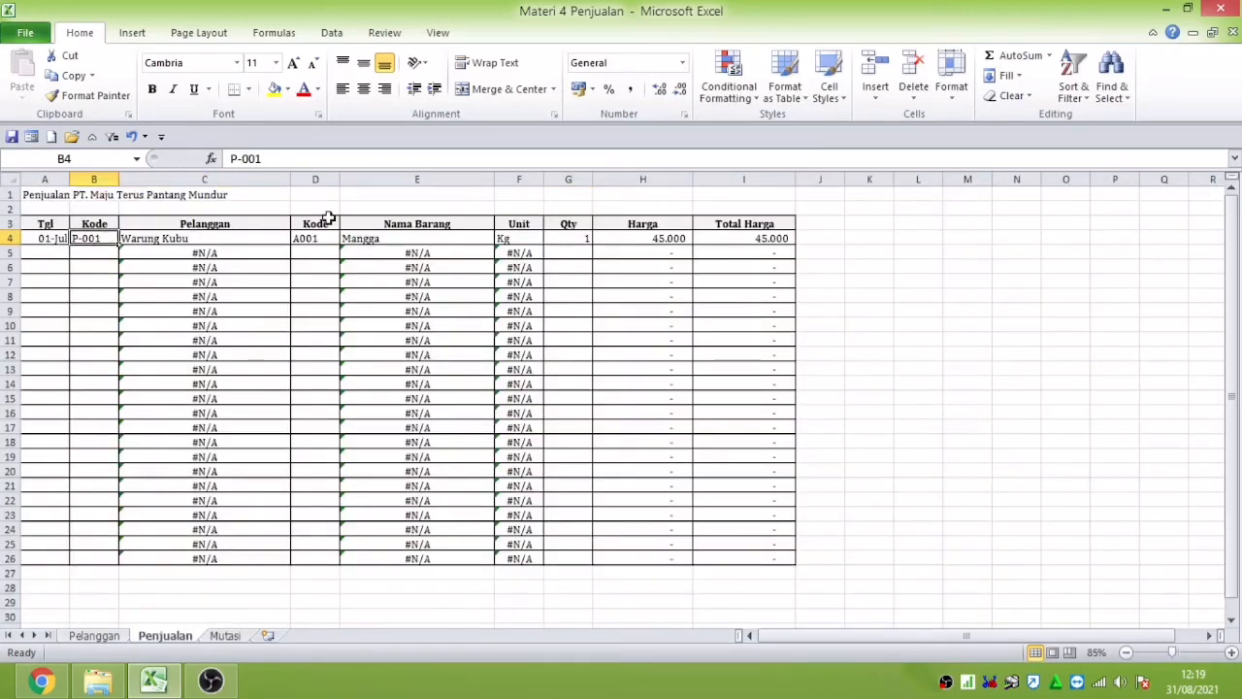
click(154, 241)
click(773, 243)
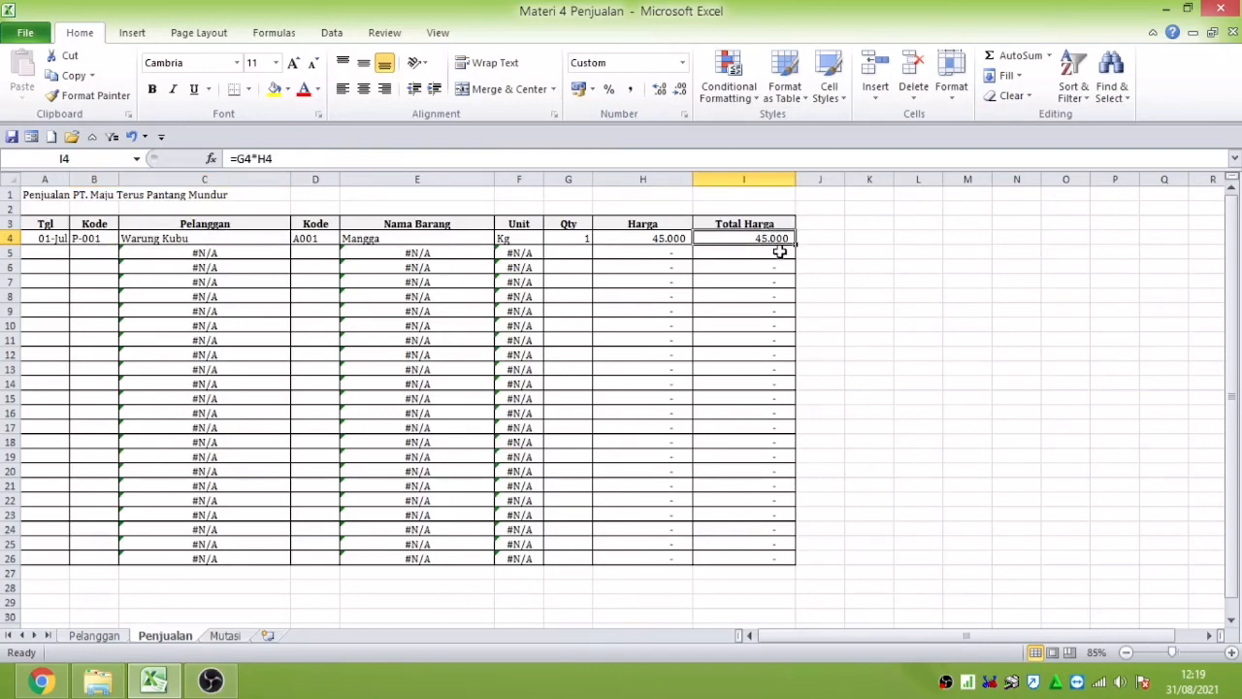
click(97, 635)
click(176, 634)
click(55, 255)
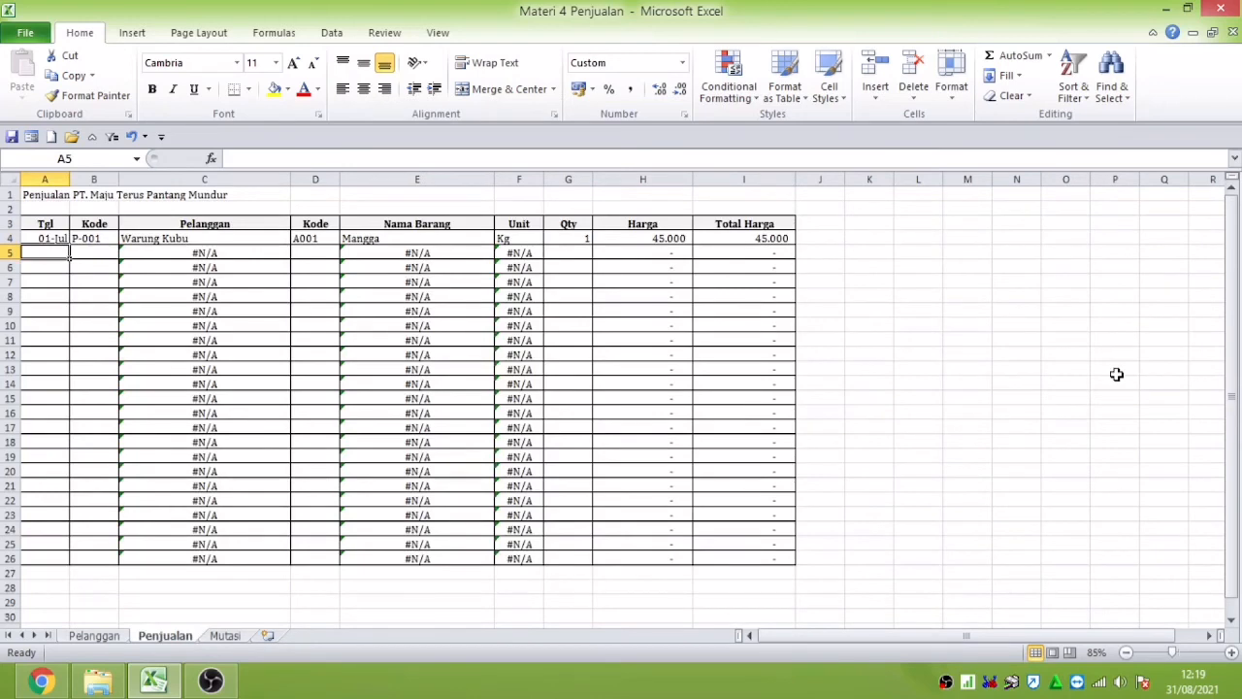
Step: Record the 5/7 sale in Penjualan row 5 with Mami Fresh's customer code, item code A003 and Qty 3
text(5/7)
key(Right)
text(P-002)
key(Right)
key(Right)
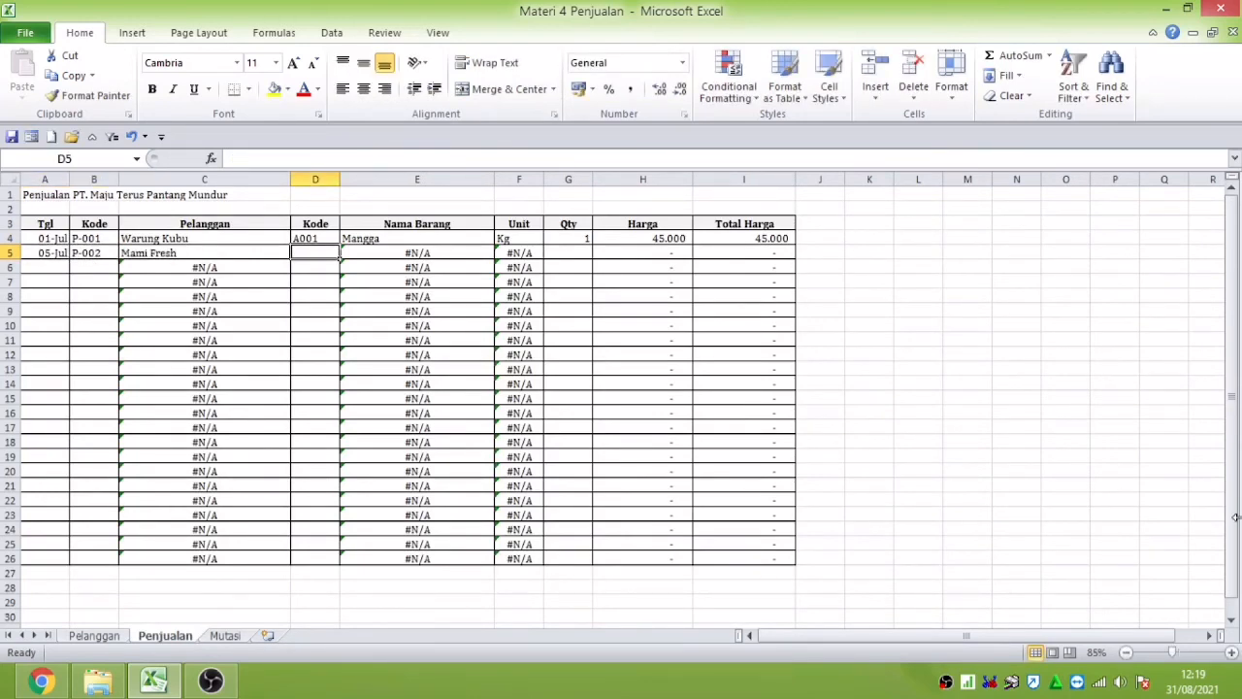
text(A003)
key(Right)
key(Right)
key(Right)
text(3)
key(Down)
Step: Record the 9/7 sale in Penjualan row 6 with Organic Farm's customer code, item code A004 and Qty 50
key(Left)
key(Left)
key(Left)
key(Left)
key(Left)
key(Left)
text(9/7)
key(Right)
text(P-003)
key(Right)
key(Right)
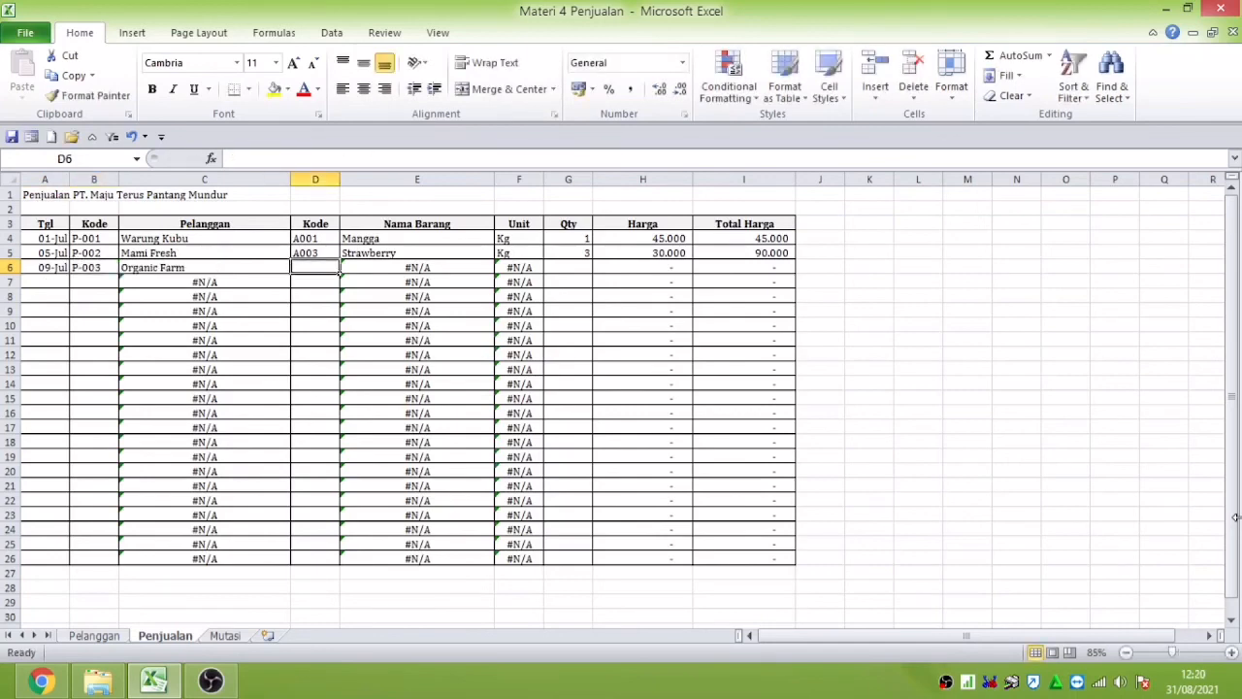
text(A004)
key(Right)
key(Right)
key(Right)
text(50)
key(Down)
Step: Record the 10/7 sale in Penjualan row 7 with Bali Coffee's customer code, item code A009 and Qty 1
key(Left)
key(Left)
key(Left)
key(Left)
key(Left)
key(Left)
text(10/7)
key(Right)
text(P-008)
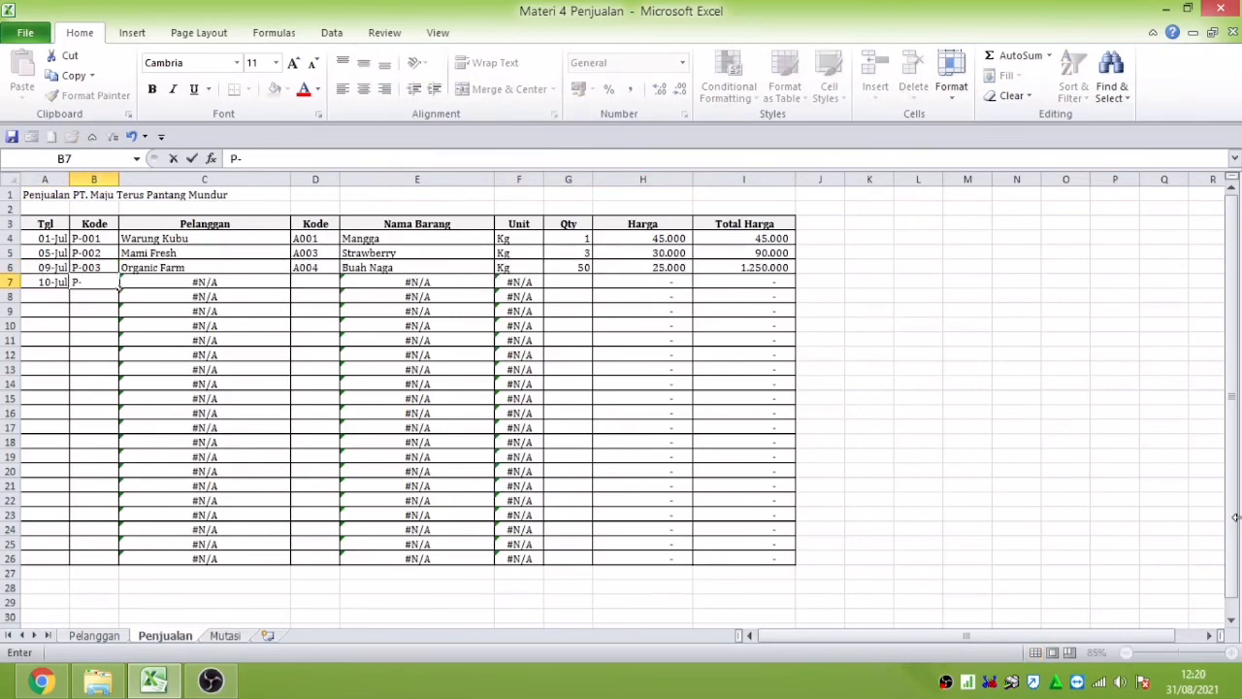
key(Right)
key(Right)
text(A009)
key(Right)
key(Right)
key(Right)
text(1)
key(Down)
Step: Record the 15/7 sale in Penjualan row 8 with Pelanggan Donganan's customer code, item code A001 and Qty 20
key(Left)
key(Left)
key(Left)
key(Left)
key(Left)
key(Left)
text(15/7P-004)
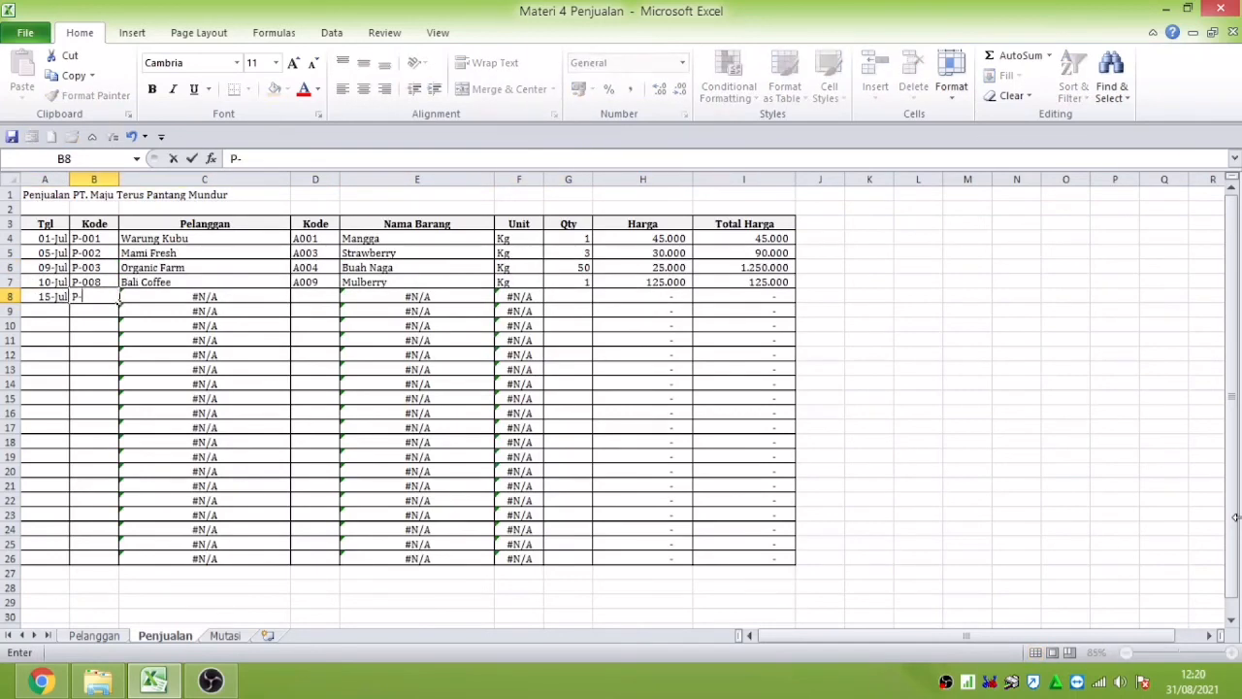
key(Right)
key(Right)
text(A001)
key(Right)
key(Right)
key(Right)
text(20)
key(Down)
Step: Record the 20/7 sale in Penjualan row 9 with Organic Farm's customer code, item code A003 and Qty 100
key(Left)
key(Left)
key(Left)
key(Left)
key(Left)
key(Left)
text(20/7)
key(Right)
text(P-003)
key(Right)
key(Right)
text(A003)
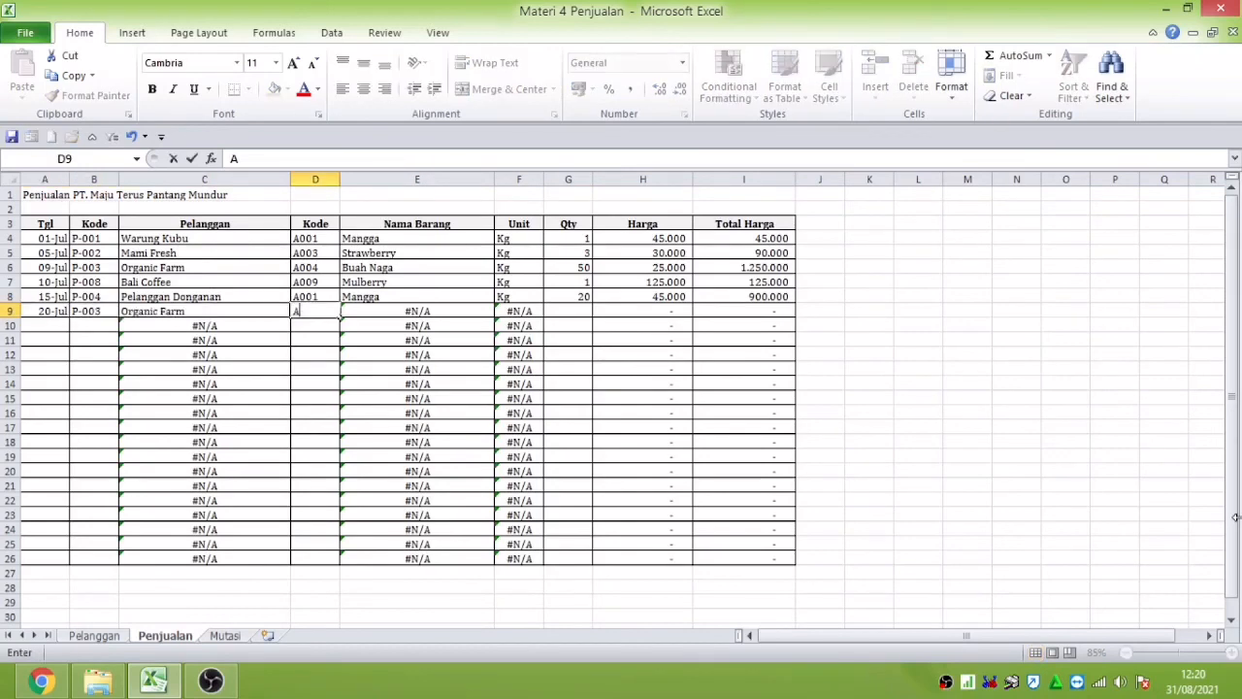
key(Right)
key(Right)
key(Right)
text(100)
key(Right)
key(Down)
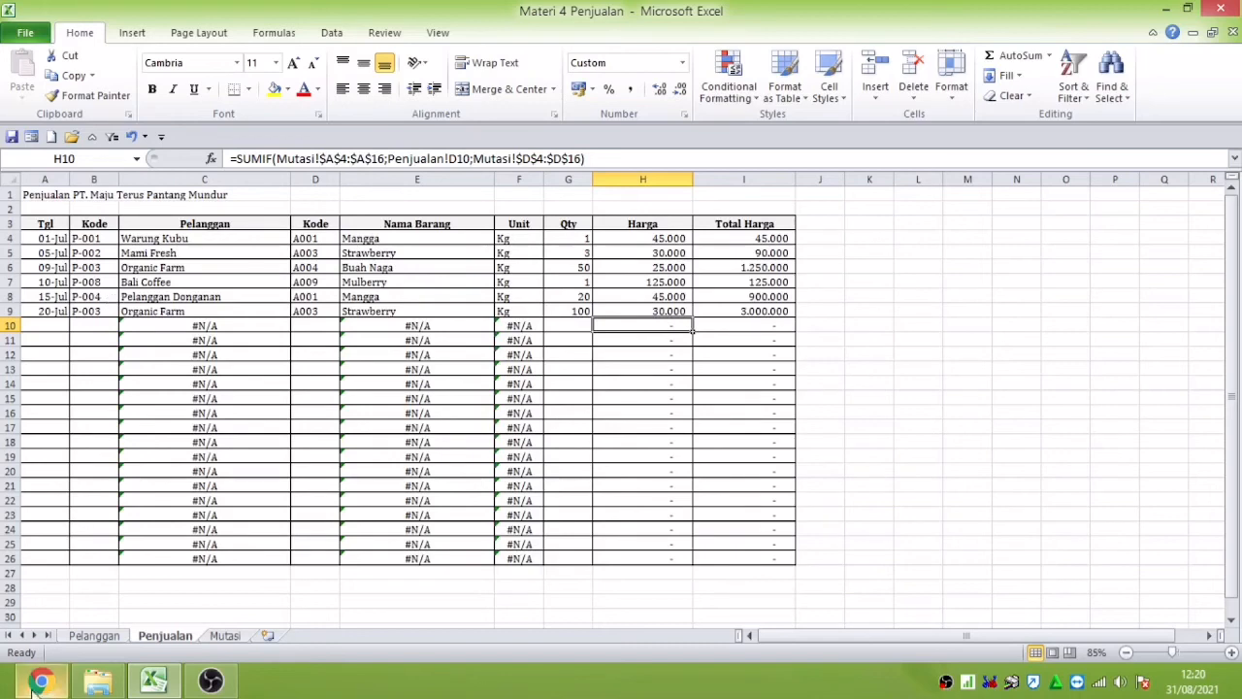
Step: Review the Total Penjualan SUMIF results per customer on Pelanggan, from C4 down to C11
click(93, 635)
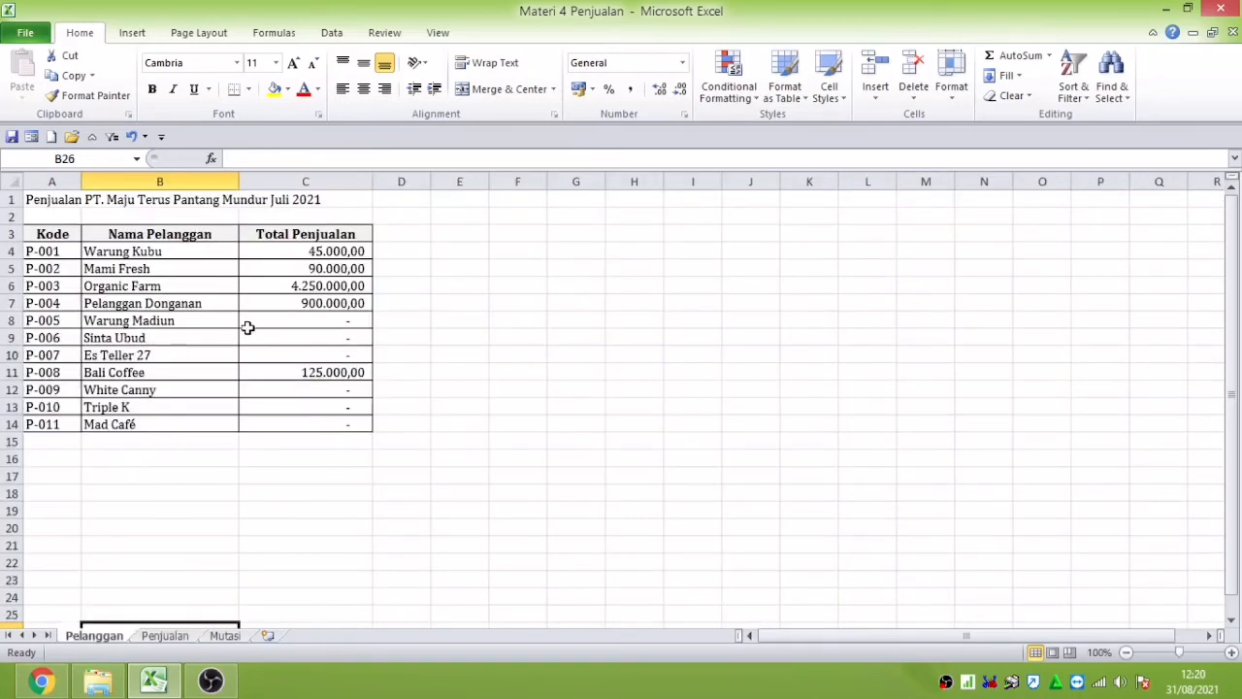
click(356, 281)
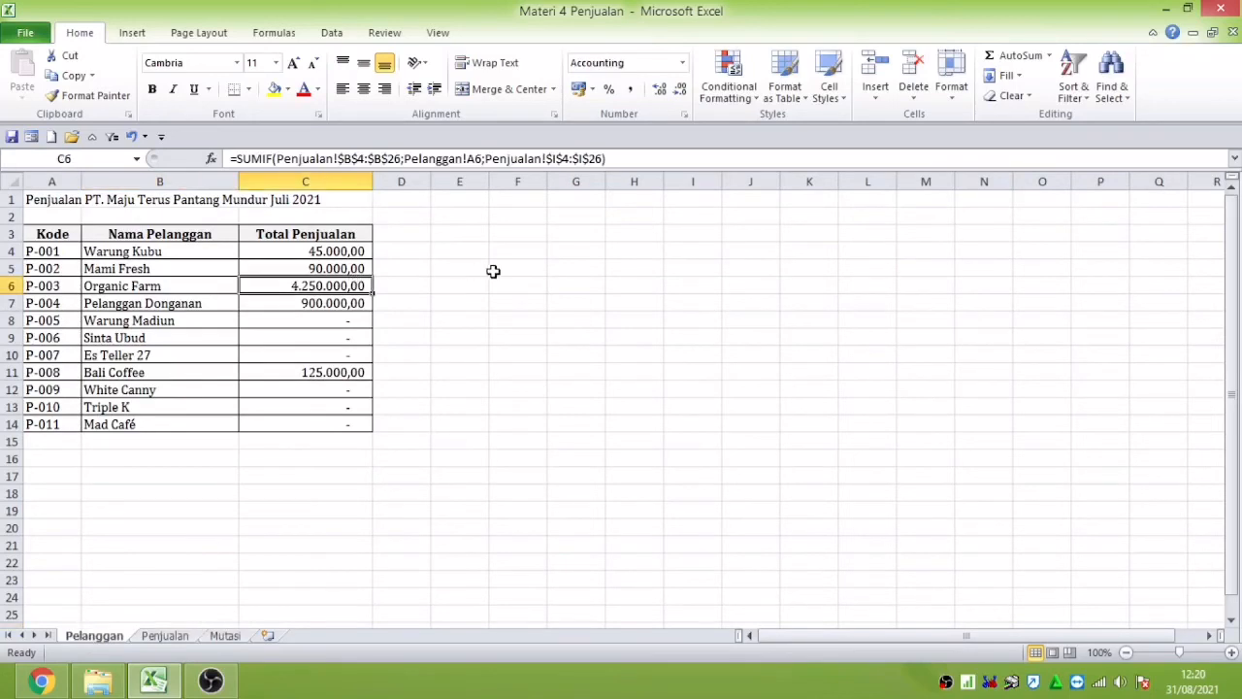
key(Up)
key(Up)
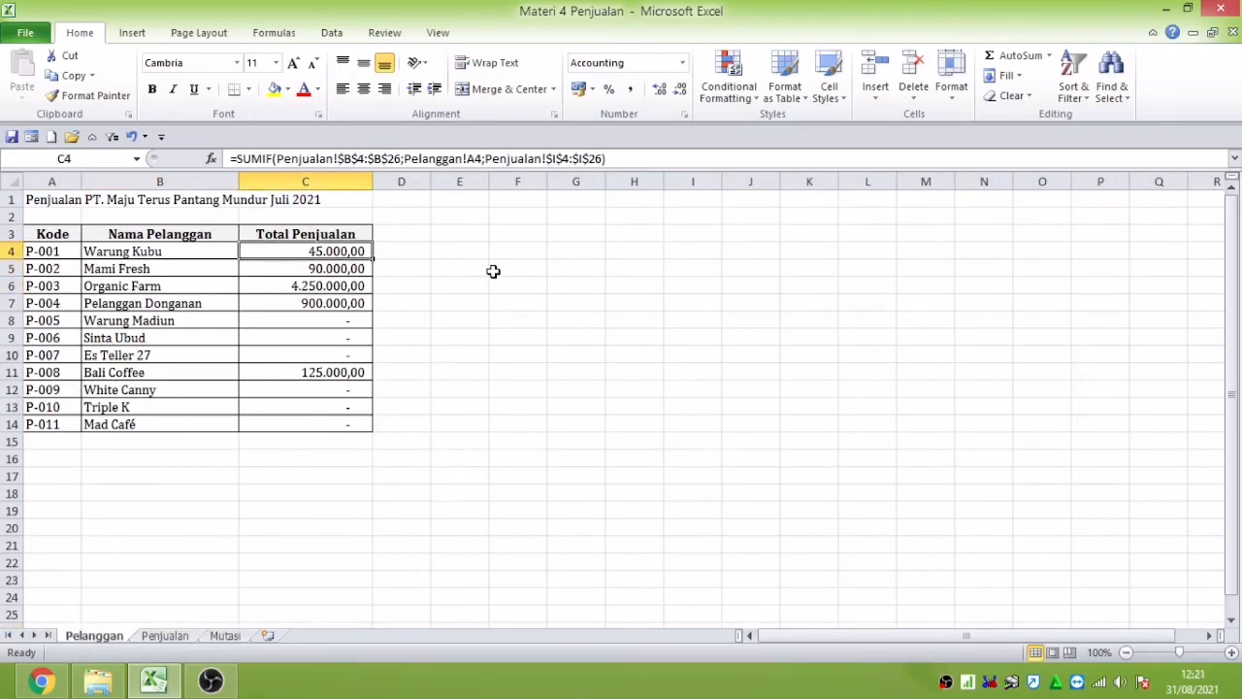
key(Down)
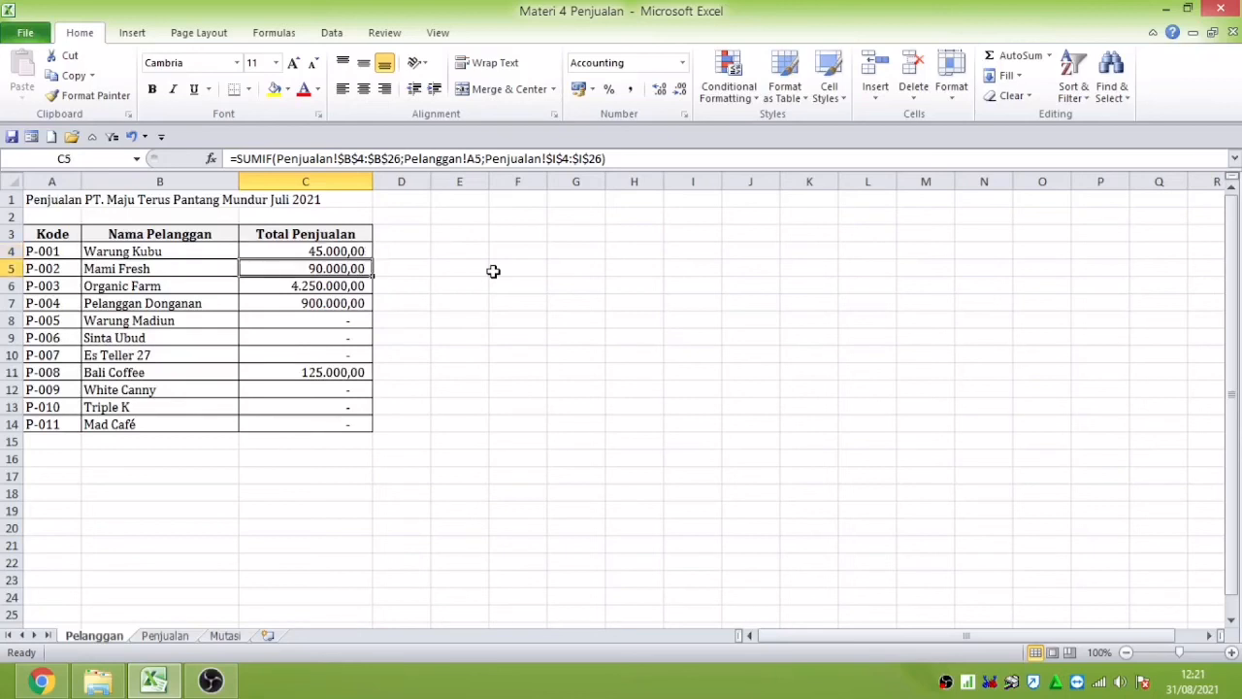
key(Down)
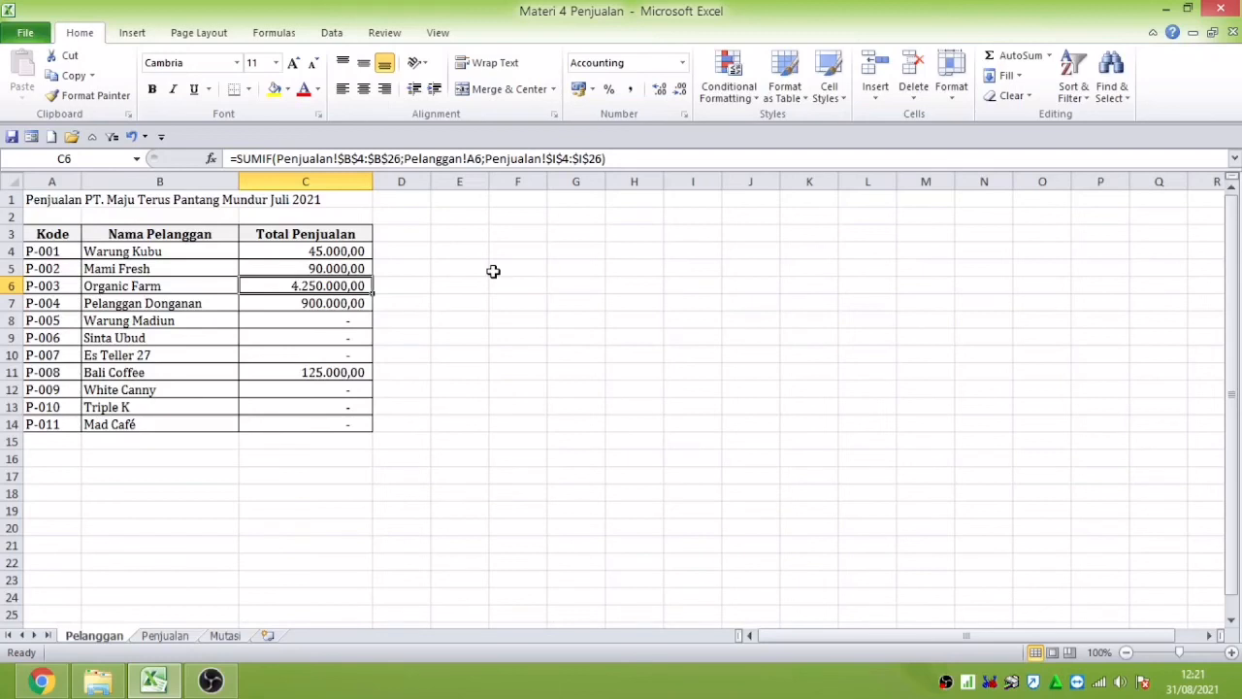
key(Down)
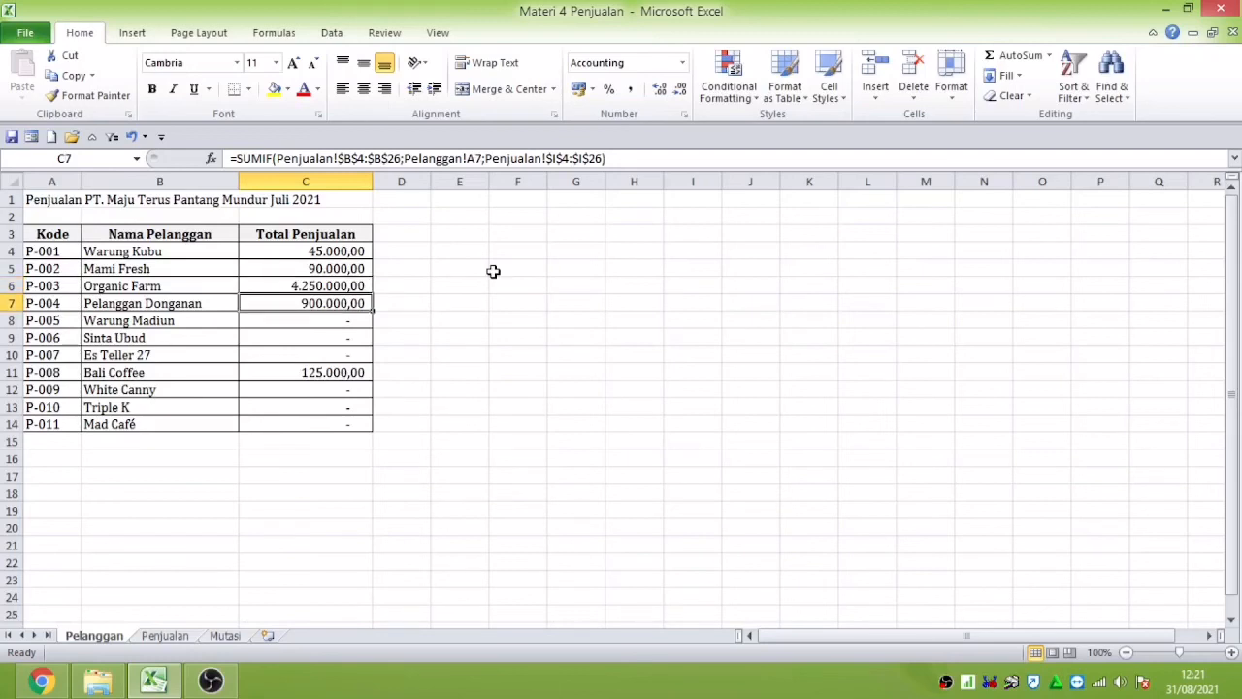
key(Down)
key(Down)
key(Down)
key(Down)
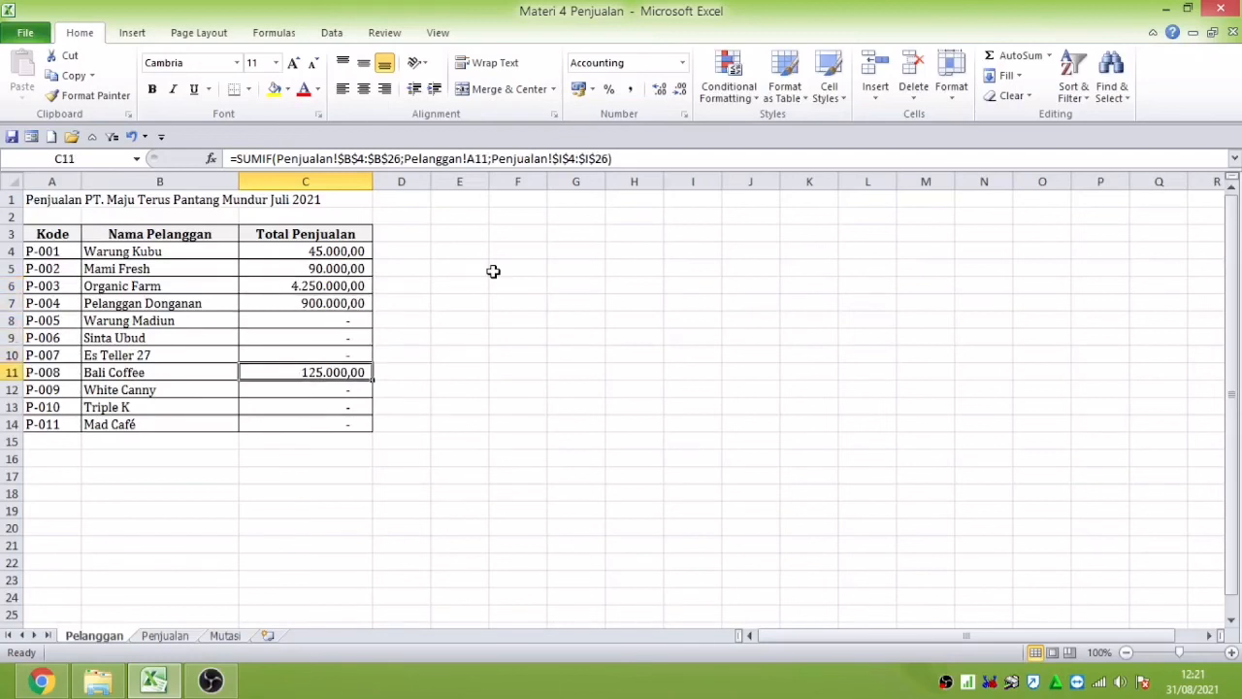
Step: Check the Total Harga entries for Bali Coffee in I7 and Organic Farm in I9 on Penjualan
click(174, 638)
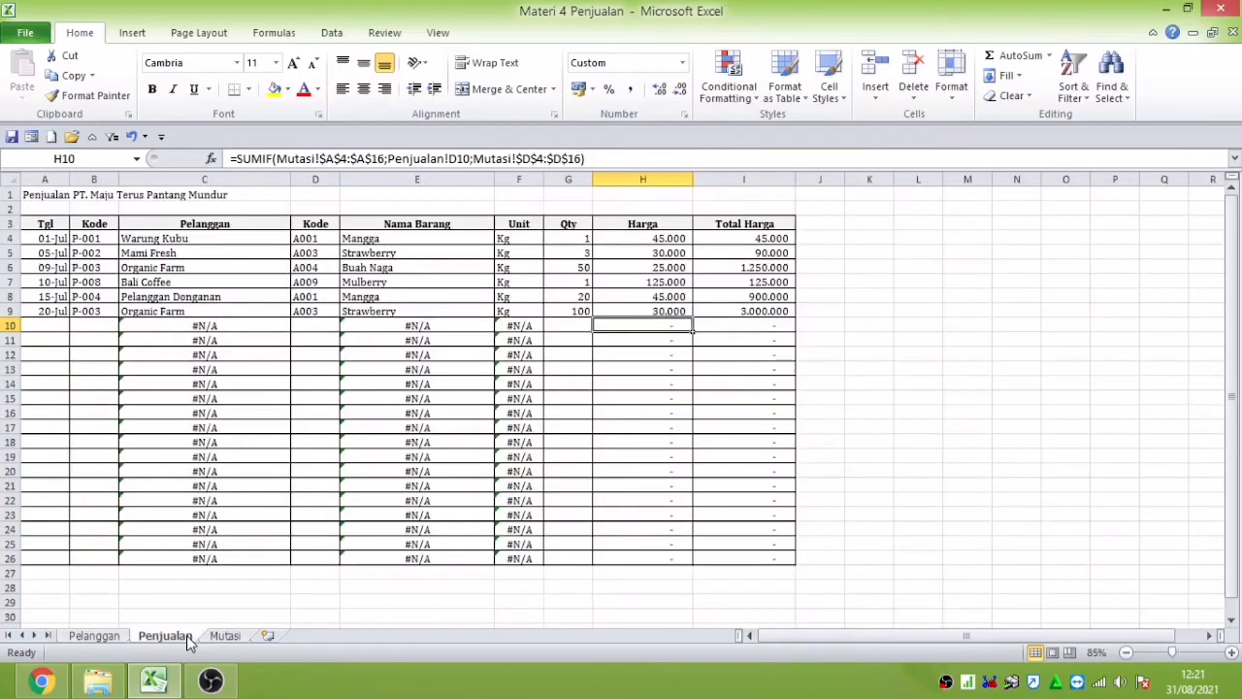
click(769, 282)
click(765, 310)
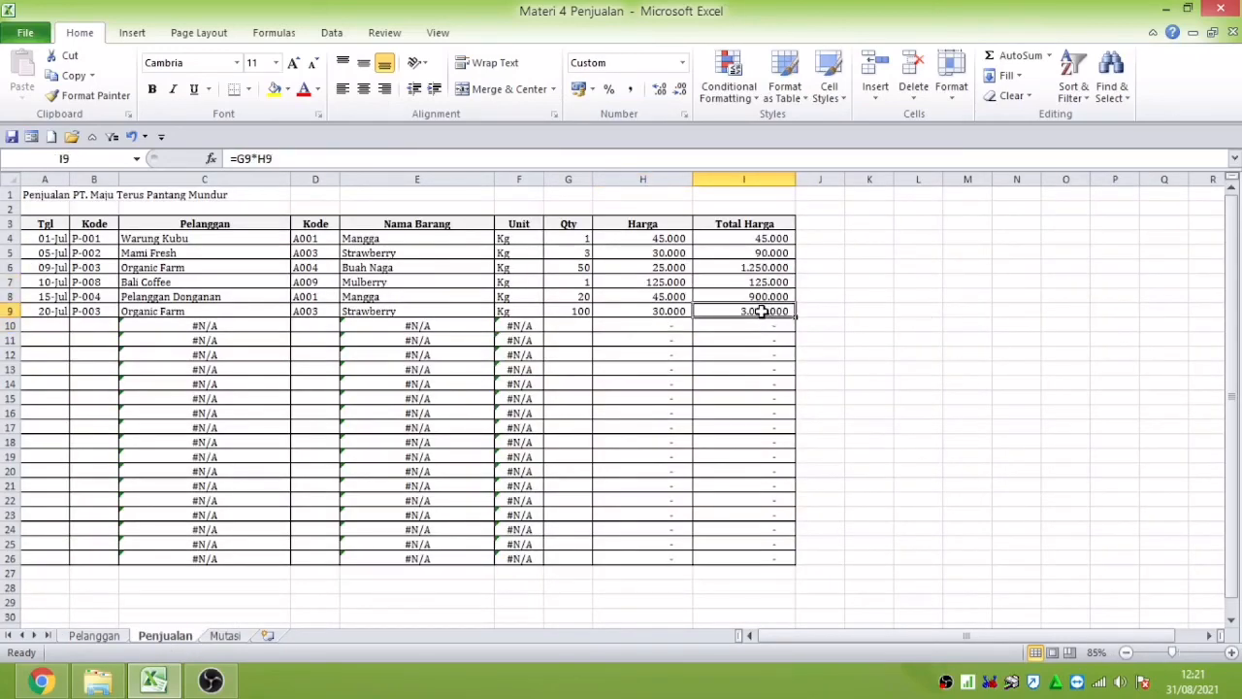
Step: Compare the Terjual quantities and sales totals on Mutasi with the Penjualan entries and the Pelanggan totals
click(227, 635)
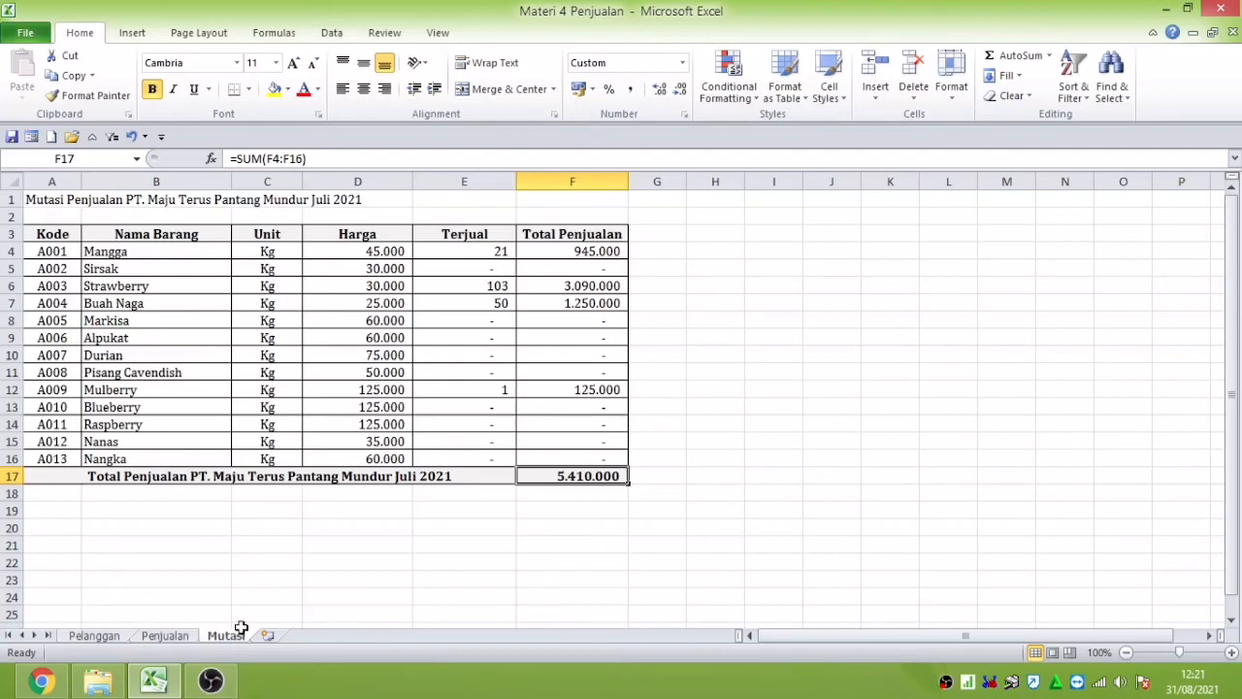
click(469, 255)
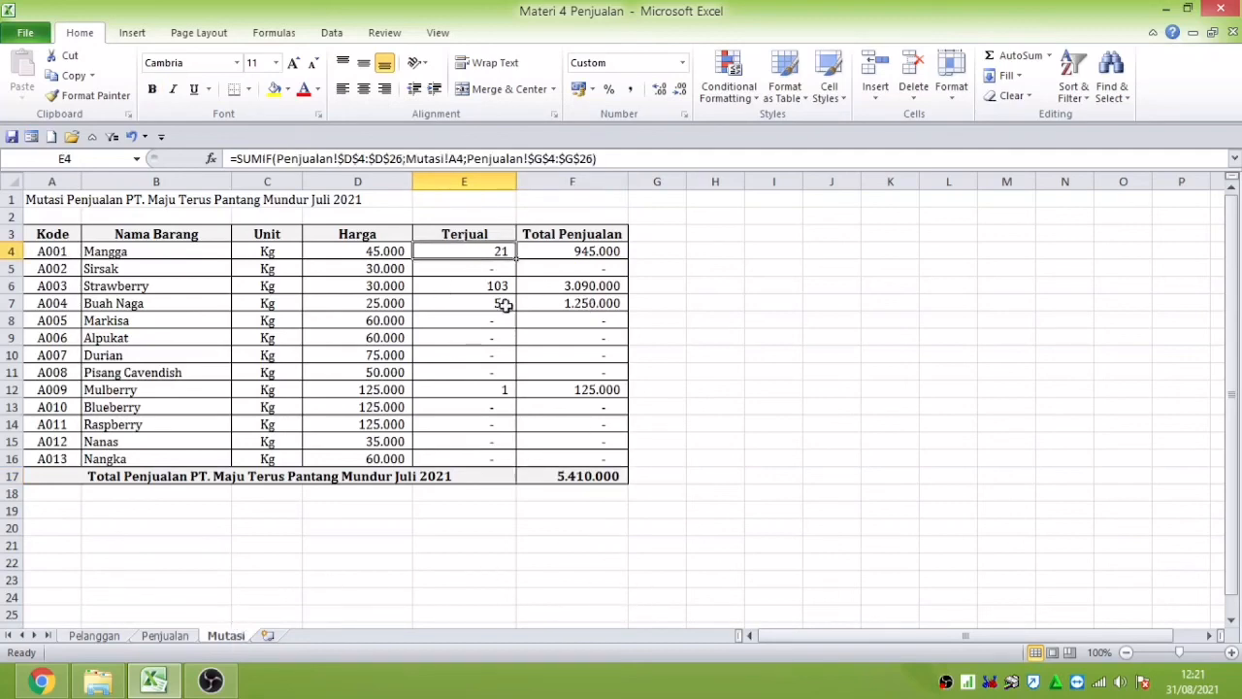
click(177, 636)
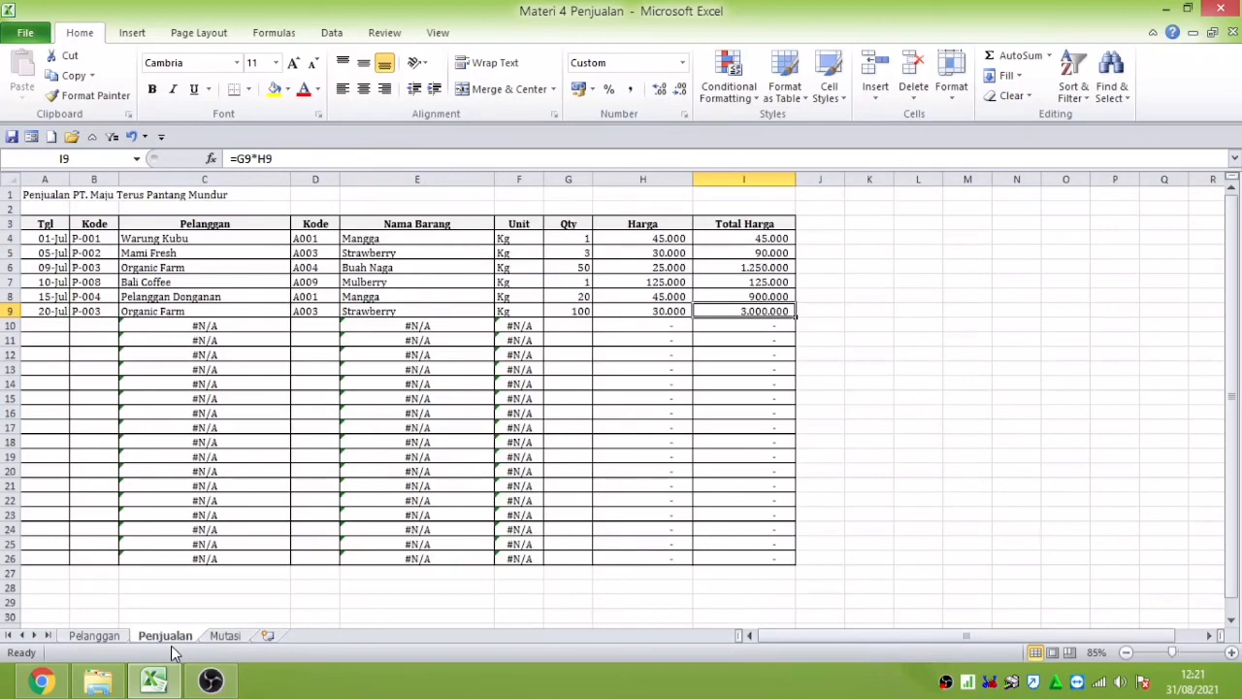
click(224, 637)
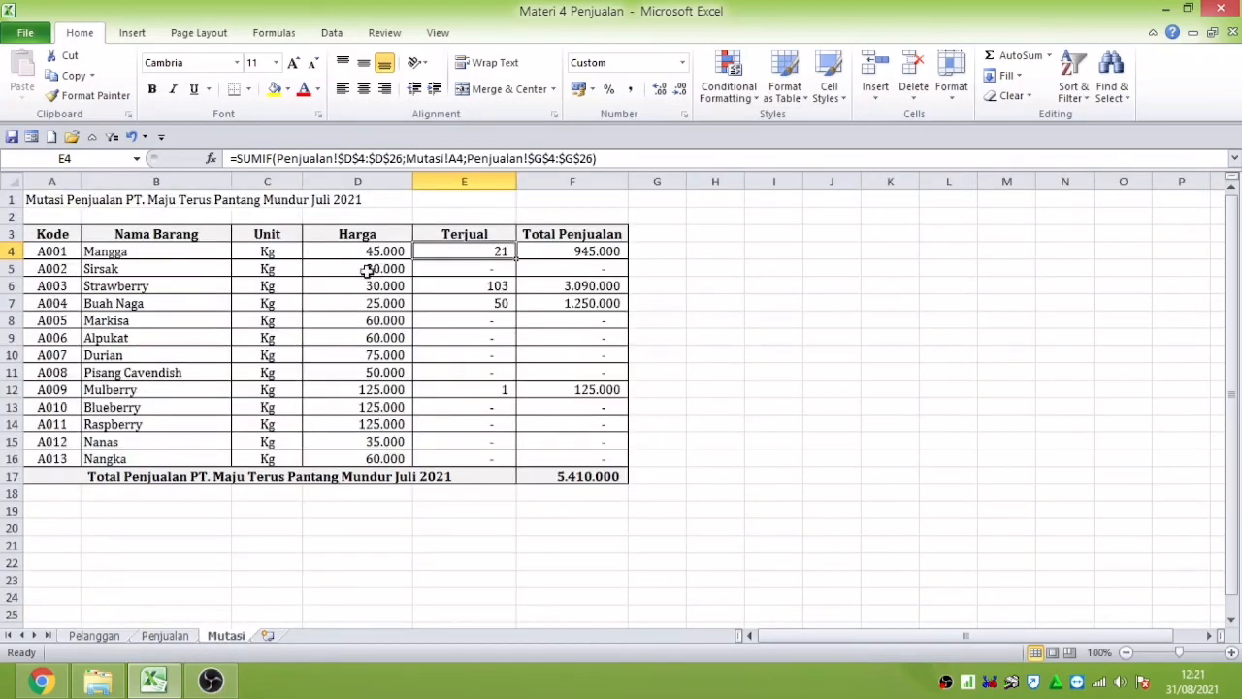
click(109, 637)
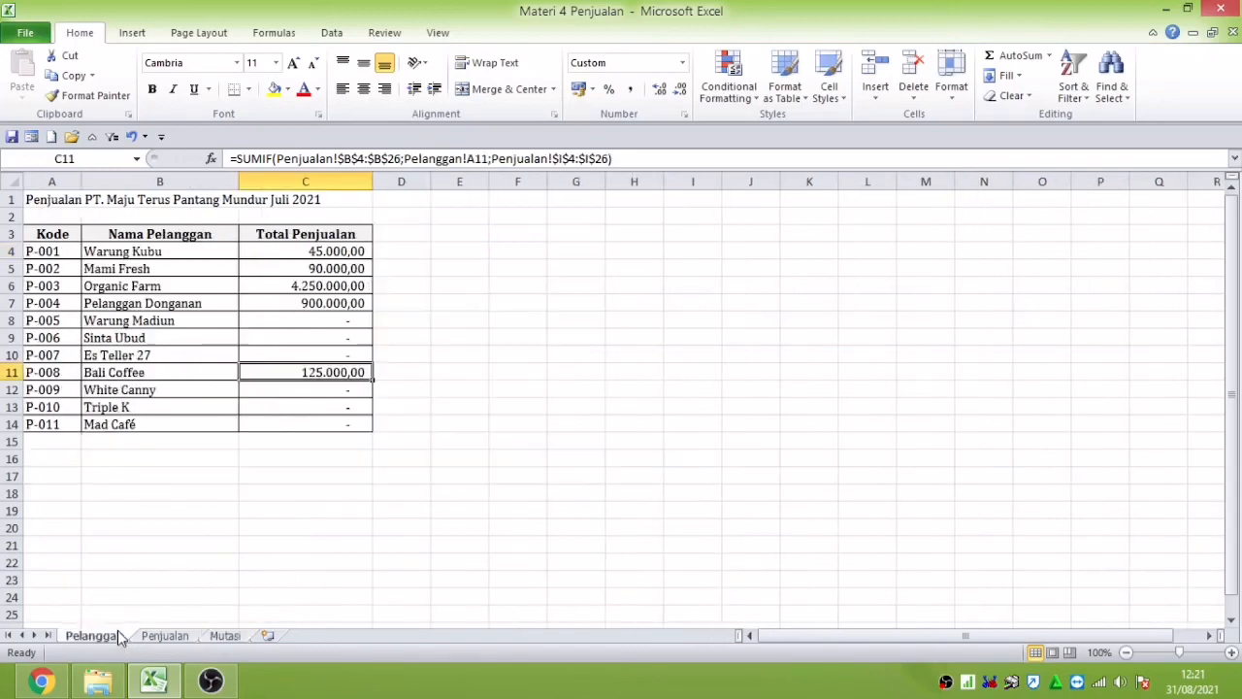
click(226, 636)
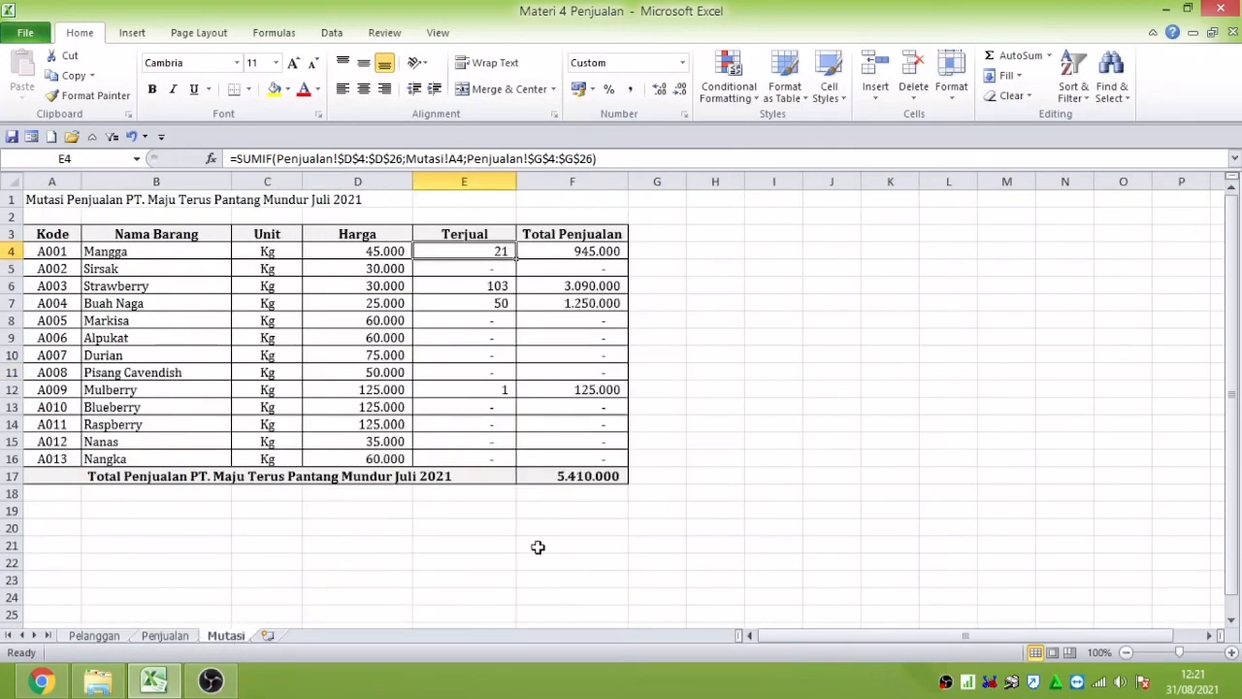